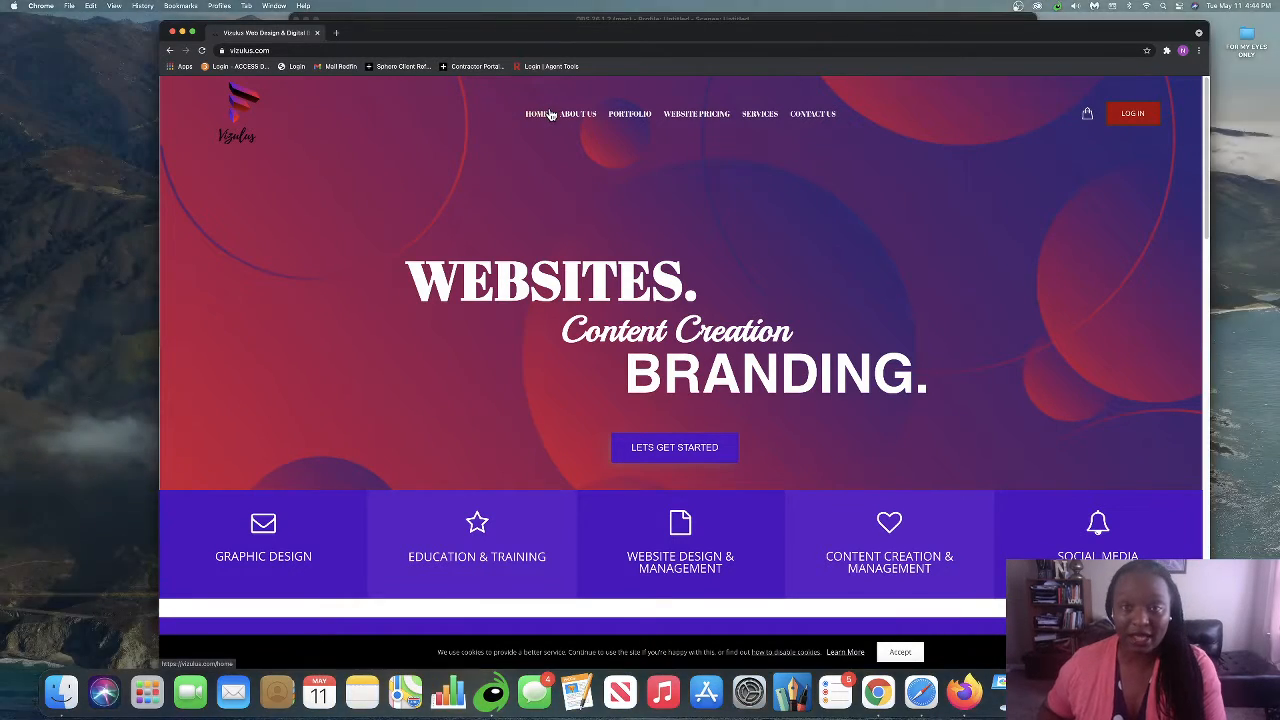
# Open the member sign-in page of the Vizulus website
pyautogui.click(1140, 120)
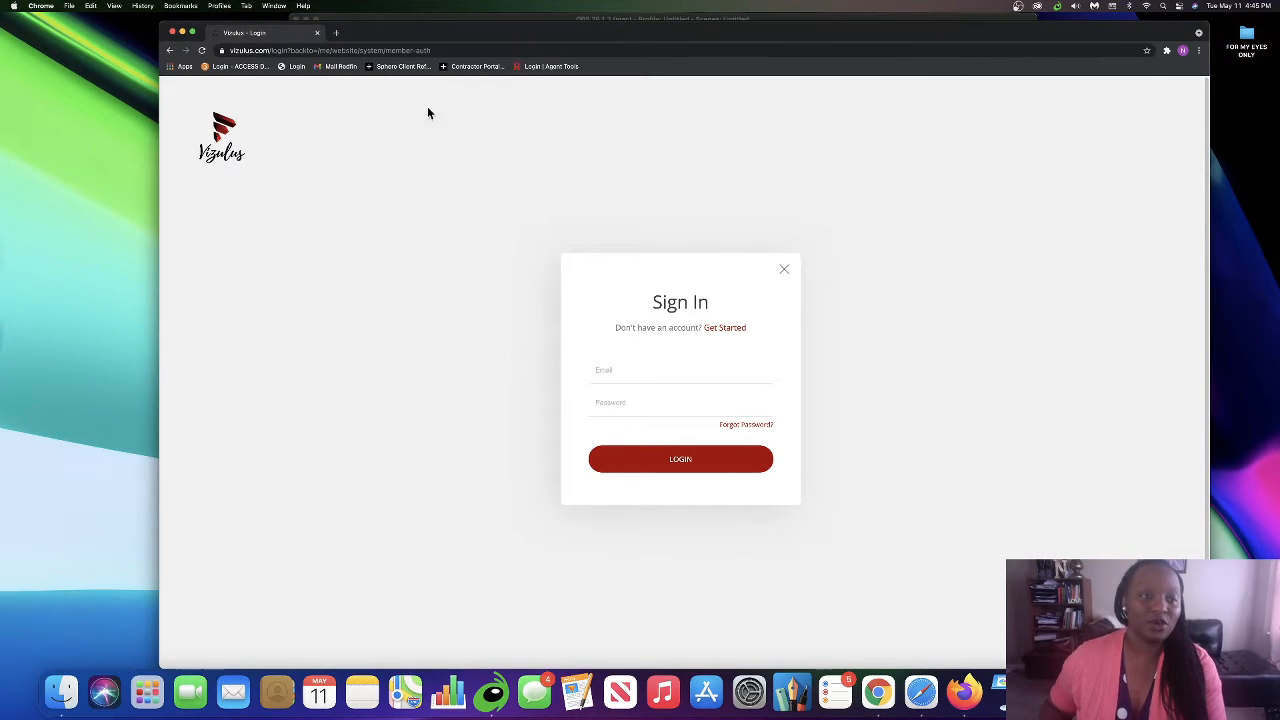
pyautogui.click(171, 50)
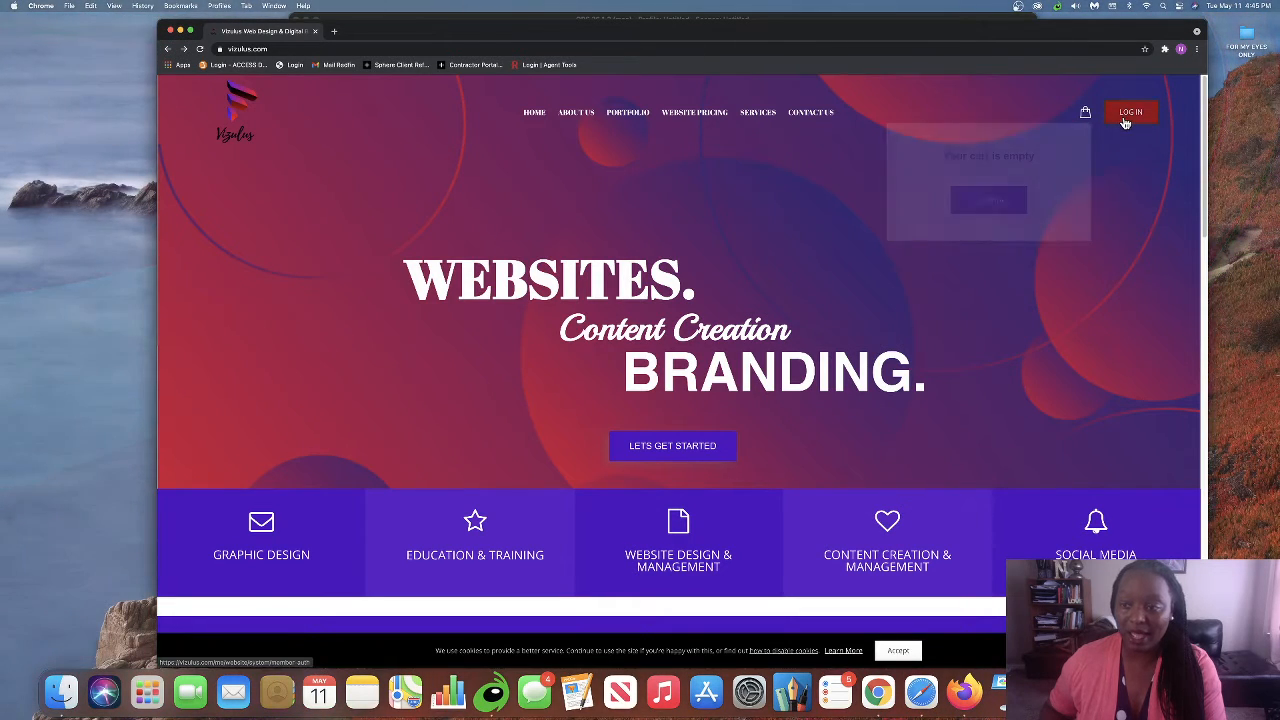
pyautogui.click(1130, 113)
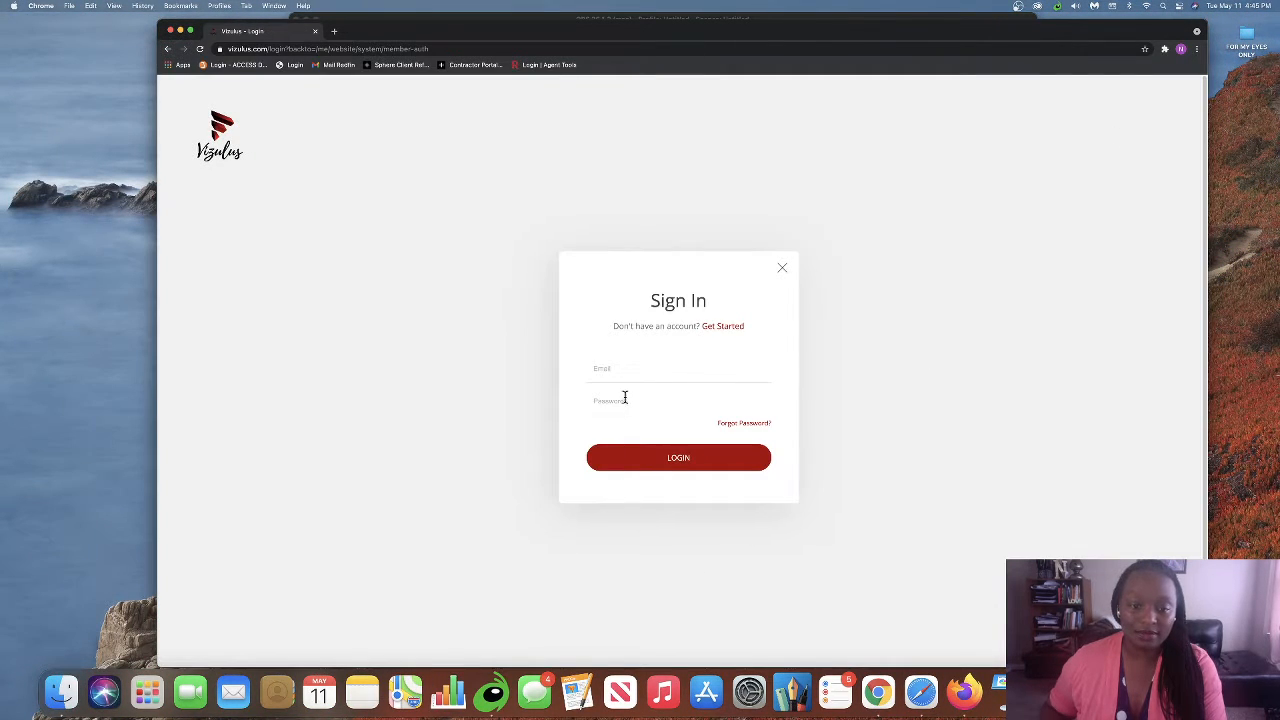
pyautogui.click(641, 370)
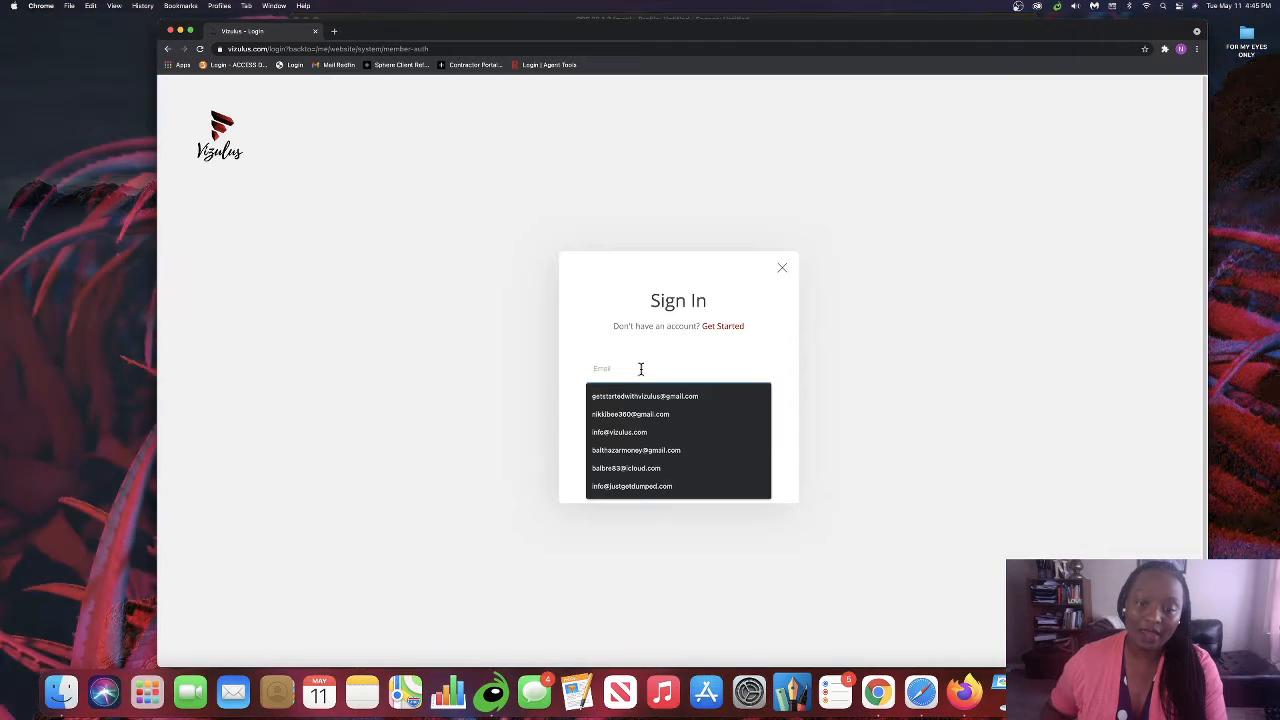
pyautogui.click(888, 411)
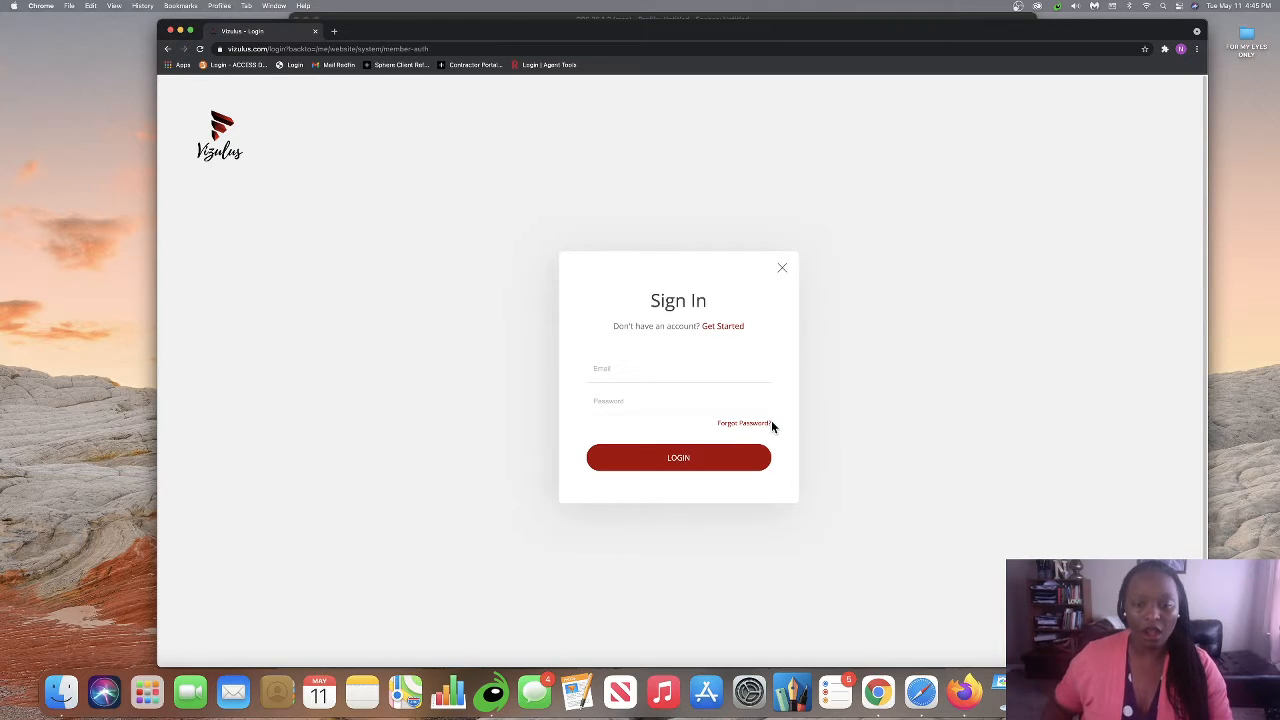
# Enter the account e-mail and the account password and log in to the website builder
pyautogui.click(675, 375)
pyautogui.write('get')
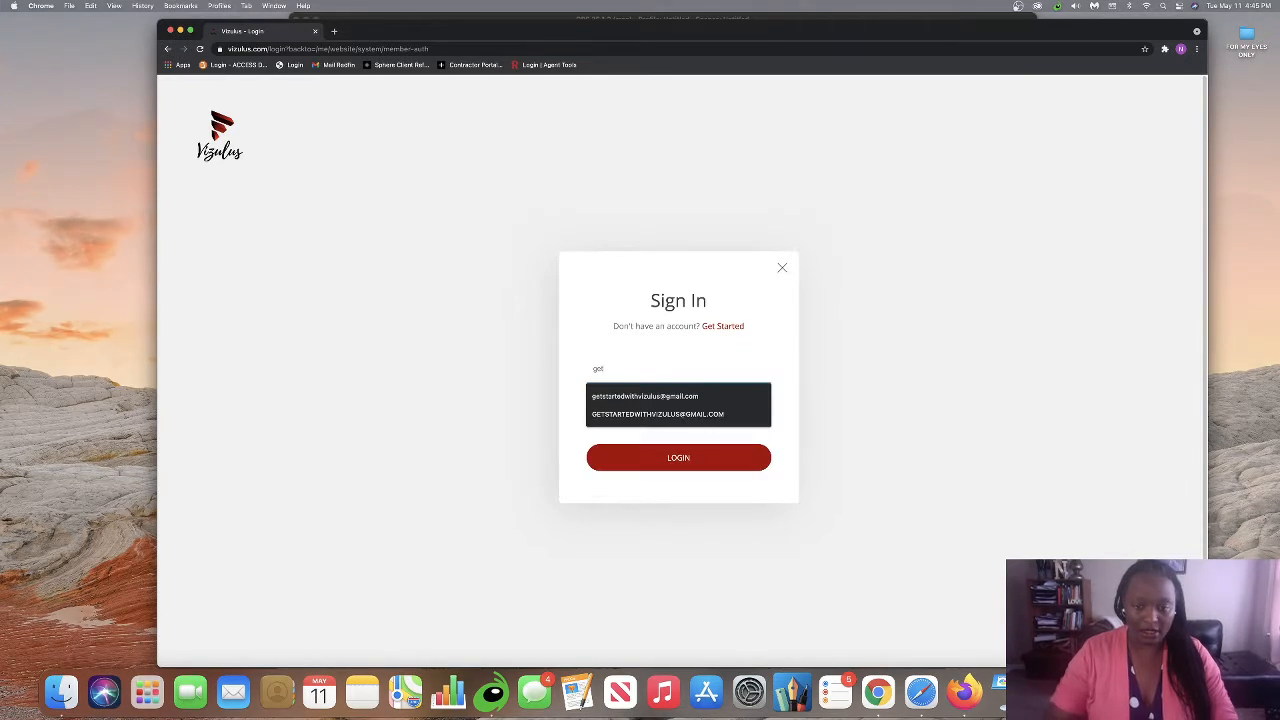
pyautogui.press('Down')
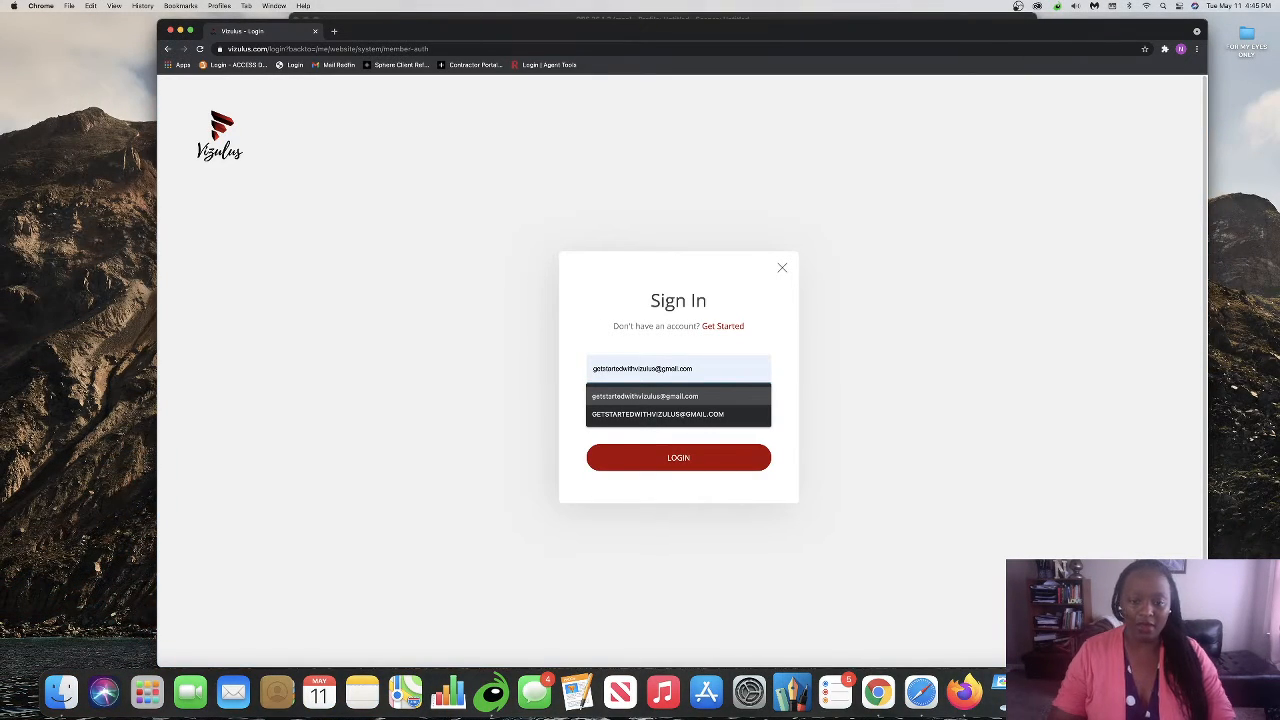
pyautogui.press('Return')
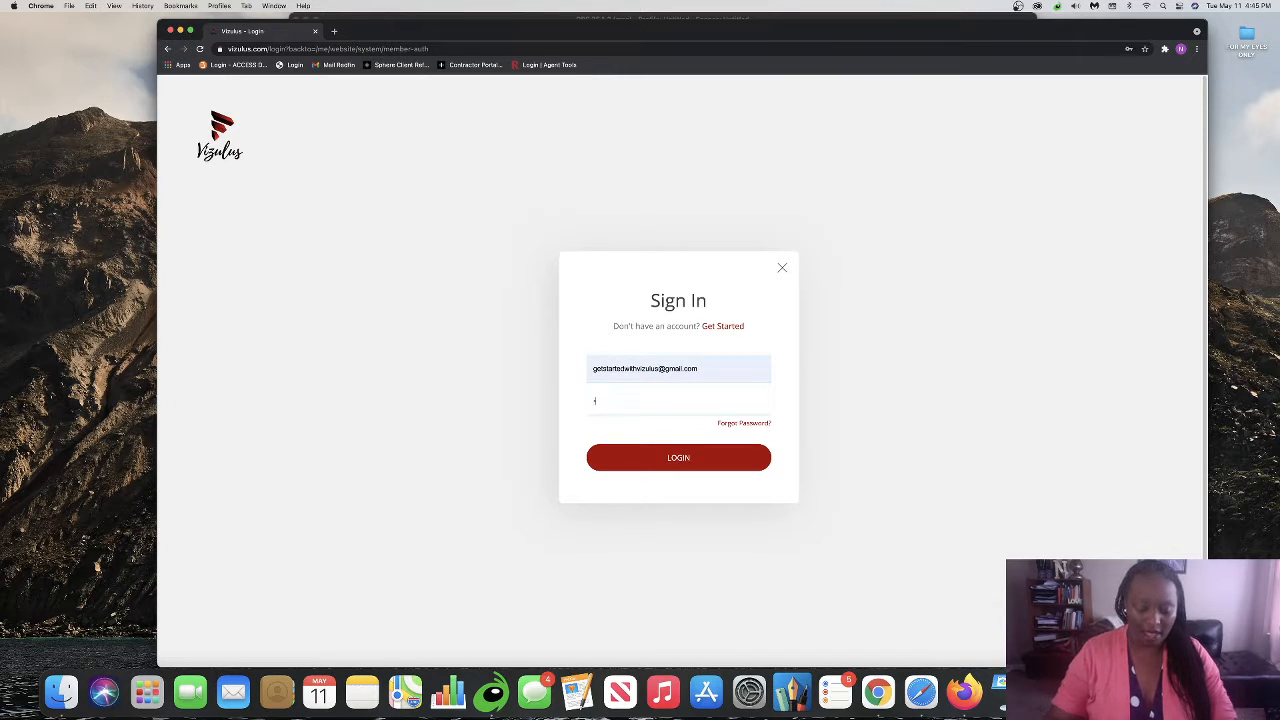
pyautogui.write('•••••••••')
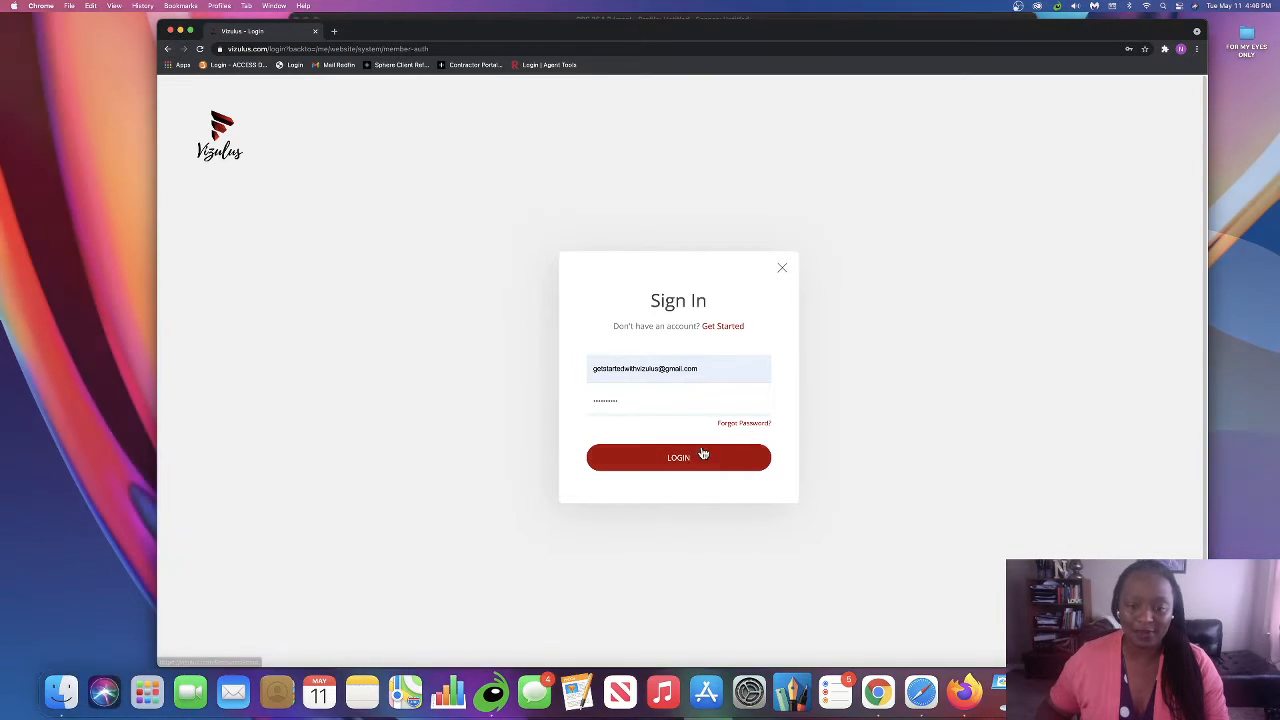
pyautogui.click(659, 466)
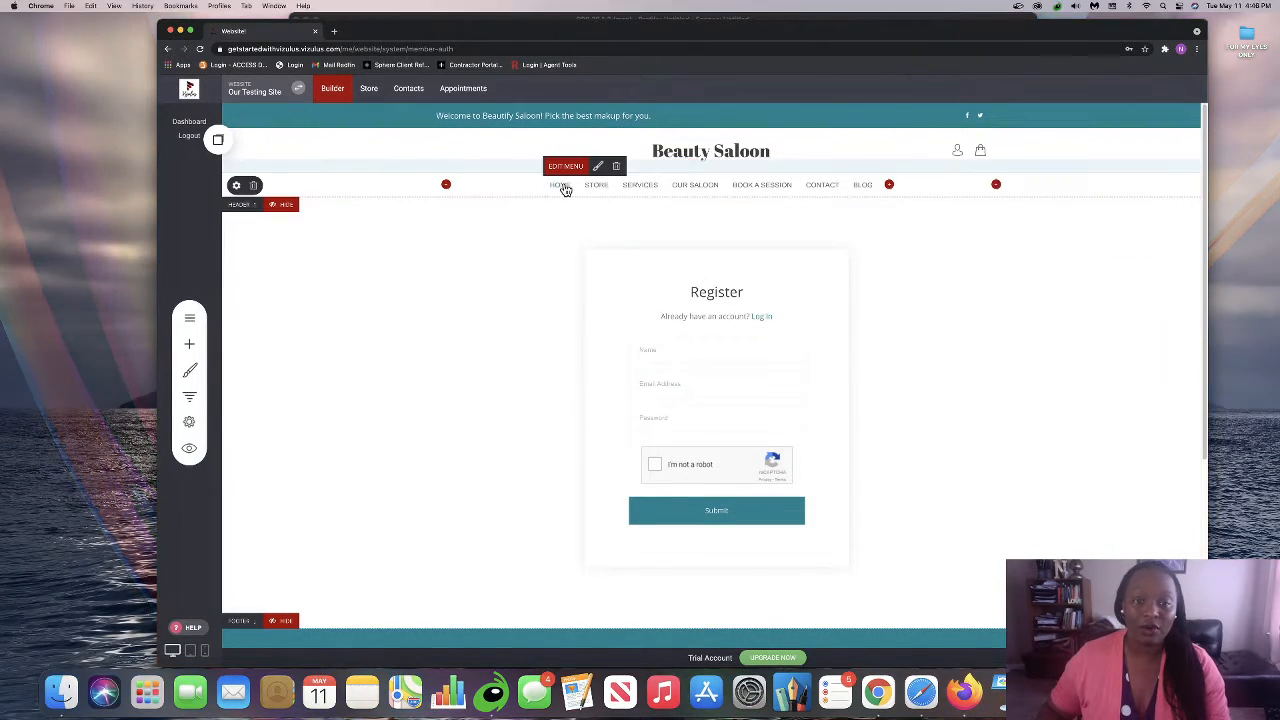
# Open the Home page in the builder and look over the site's list of pages and popups
pyautogui.click(563, 187)
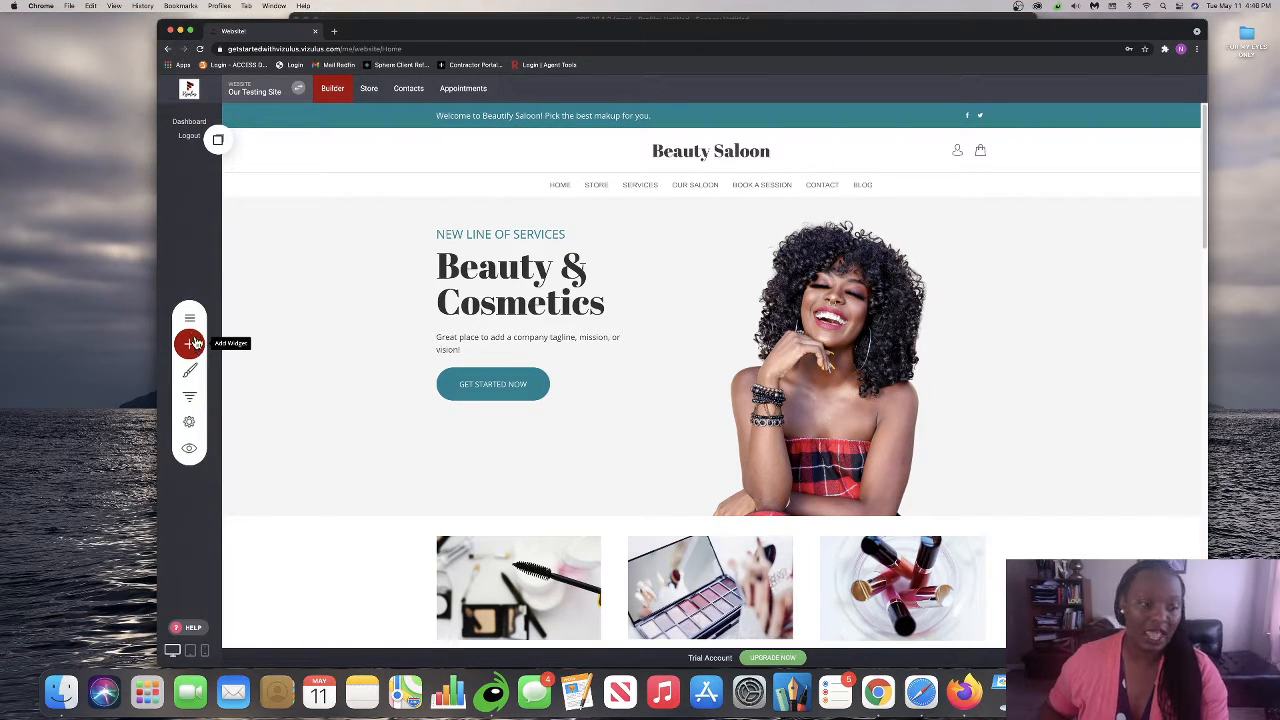
pyautogui.click(190, 319)
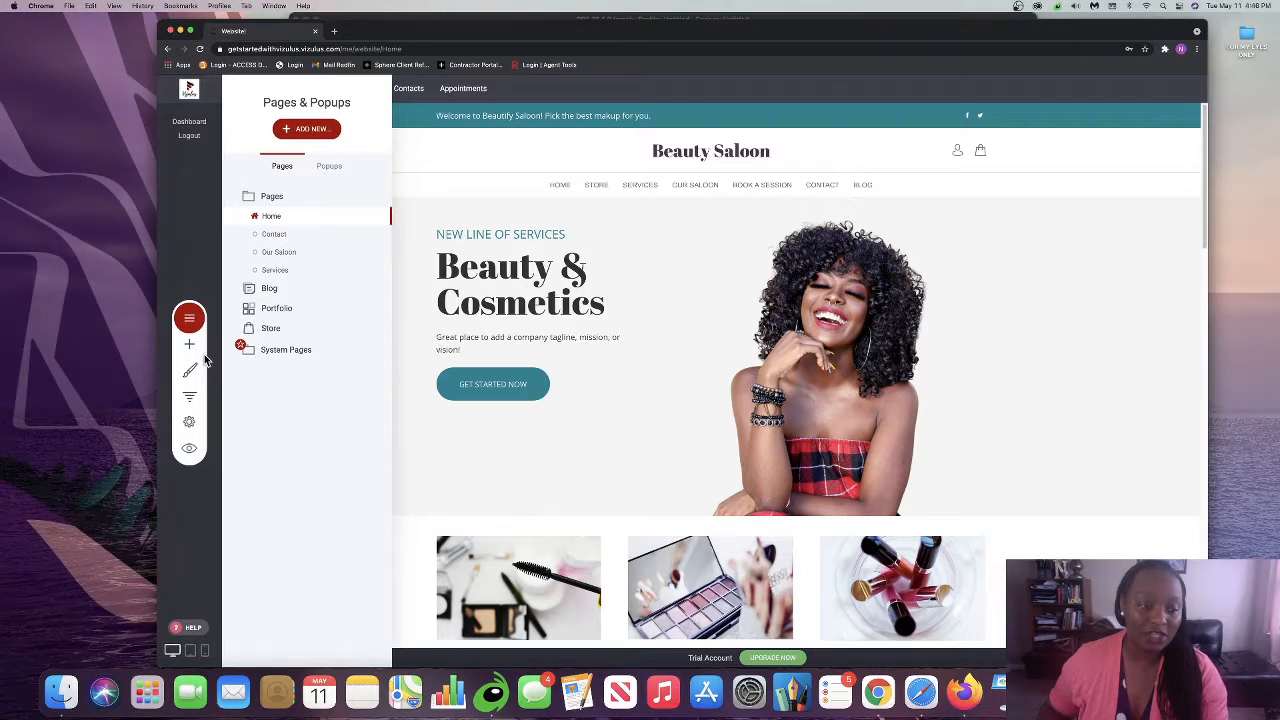
pyautogui.click(190, 318)
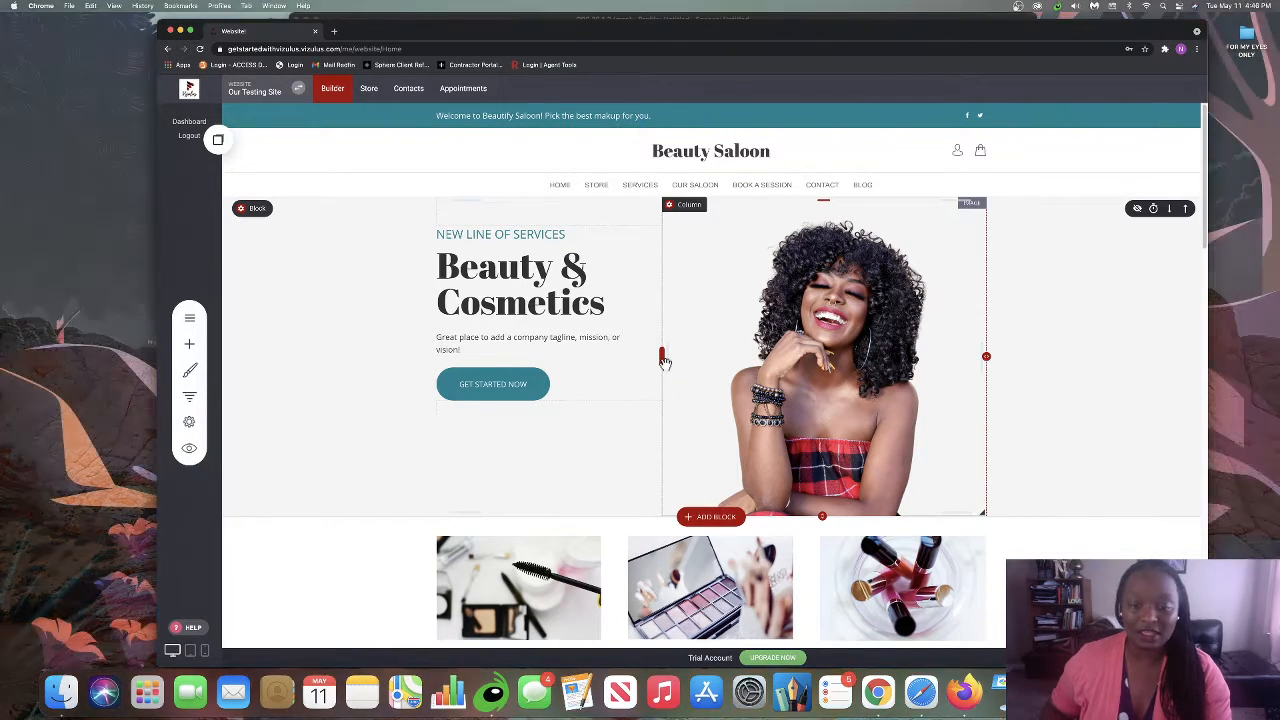
# Narrow the image column of the Beauty & Cosmetics block slightly and save the page
pyautogui.moveTo(663, 361)
pyautogui.mouseDown()
pyautogui.moveTo(677, 350)
pyautogui.moveTo(665, 353)
pyautogui.mouseUp()
pyautogui.click(1098, 88)
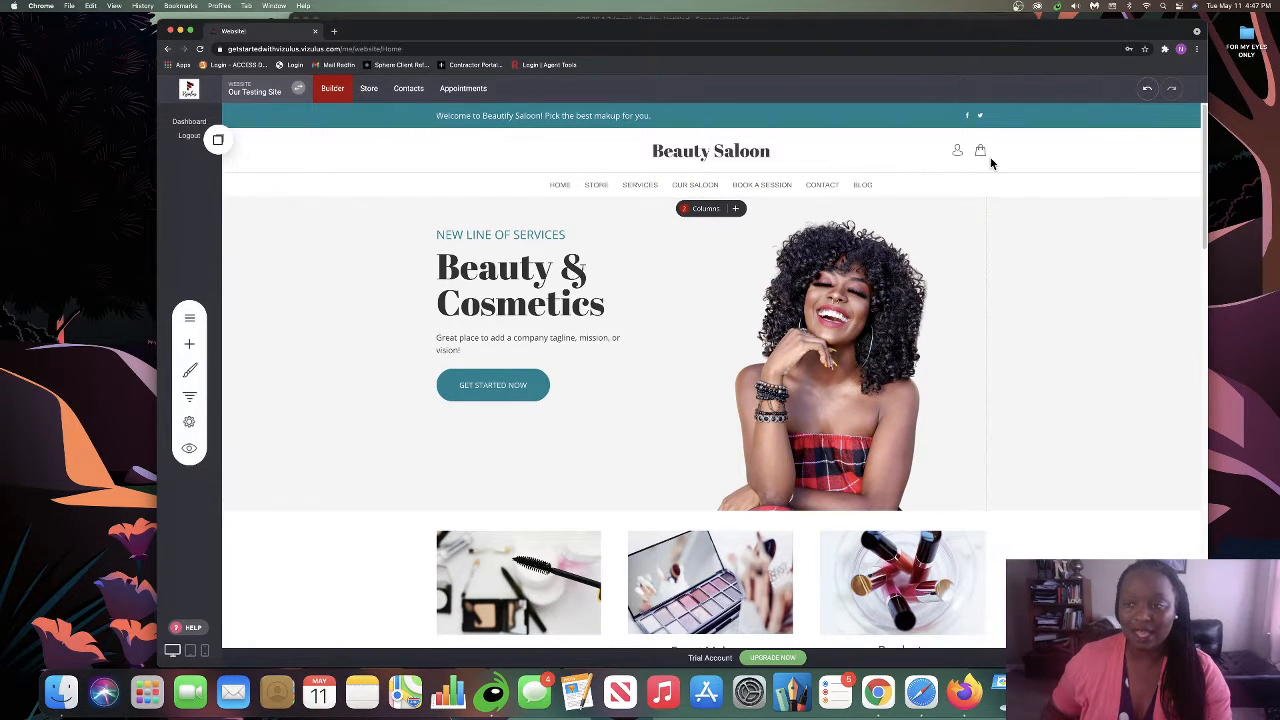
# Preview the home page in desktop, tablet and phone views, and close the preview
pyautogui.click(190, 450)
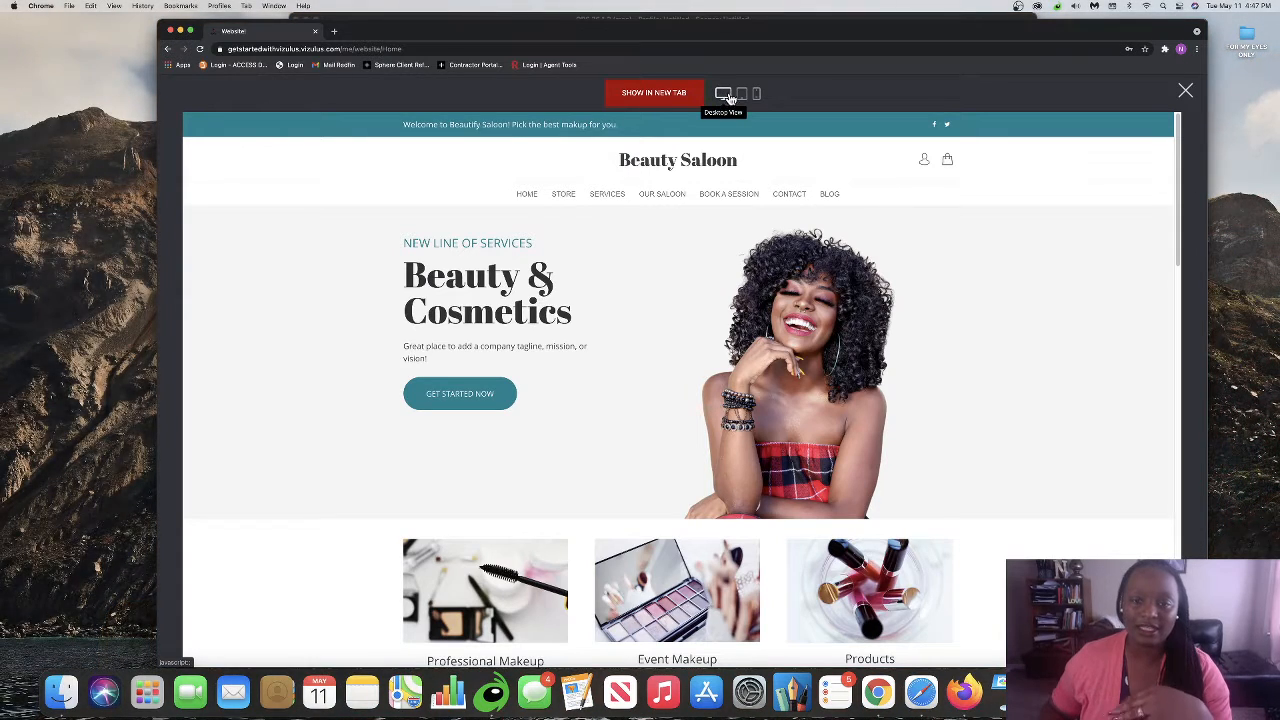
pyautogui.click(741, 93)
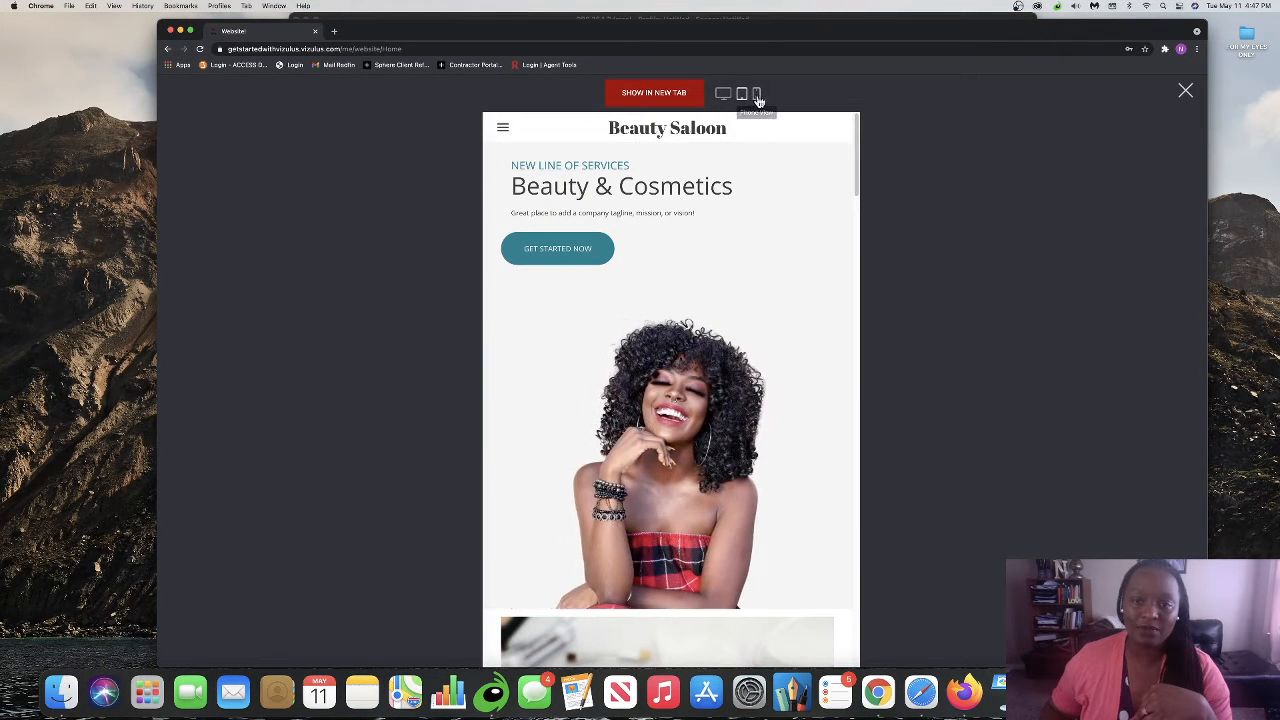
pyautogui.click(756, 93)
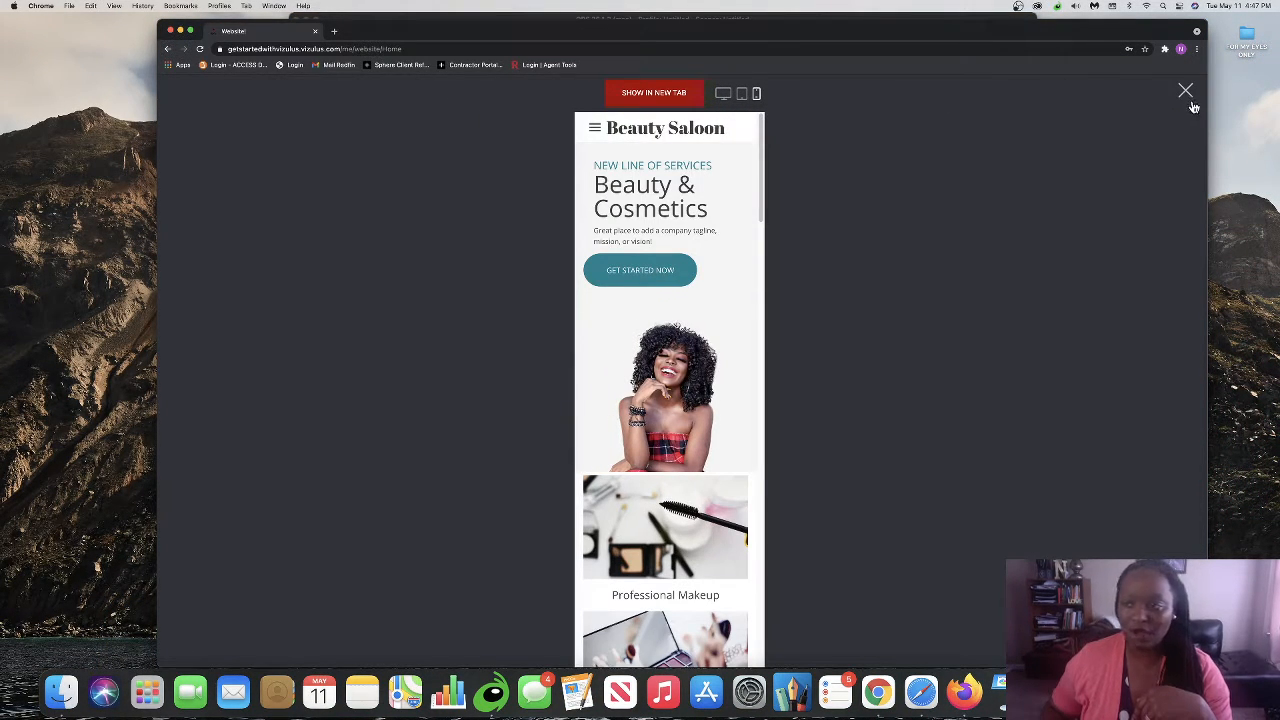
pyautogui.click(1185, 91)
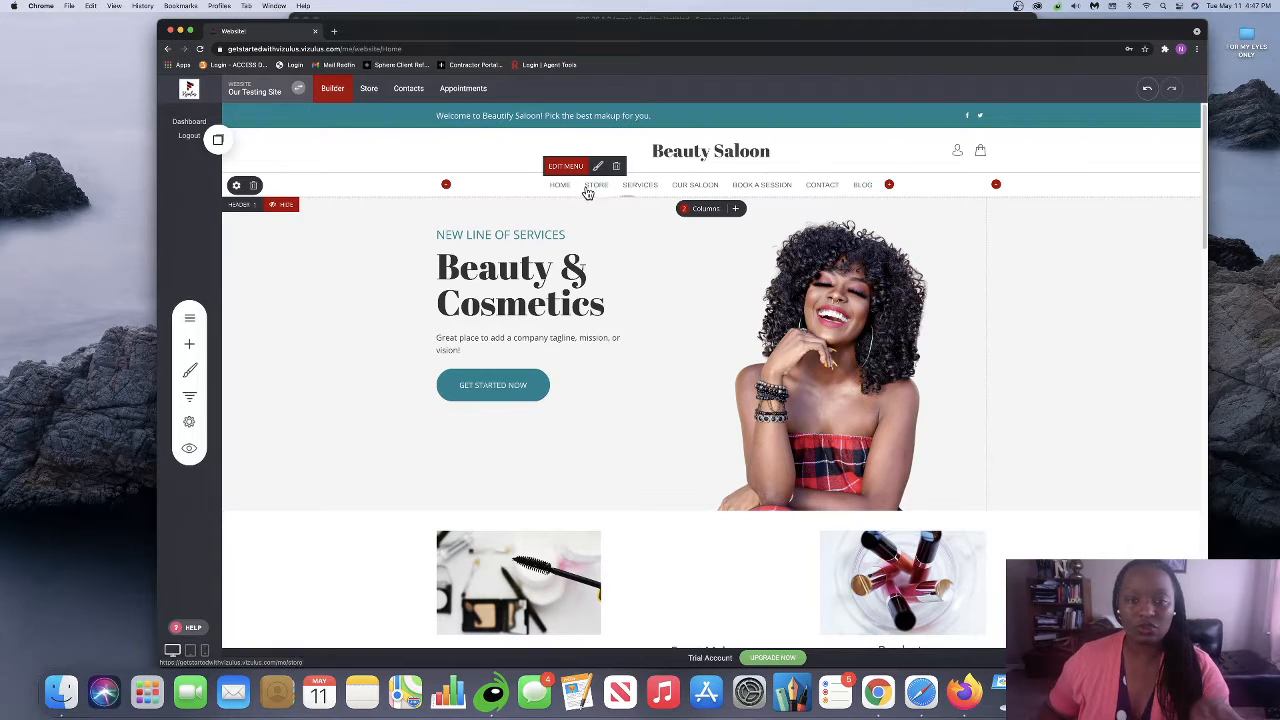
# Look at the blog list through the site's own navigation and return to the page builder
pyautogui.click(863, 187)
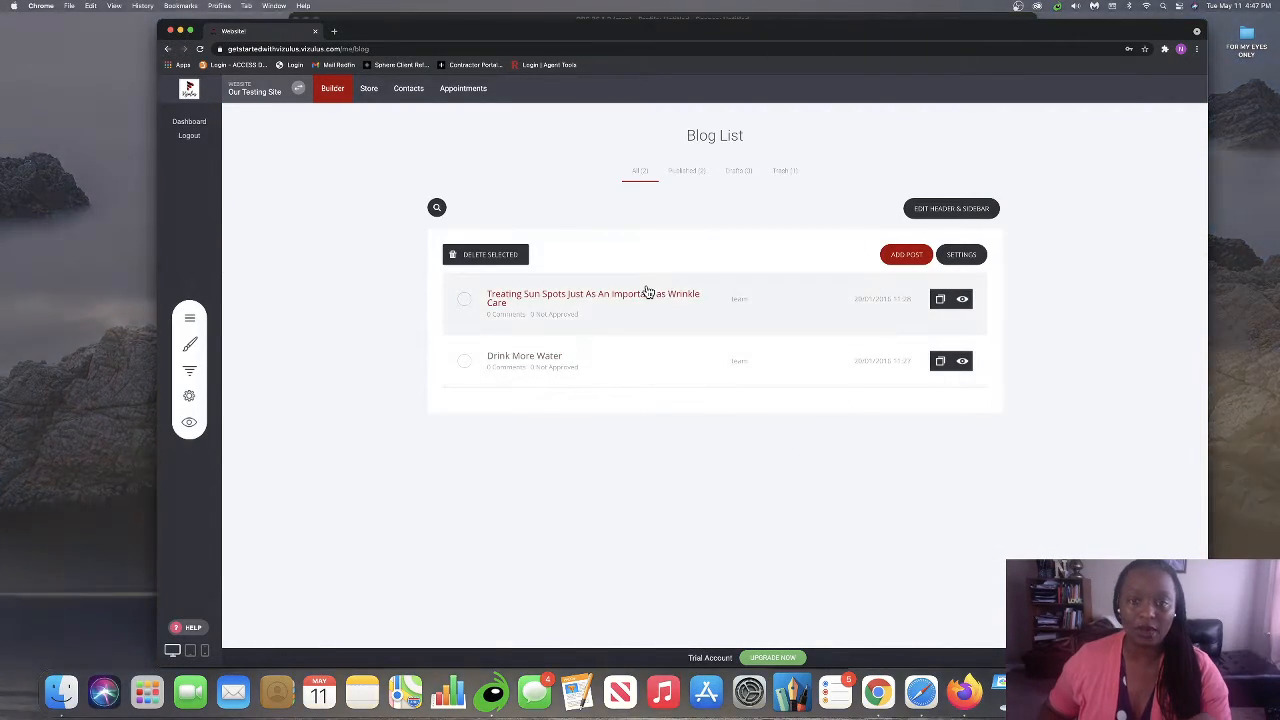
pyautogui.click(333, 89)
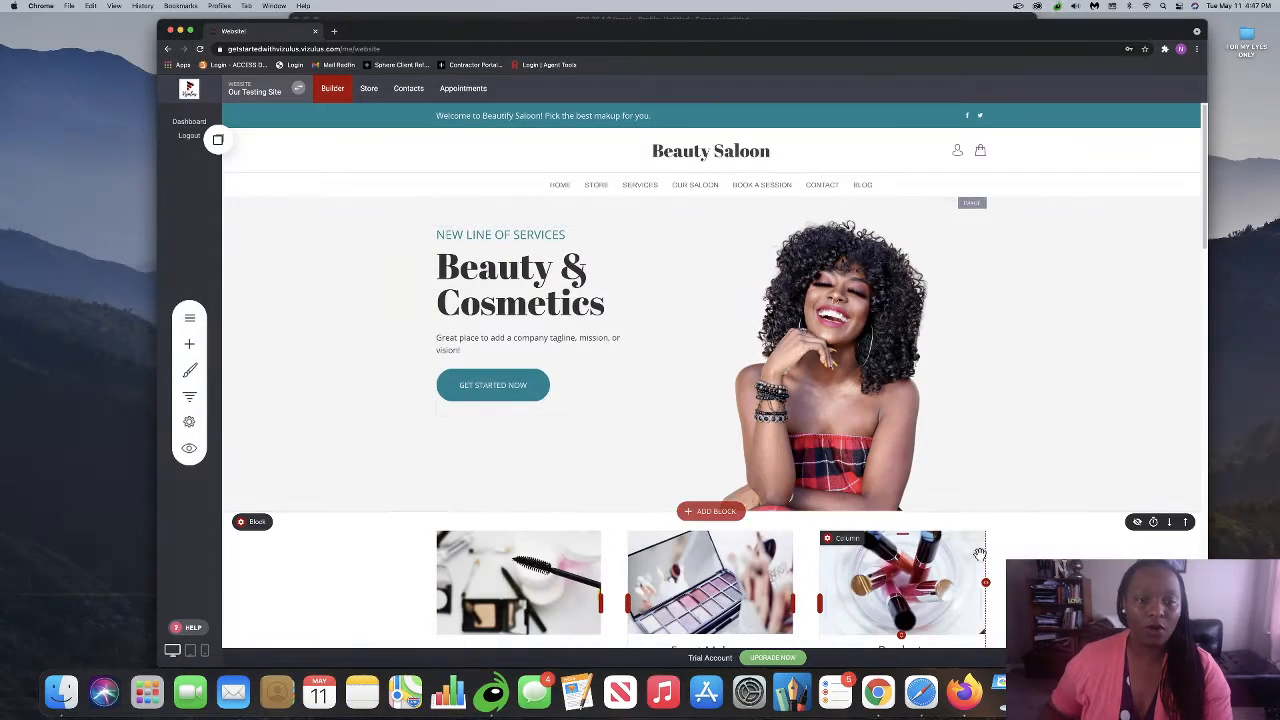
pyautogui.click(863, 191)
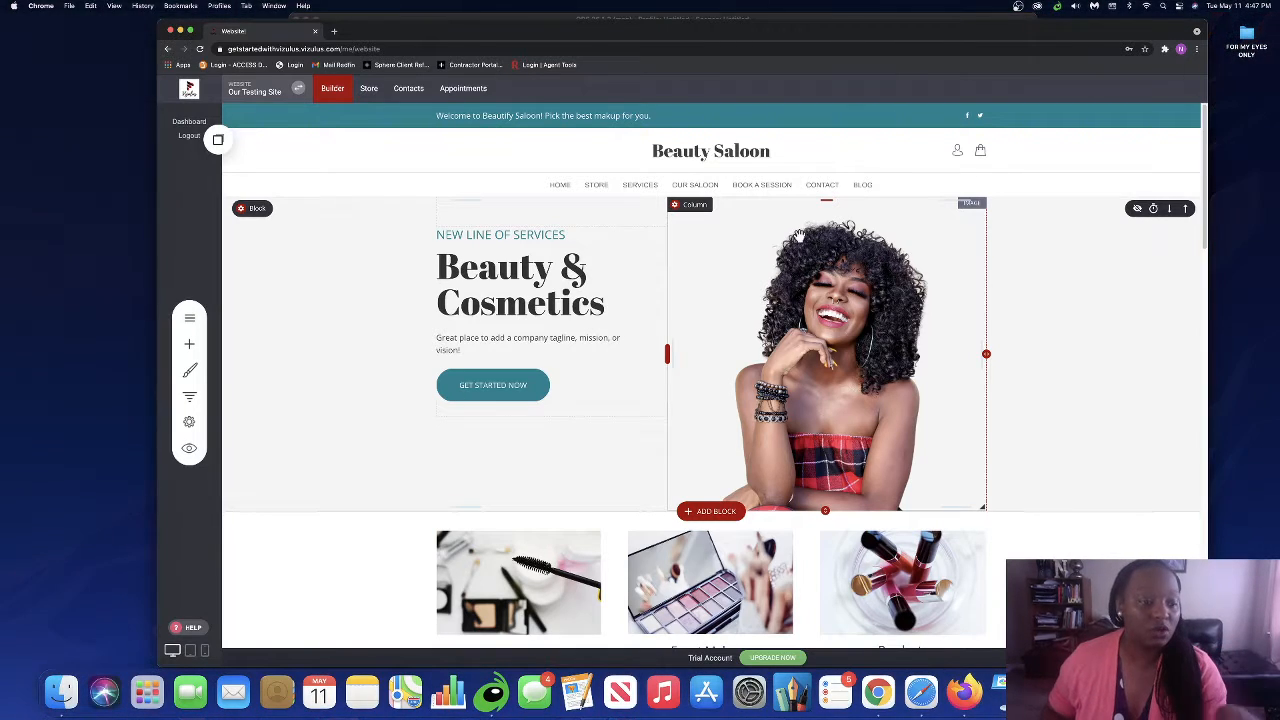
# Open the blog management list from the site's pages overview
pyautogui.click(190, 320)
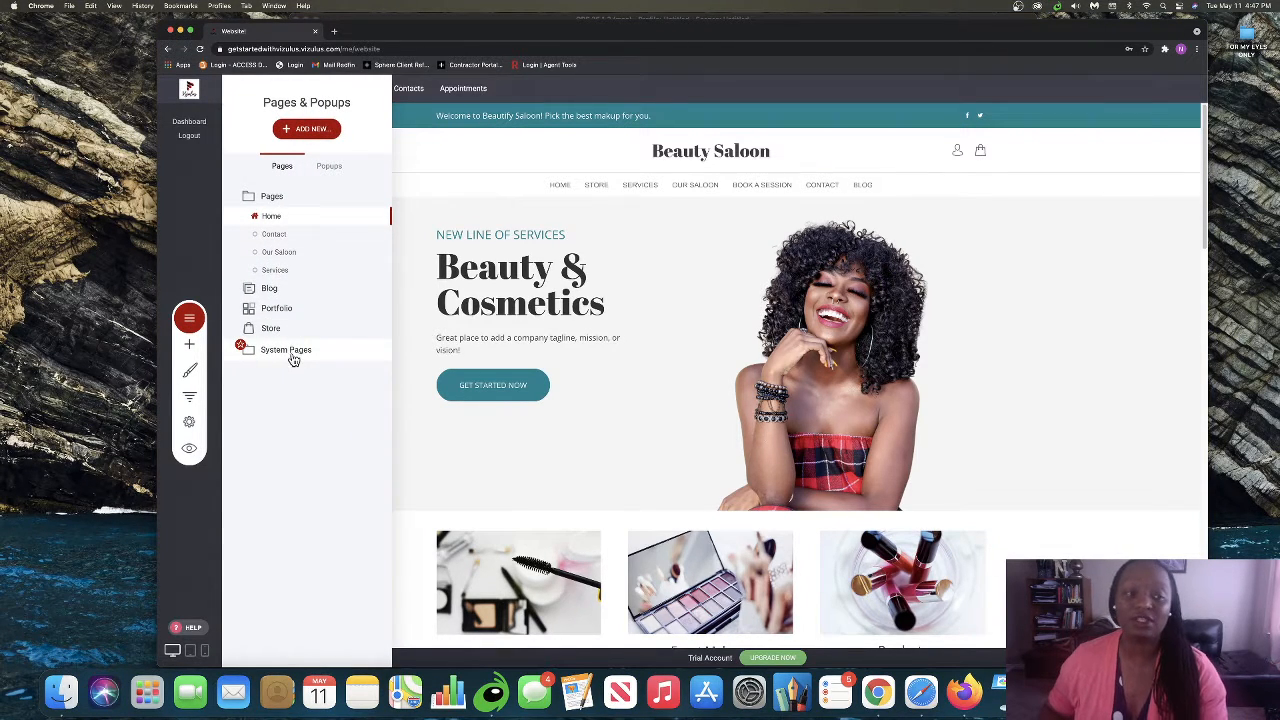
pyautogui.click(269, 290)
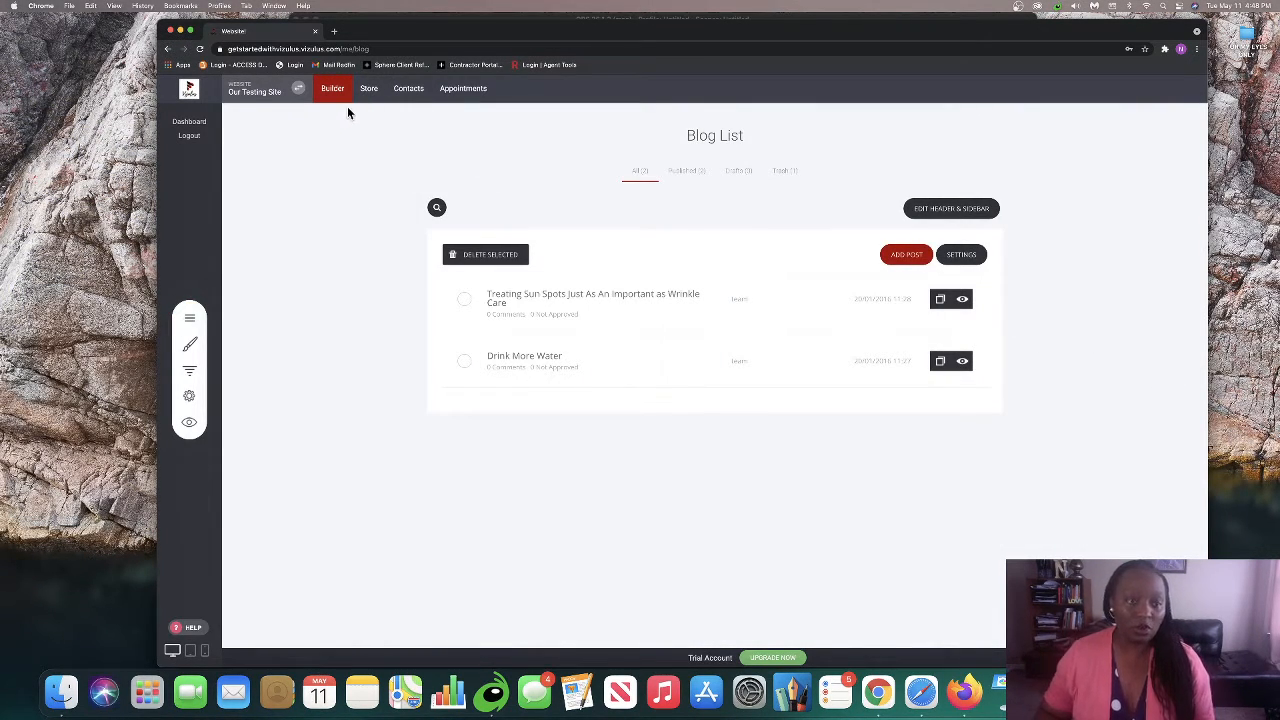
pyautogui.click(338, 92)
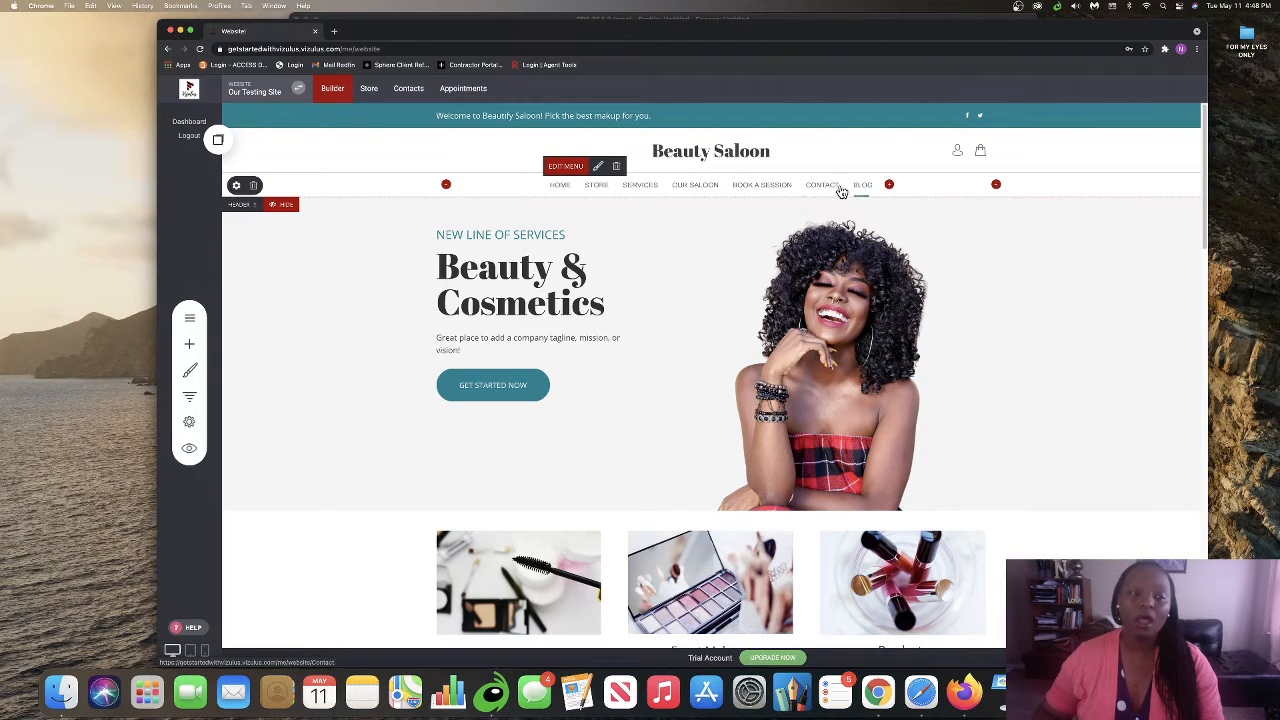
pyautogui.click(189, 318)
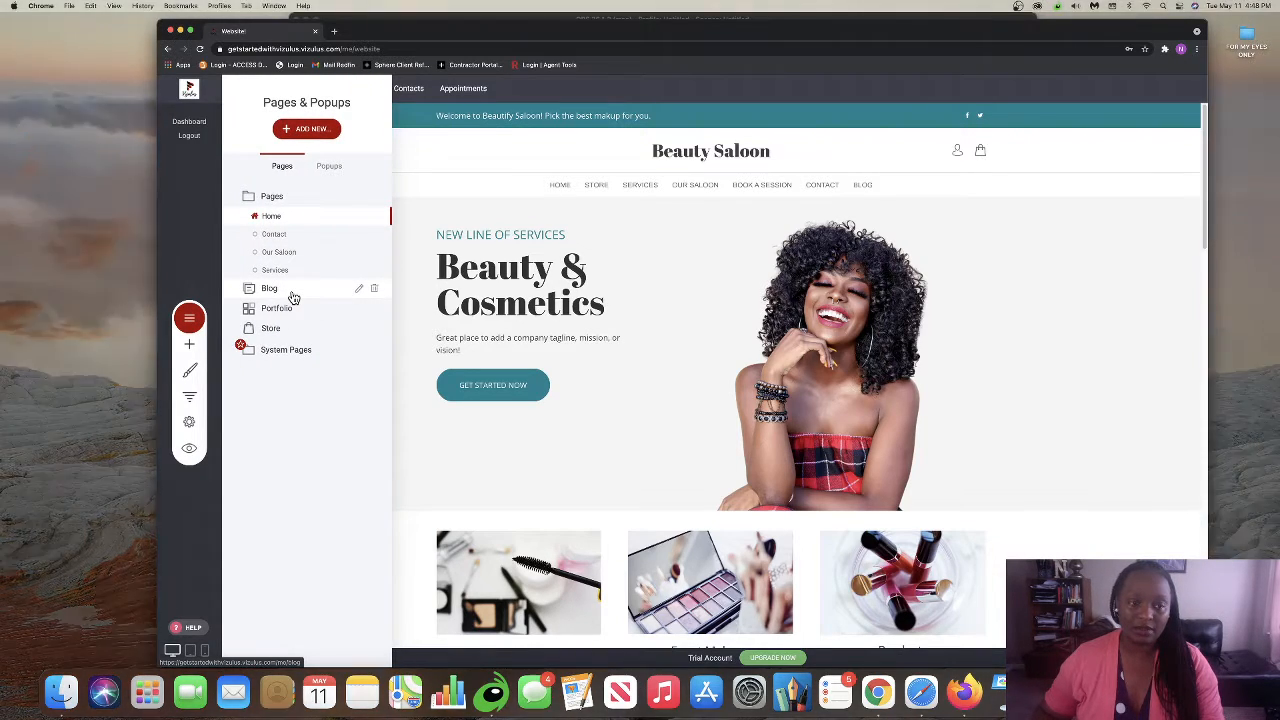
pyautogui.click(296, 299)
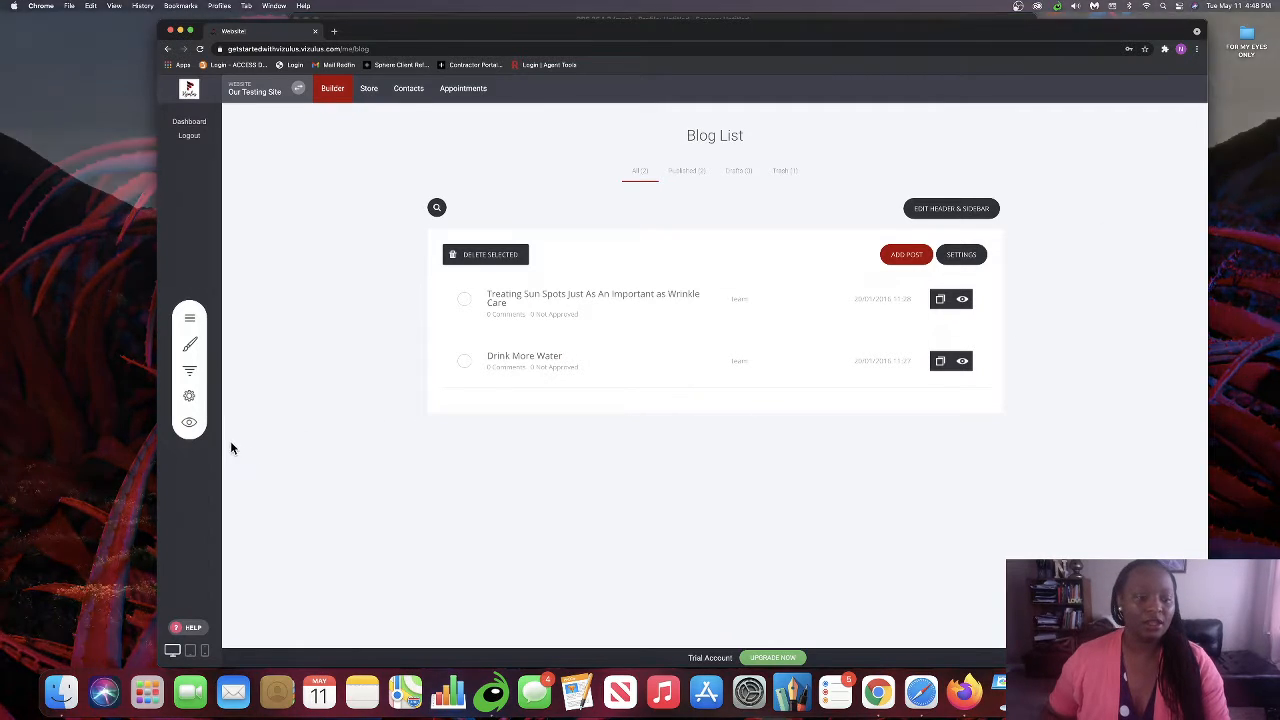
# Preview the Our Test Site Blog page, look over its posts and sidebar, and close the preview
pyautogui.click(202, 438)
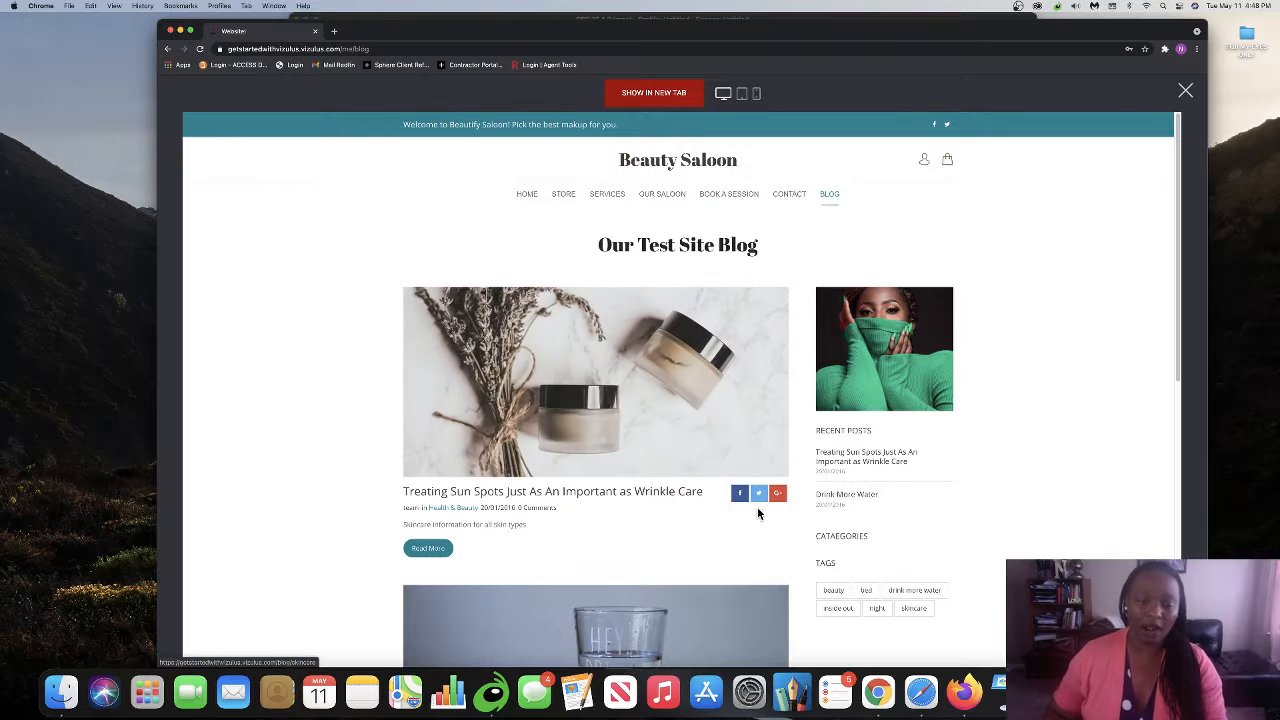
pyautogui.scroll(-2, 906, 430)
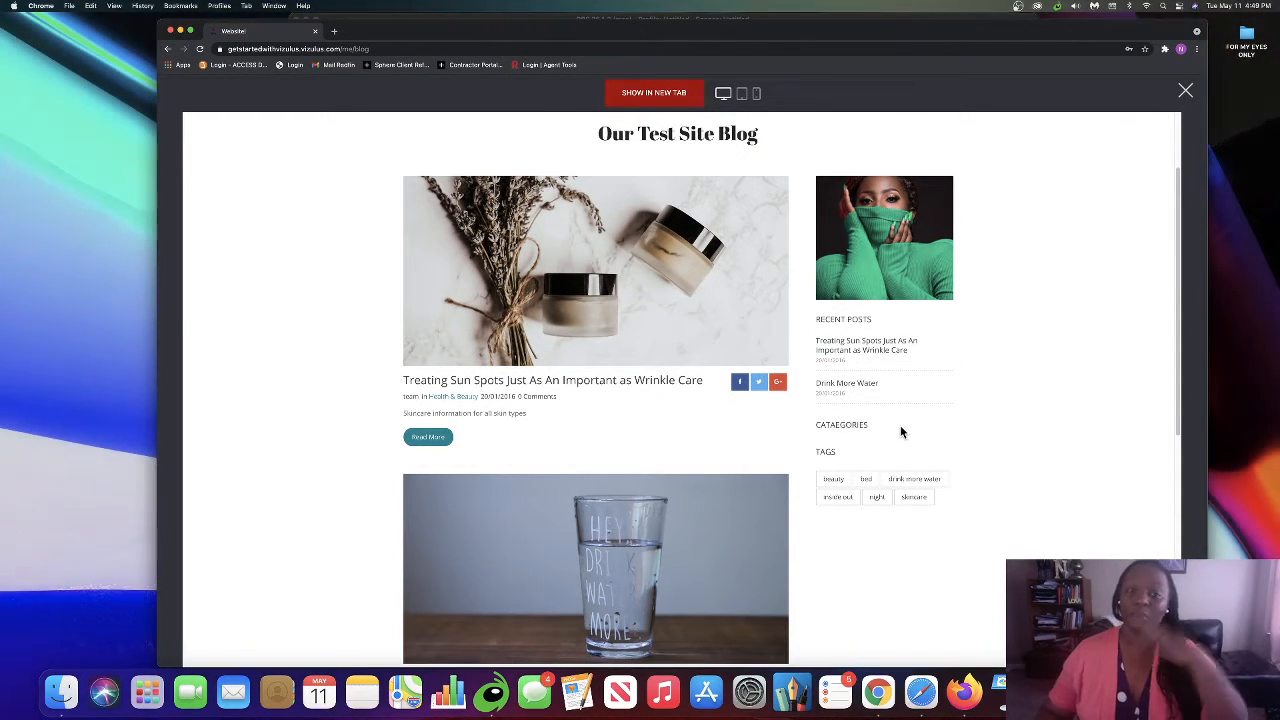
pyautogui.scroll(2, 882, 375)
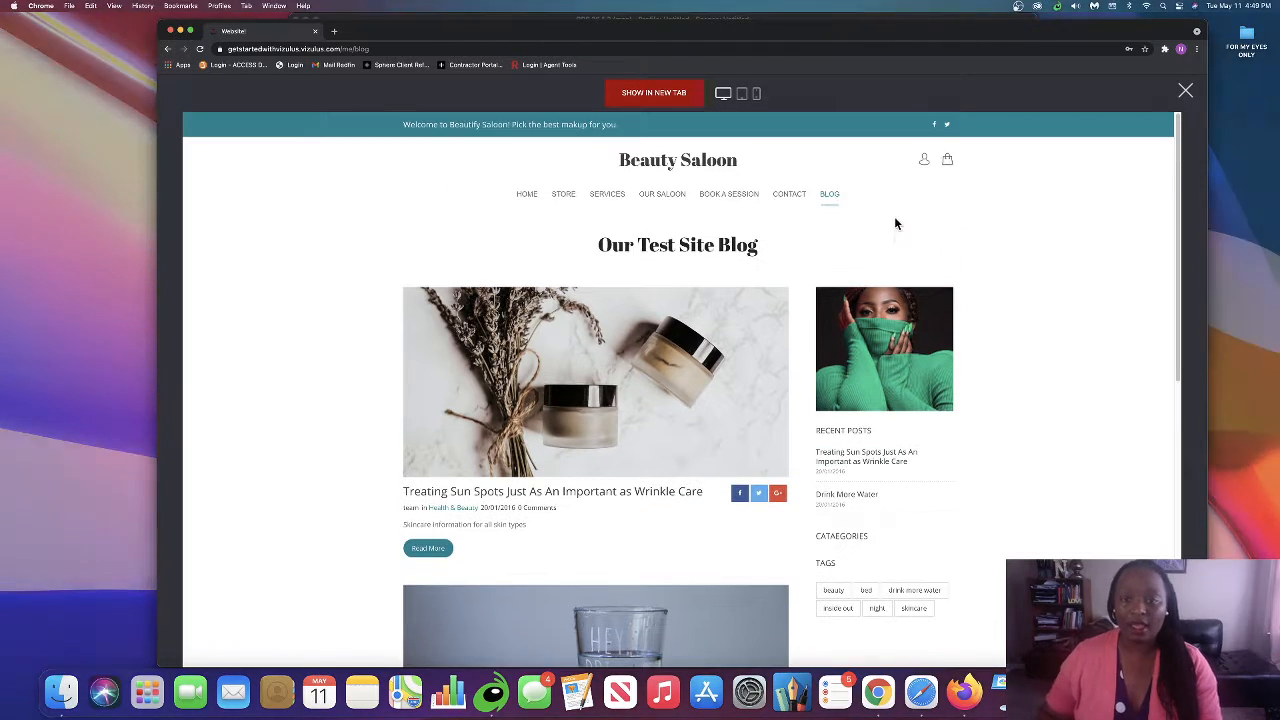
pyautogui.click(1185, 91)
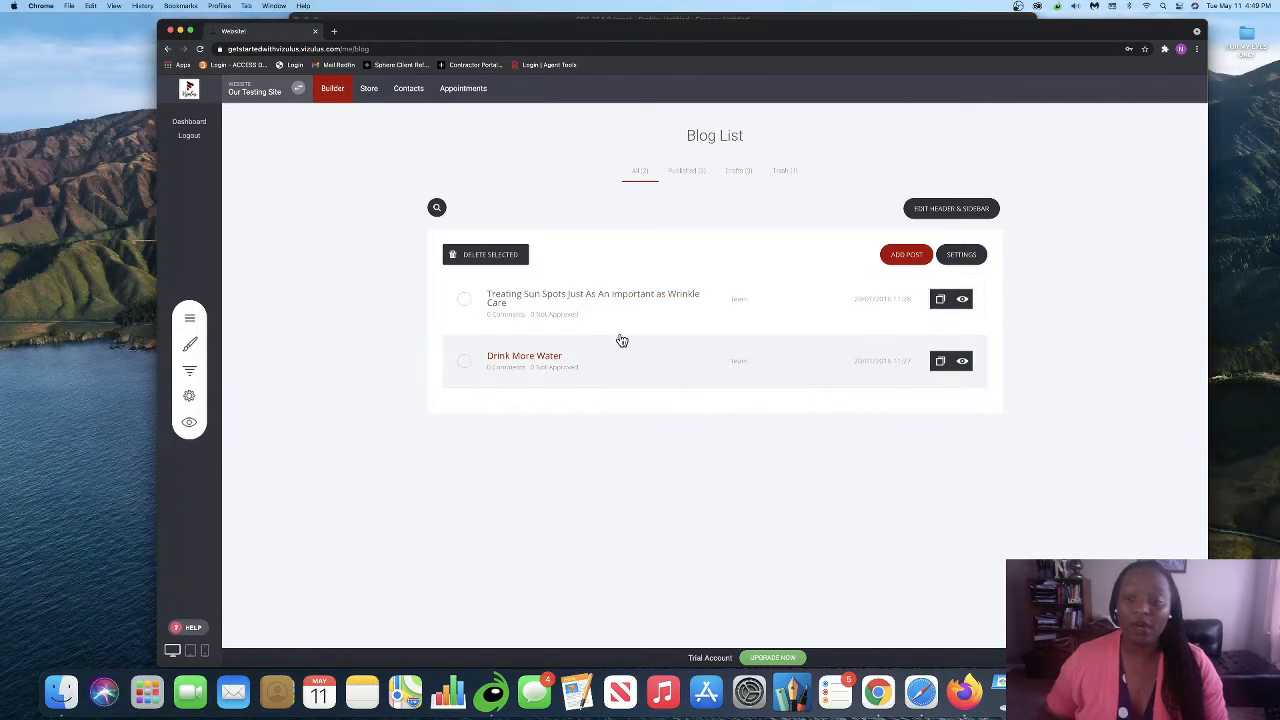
# Add a new post to the blog
pyautogui.click(902, 256)
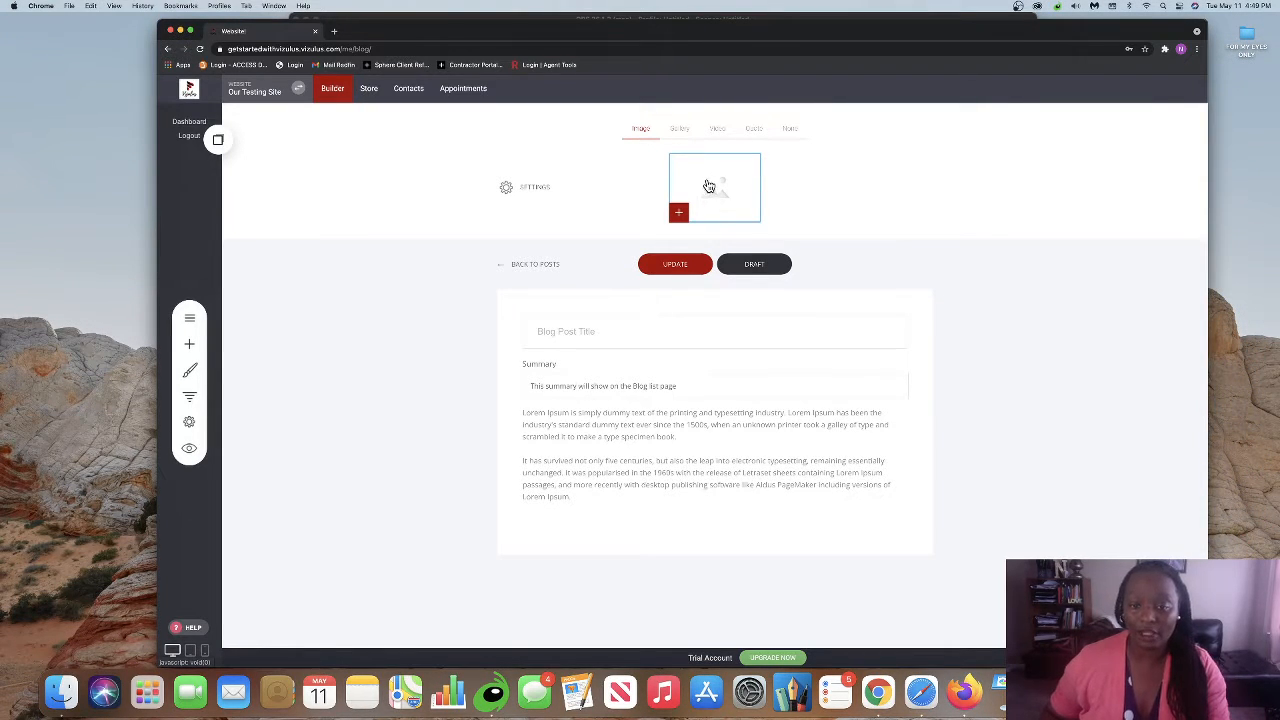
pyautogui.click(718, 197)
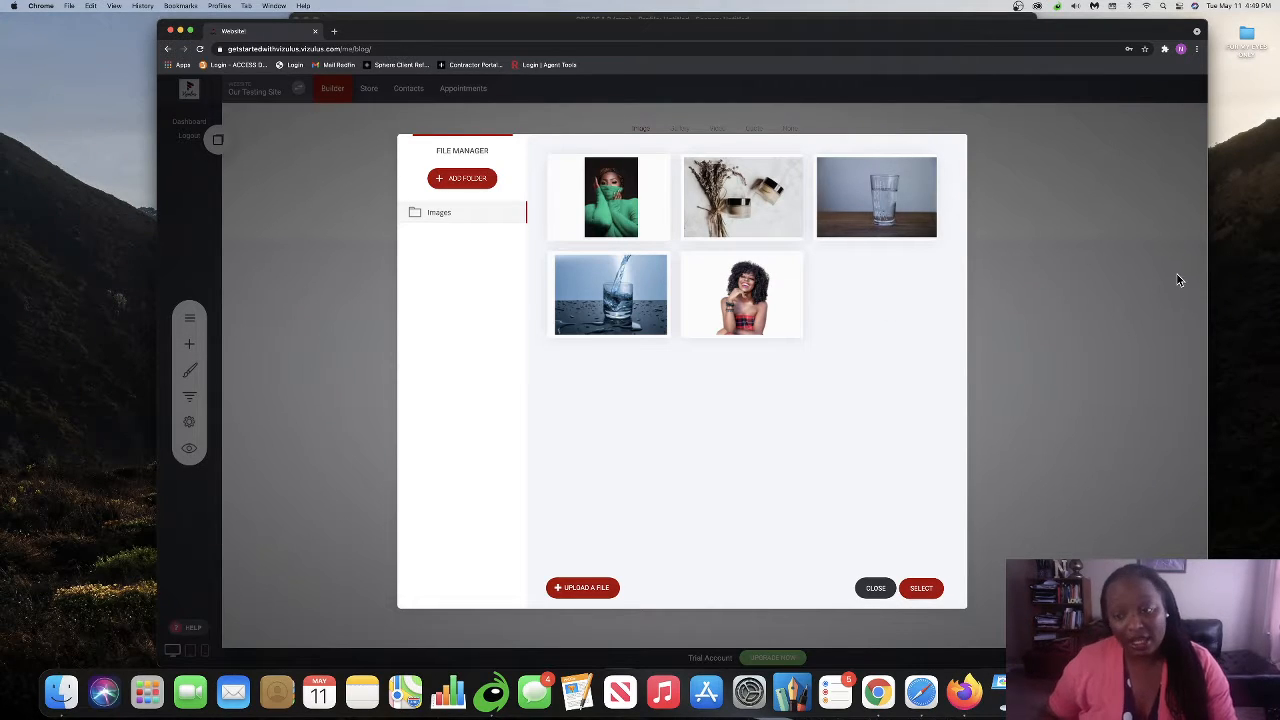
pyautogui.moveTo(717, 318)
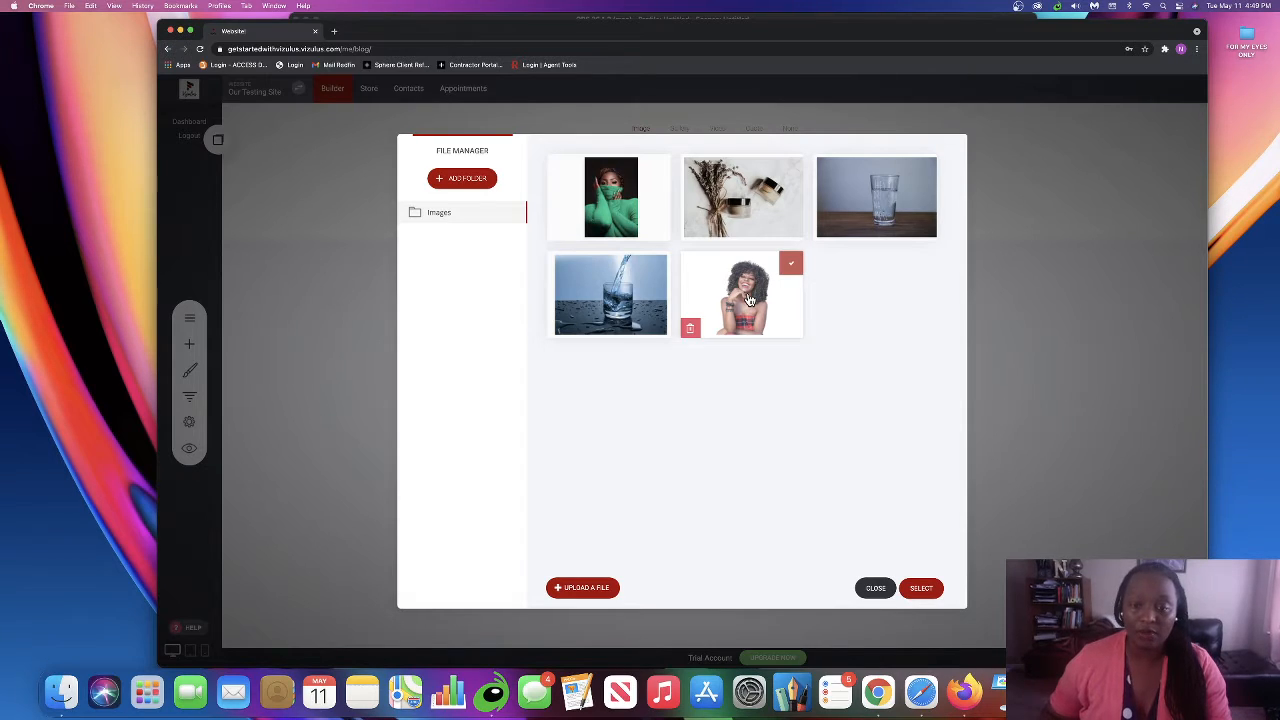
pyautogui.click(728, 306)
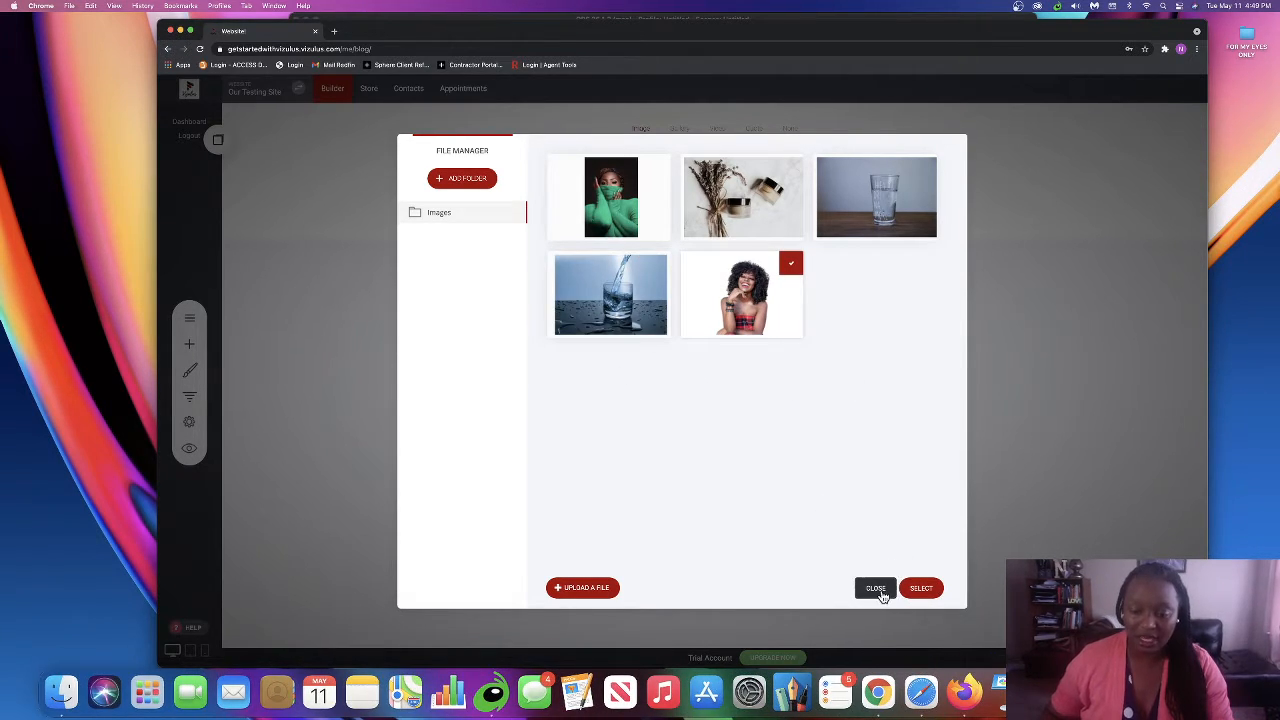
pyautogui.click(878, 590)
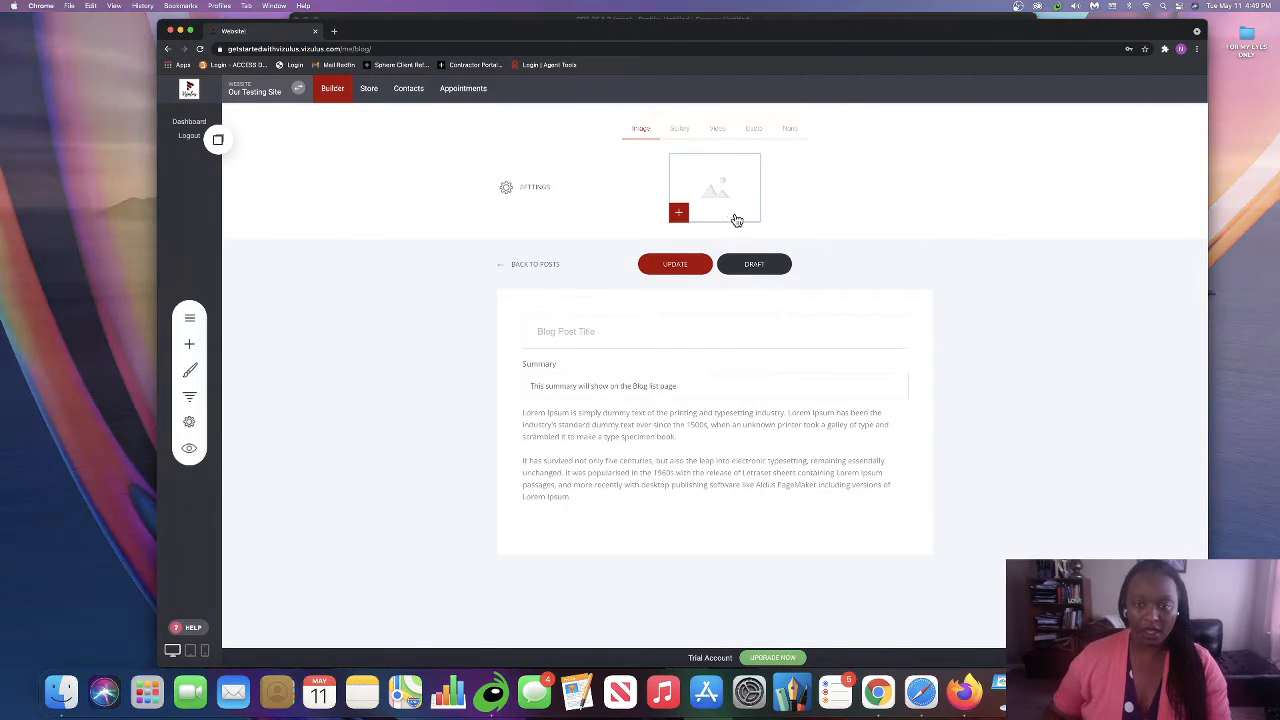
# Set the post's featured image to the existing photo of water being poured into a glass
pyautogui.click(731, 212)
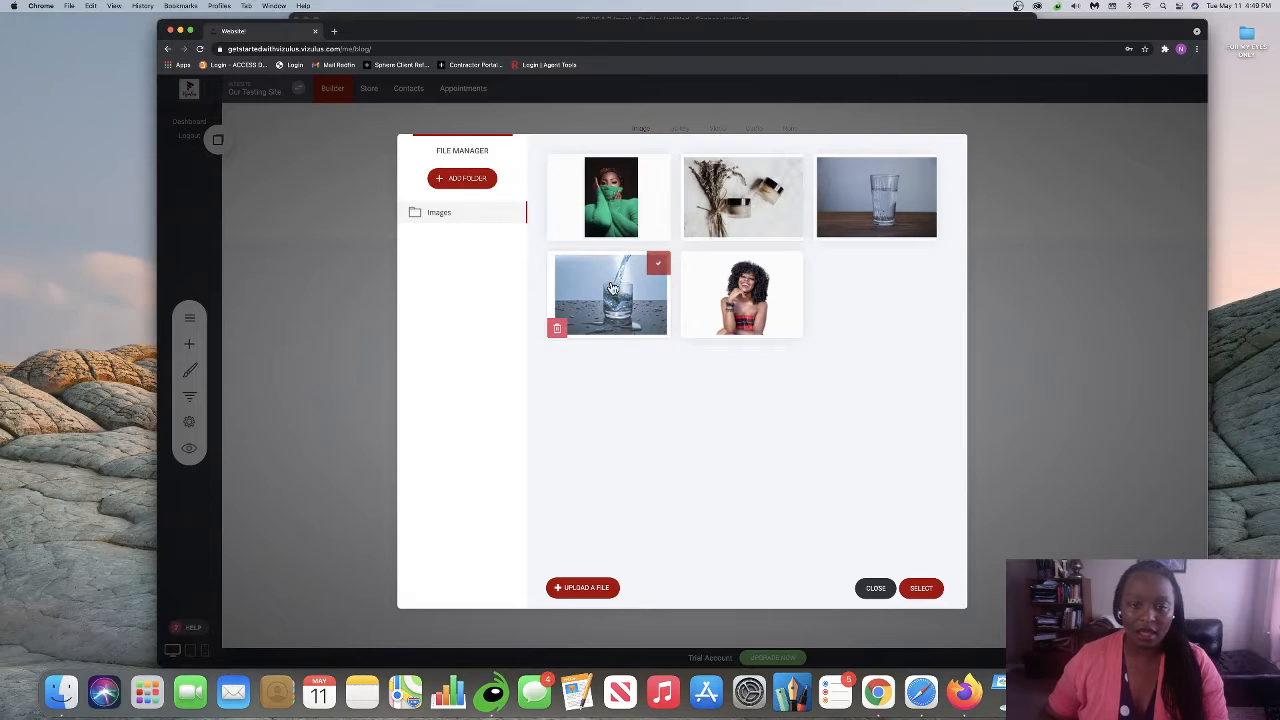
pyautogui.click(613, 297)
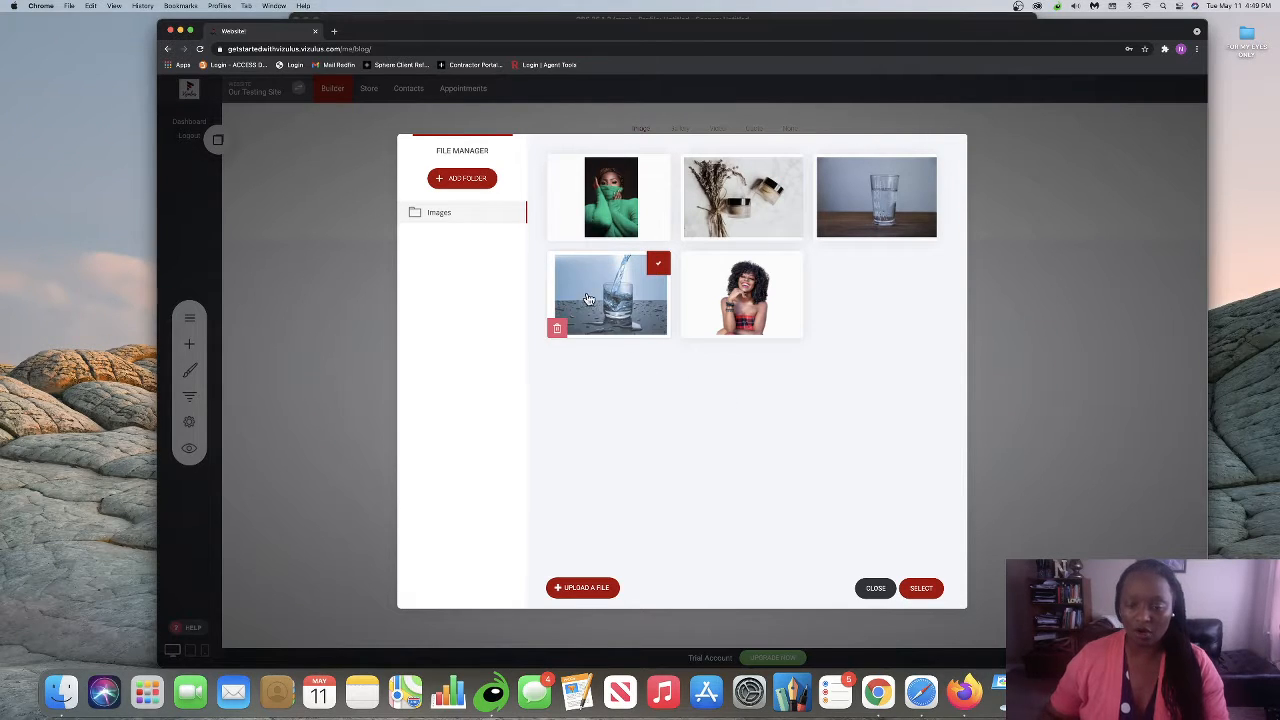
pyautogui.click(921, 589)
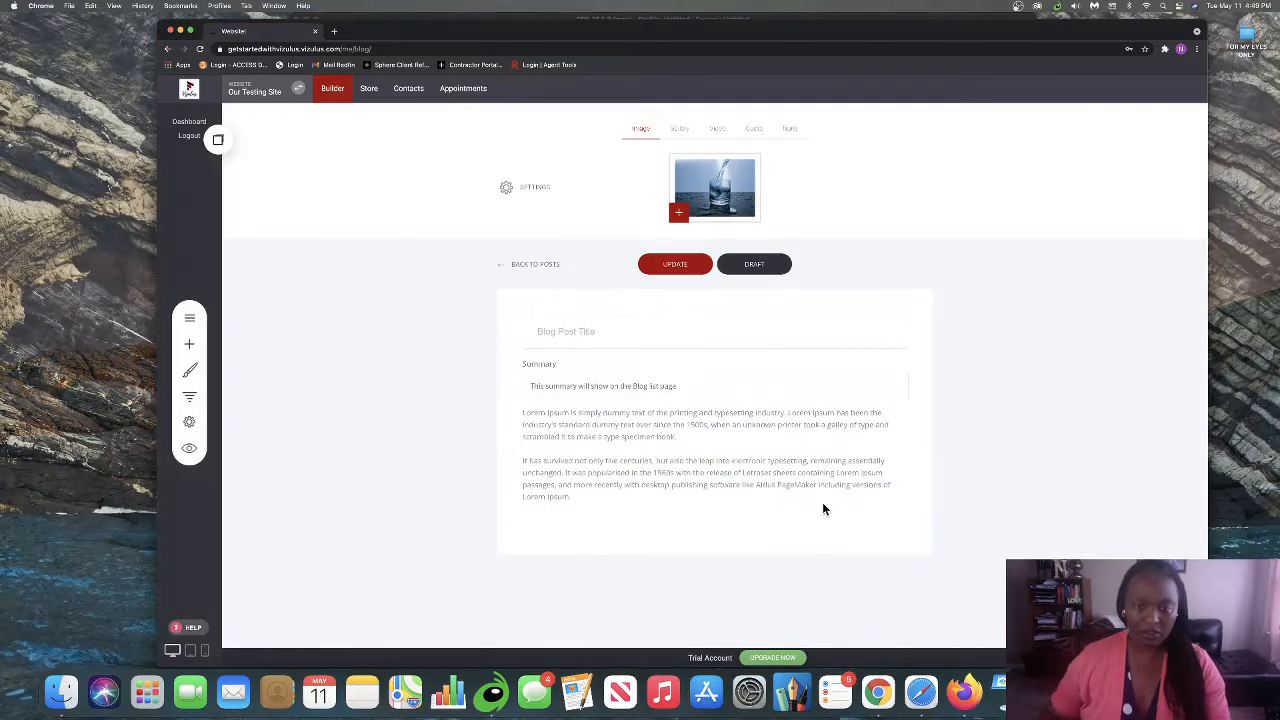
# Enter "Water is very important" as the blog post title
pyautogui.click(639, 331)
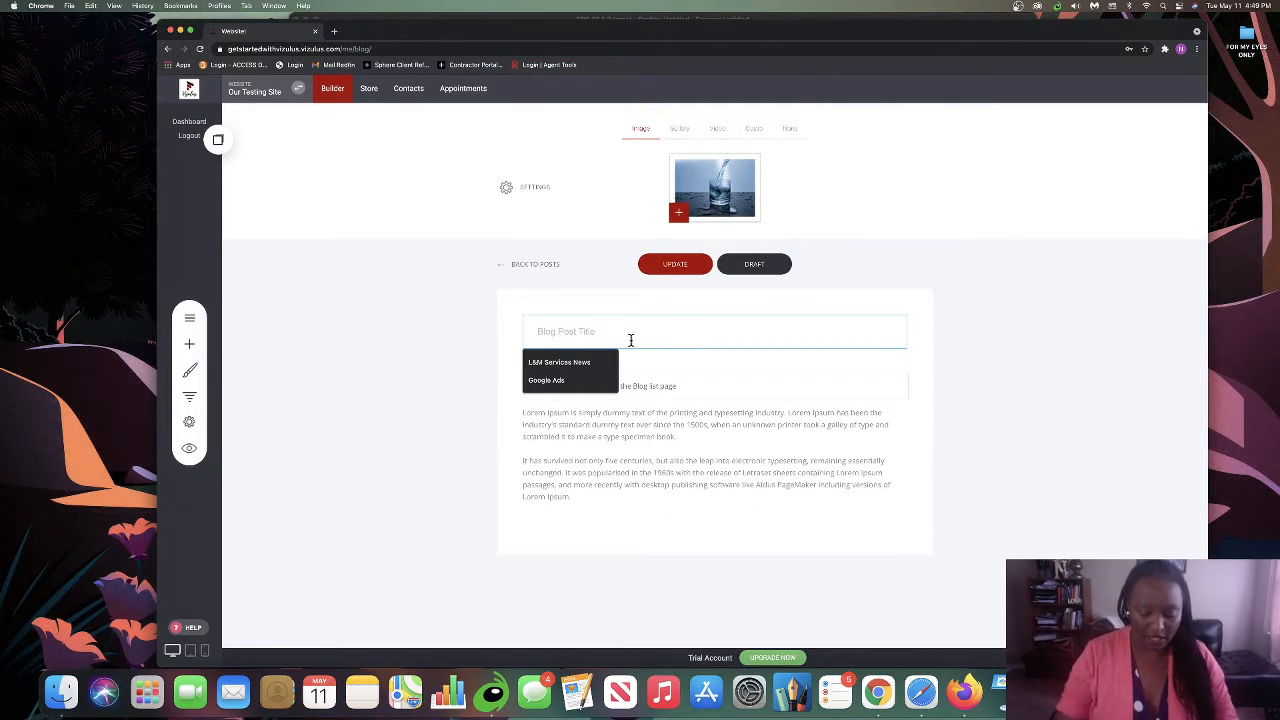
pyautogui.write('W')
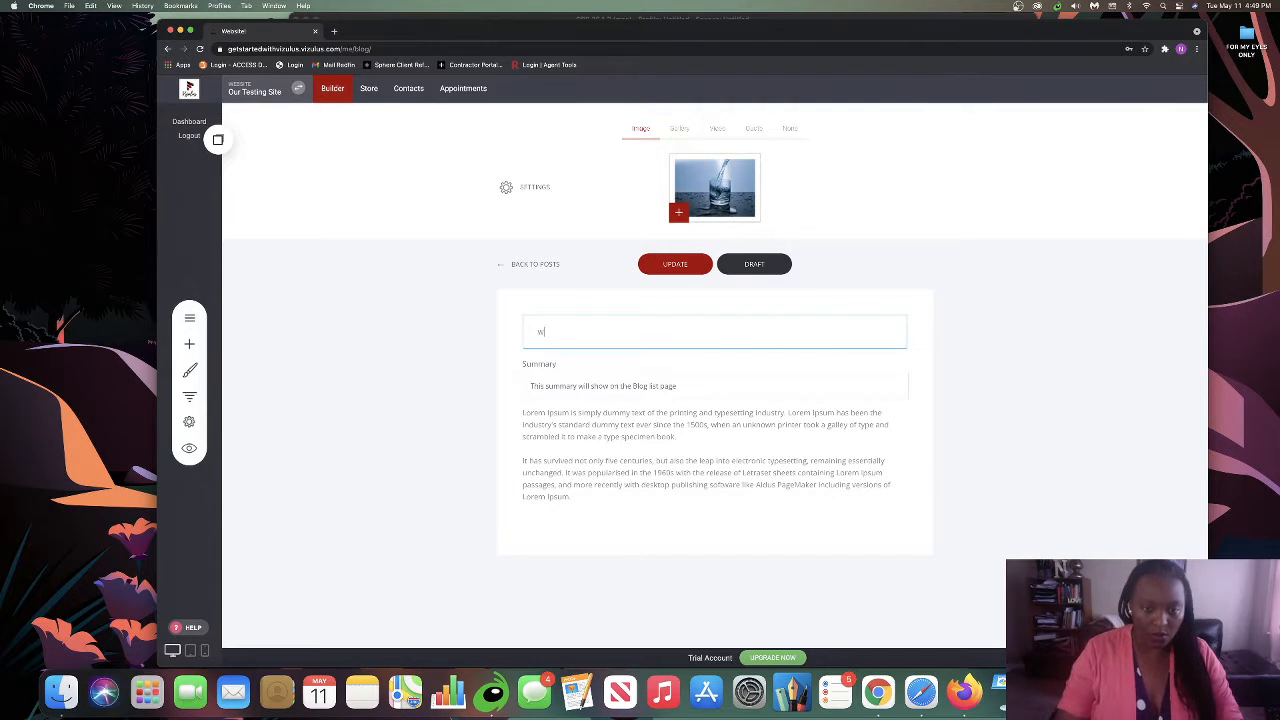
pyautogui.write('il')
pyautogui.press('BackSpace')
pyautogui.press('BackSpace')
pyautogui.press('BackSpace')
pyautogui.write('Water')
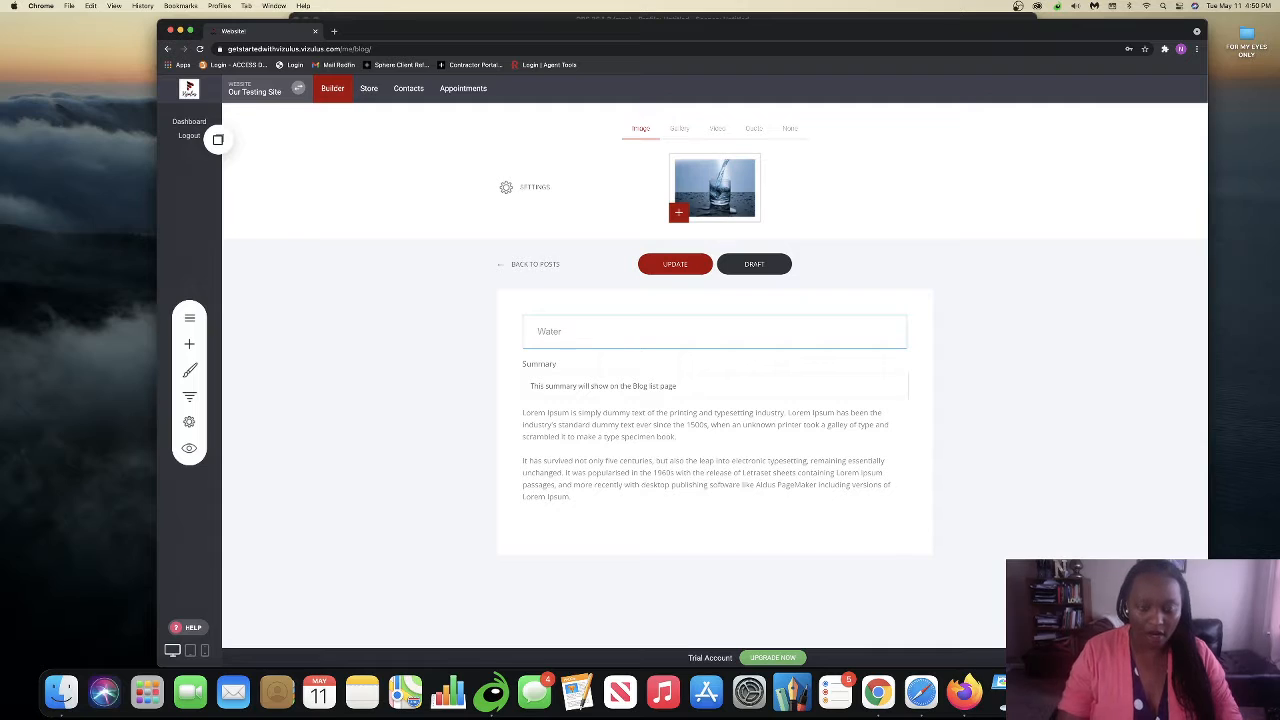
pyautogui.write(' is very important')
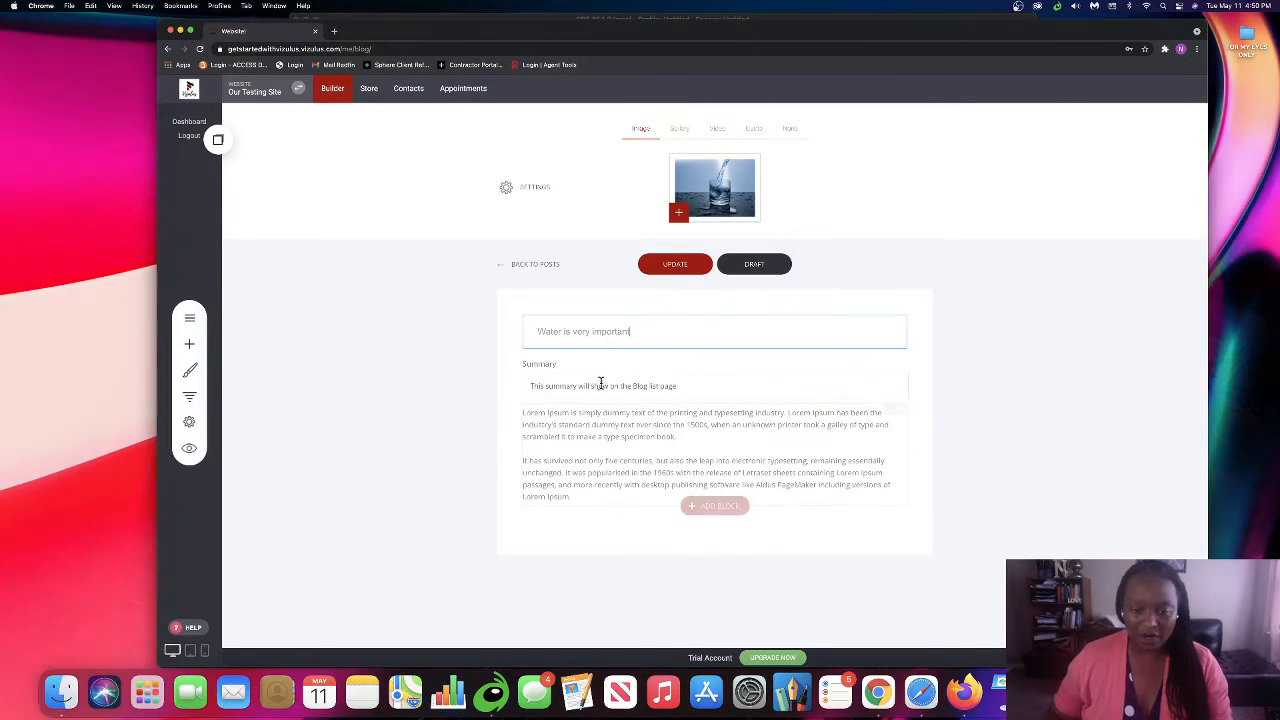
# Look at the editing options of the body text block and of the summary text without changing either
pyautogui.click(625, 472)
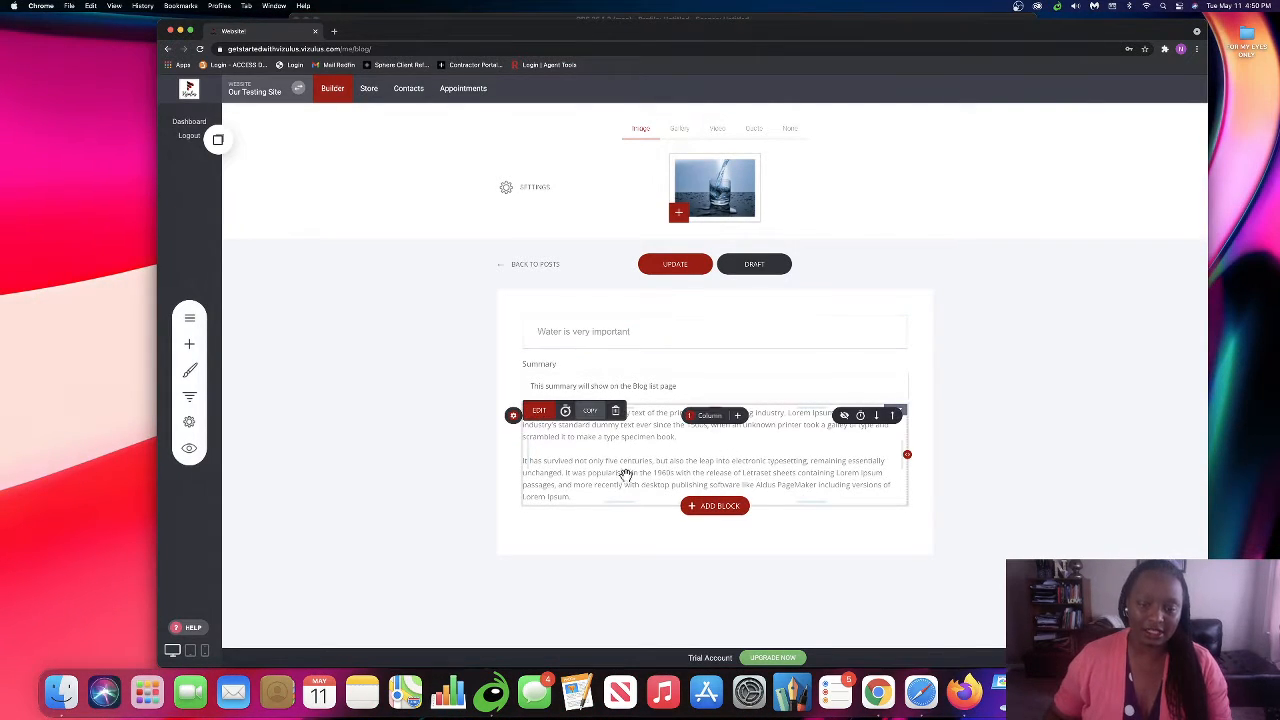
pyautogui.click(763, 476)
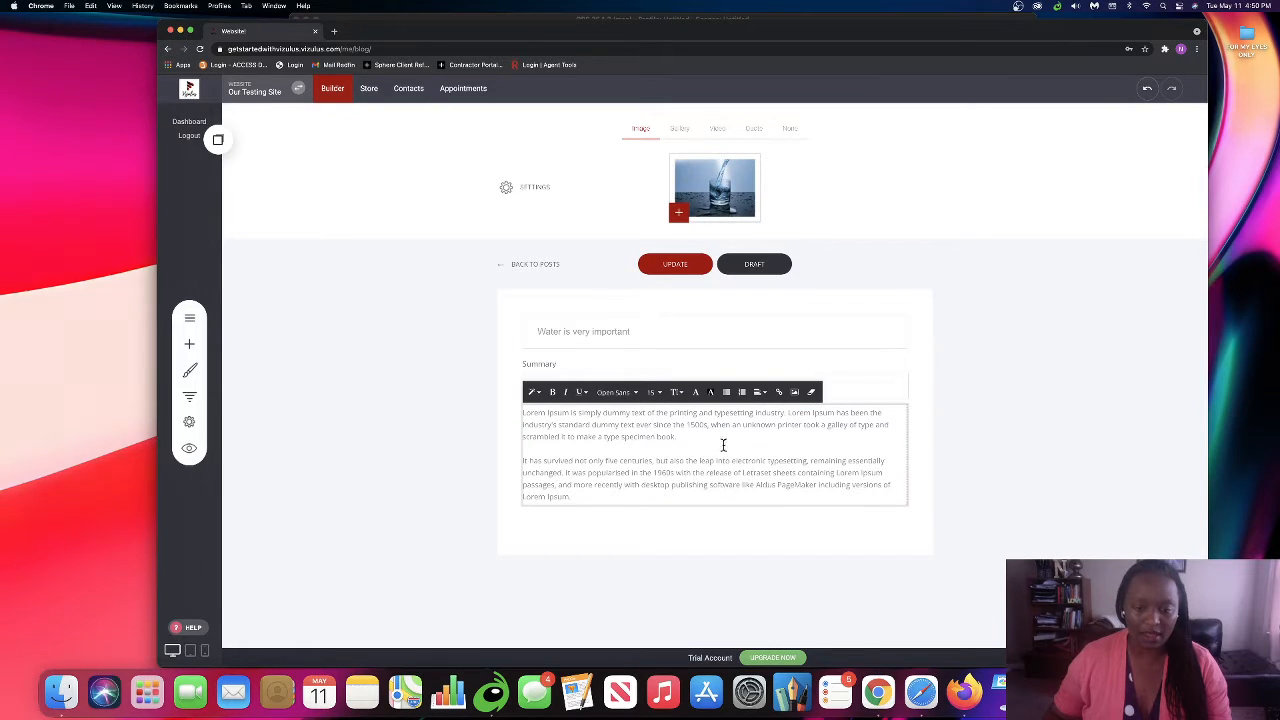
pyautogui.click(580, 375)
pyautogui.click(577, 387)
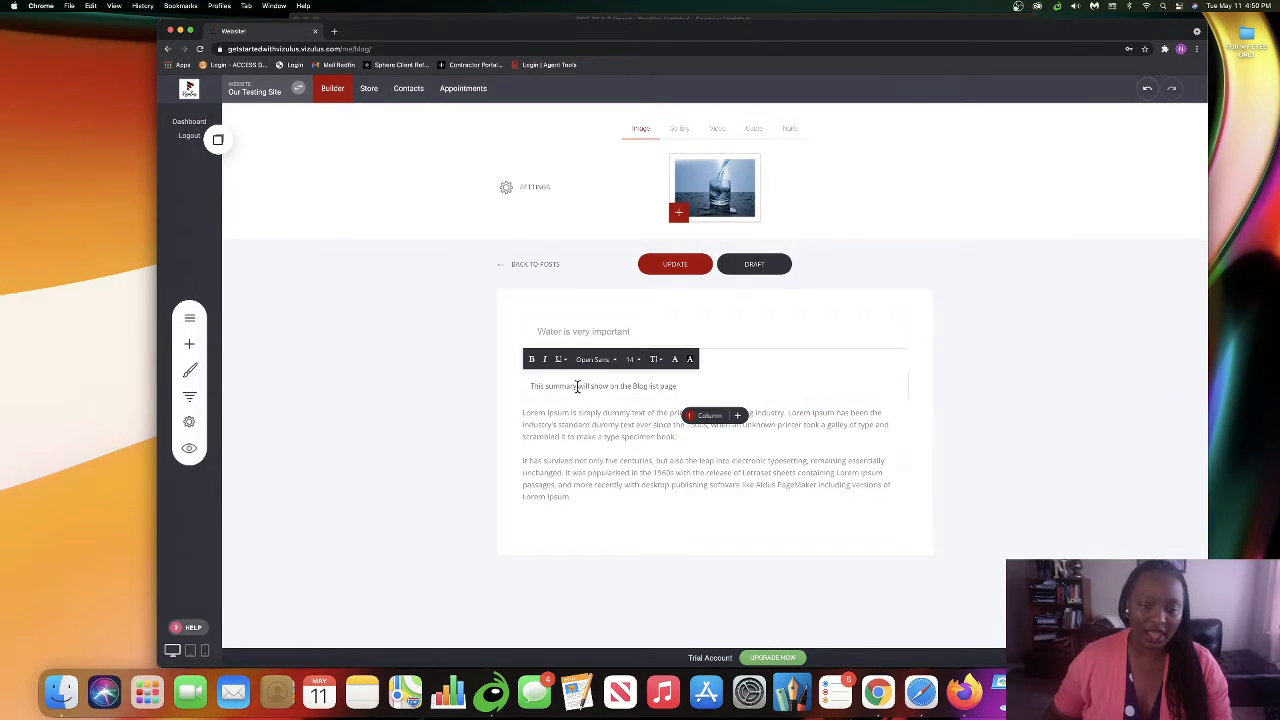
pyautogui.moveTo(679, 386); pyautogui.dragTo(528, 387)
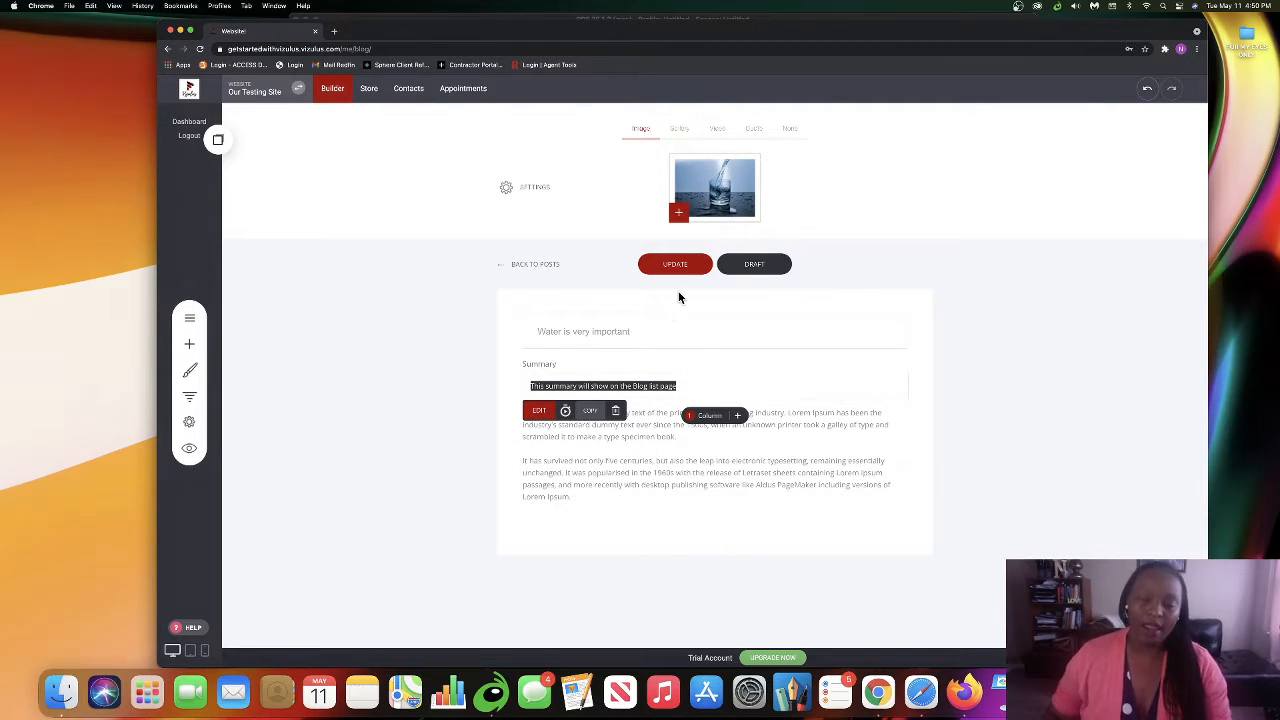
# Try to update the post and dismiss the resulting message
pyautogui.click(686, 268)
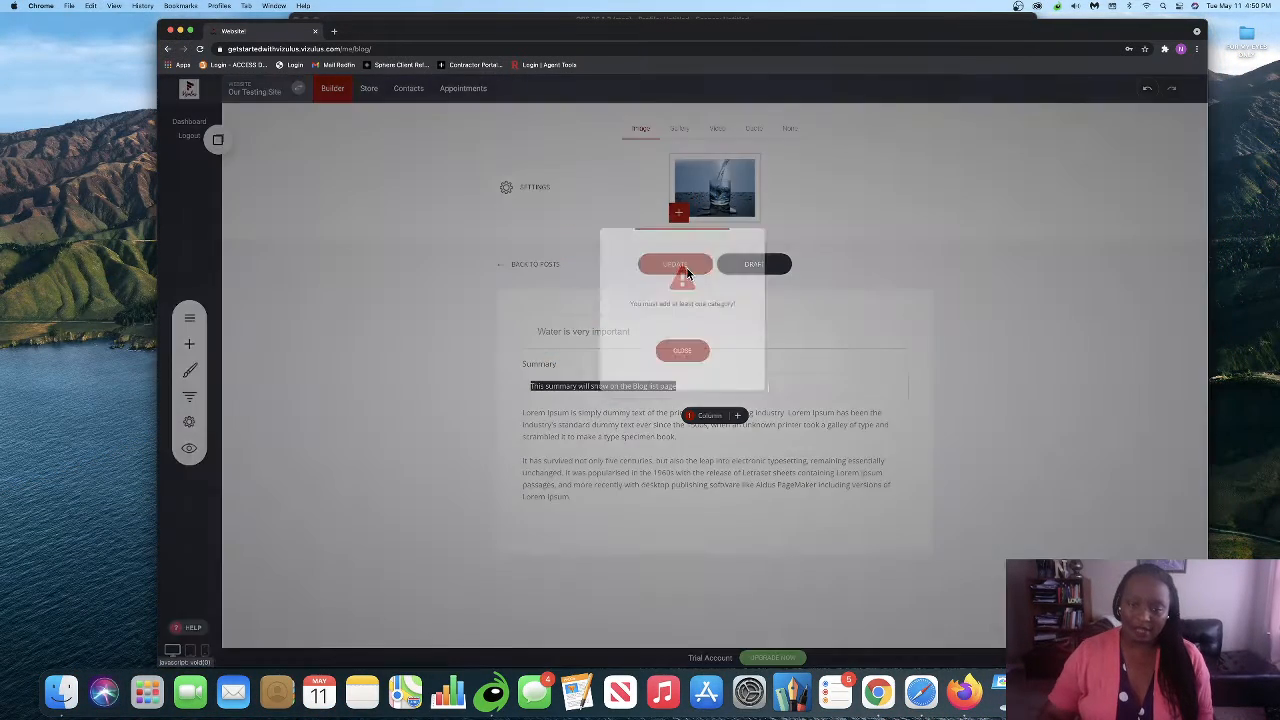
pyautogui.click(678, 353)
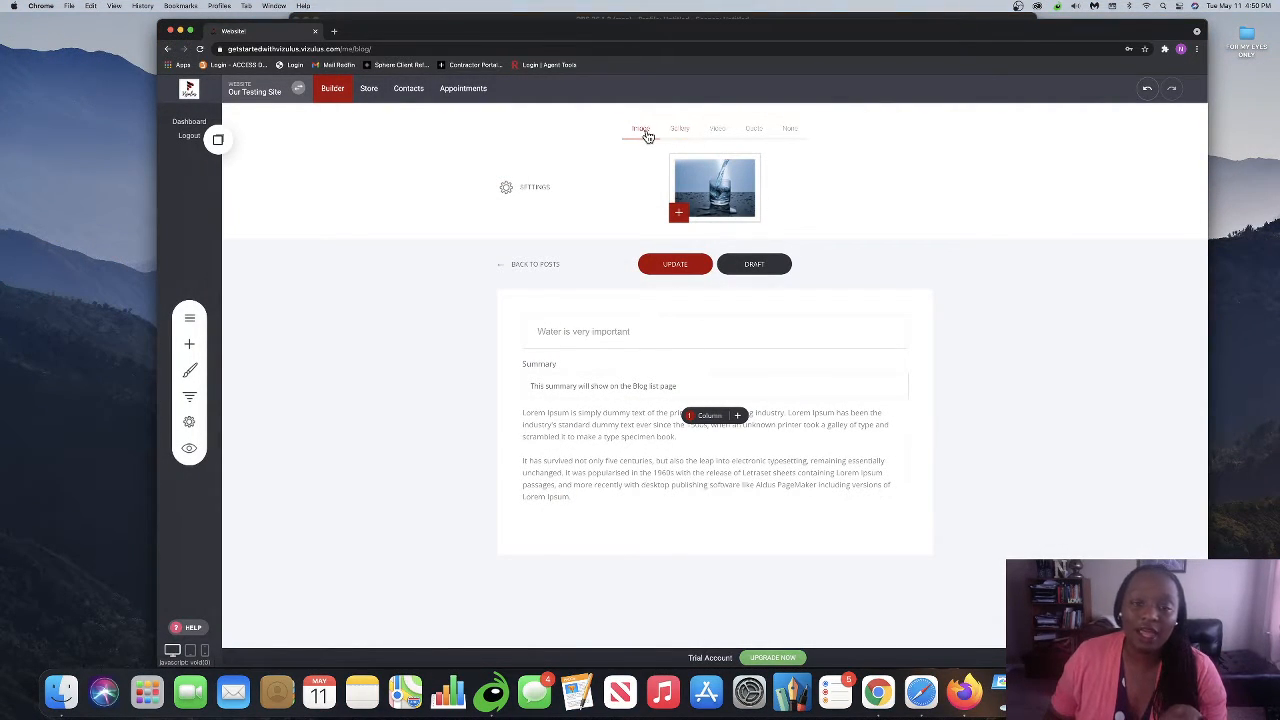
# Look through the Gallery, Video, Quote and None options for the post's featured media, and return to Image
pyautogui.click(680, 133)
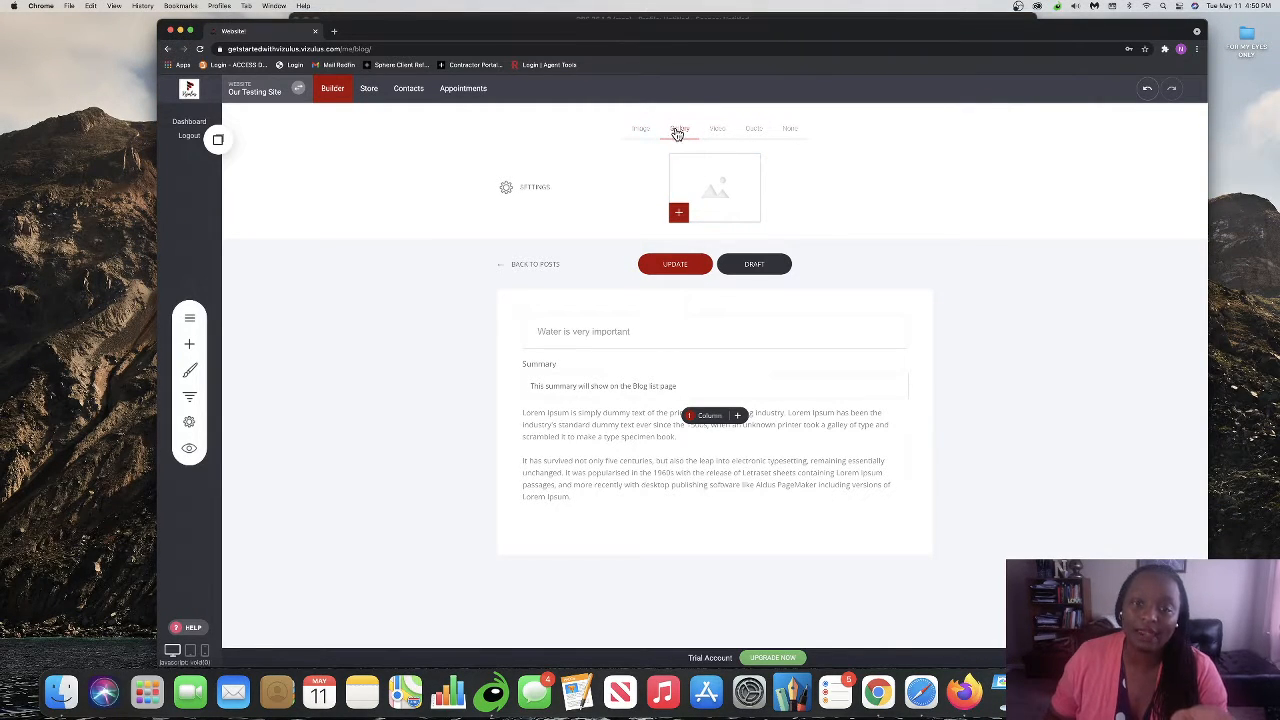
pyautogui.click(715, 133)
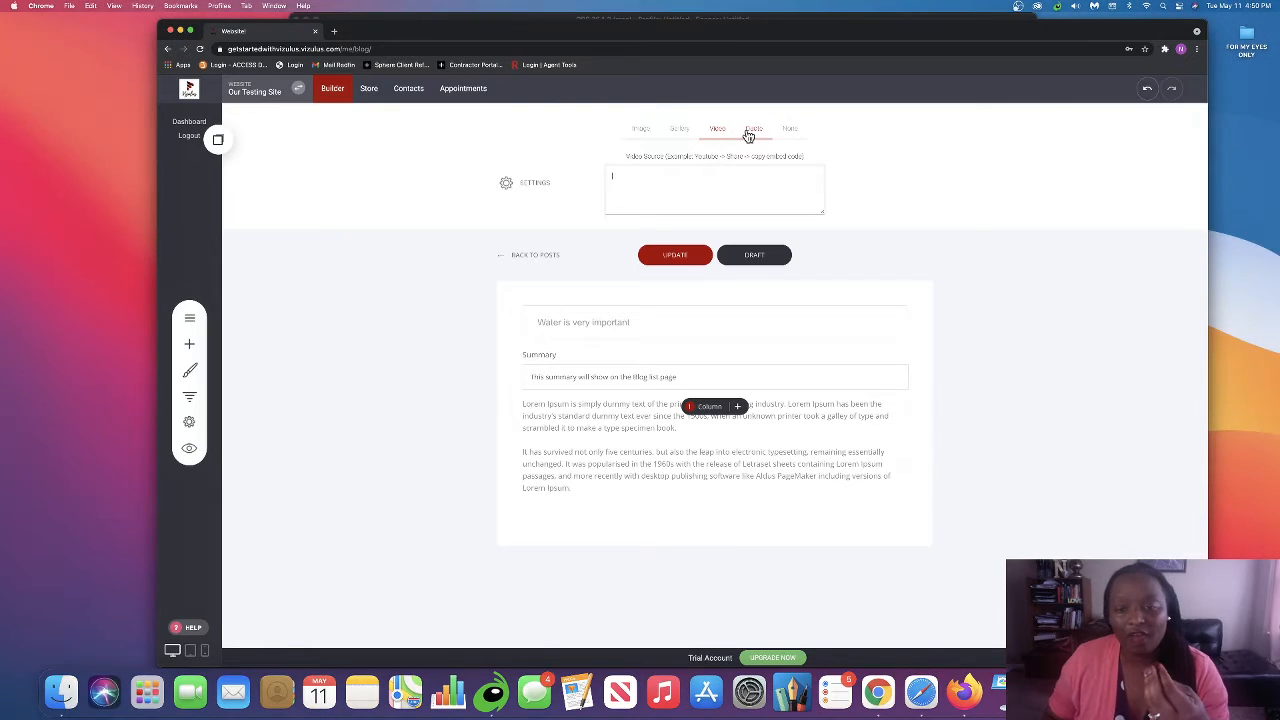
pyautogui.click(752, 130)
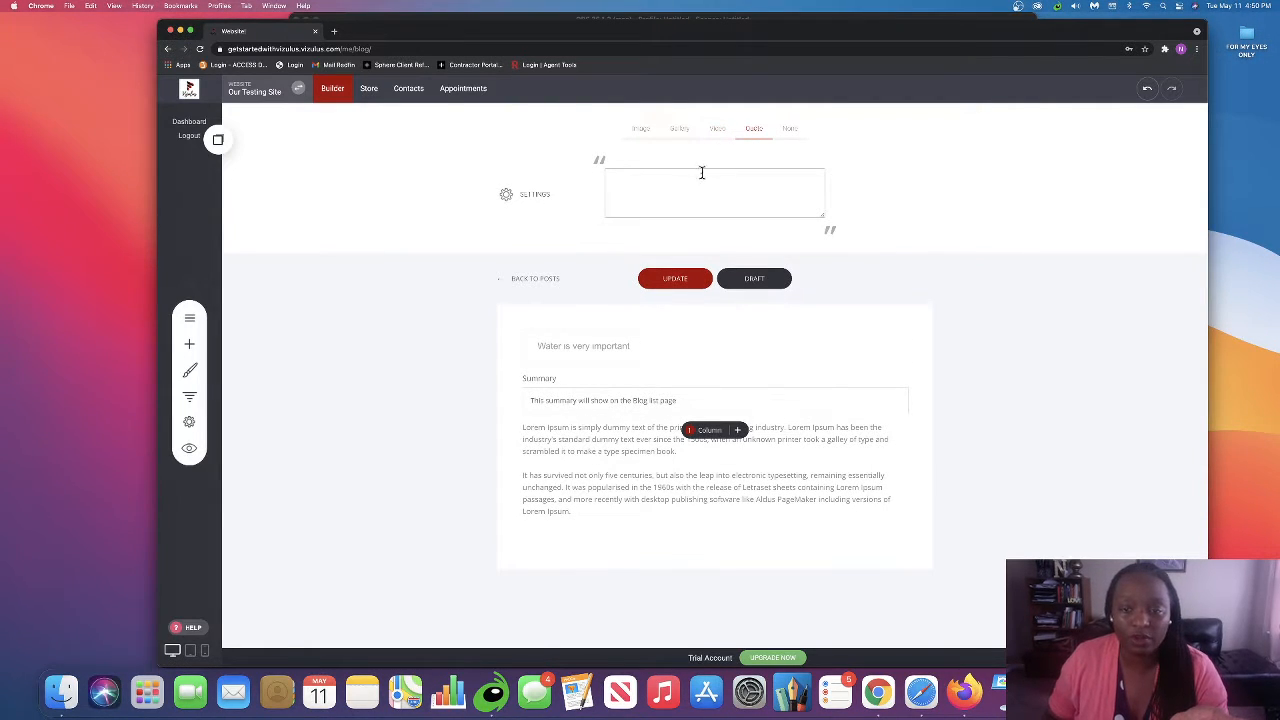
pyautogui.click(789, 131)
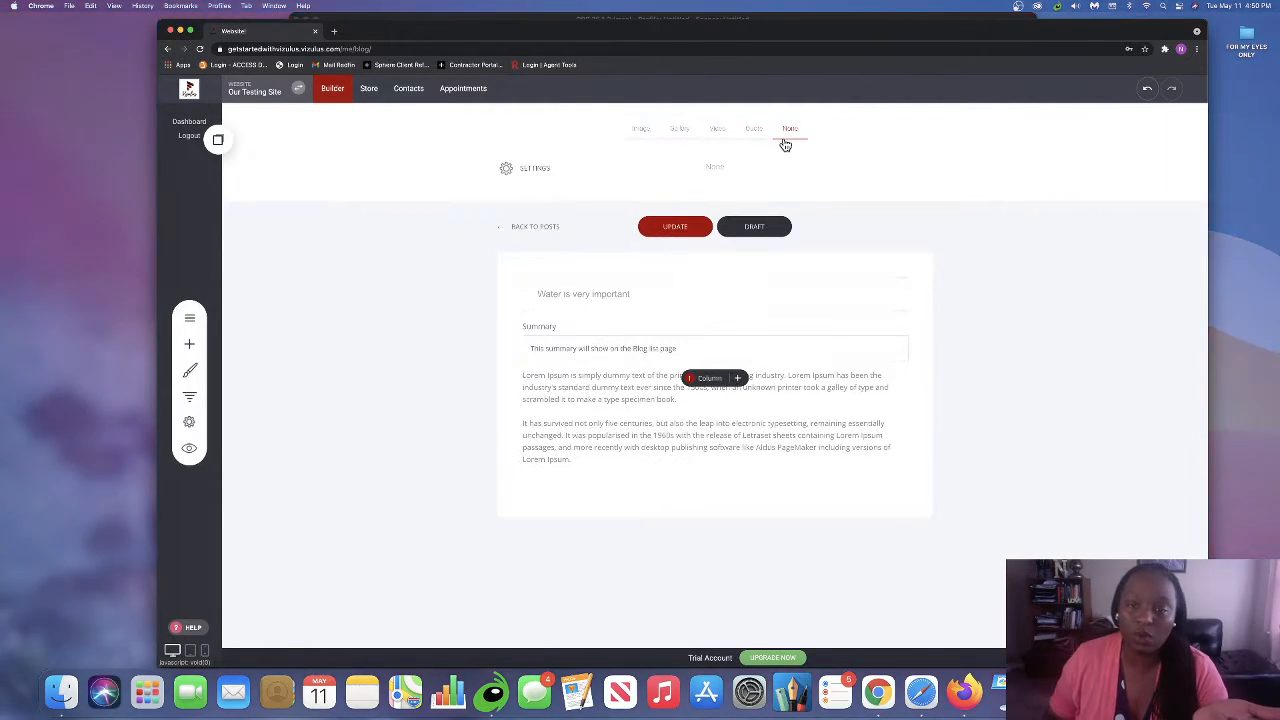
pyautogui.click(644, 131)
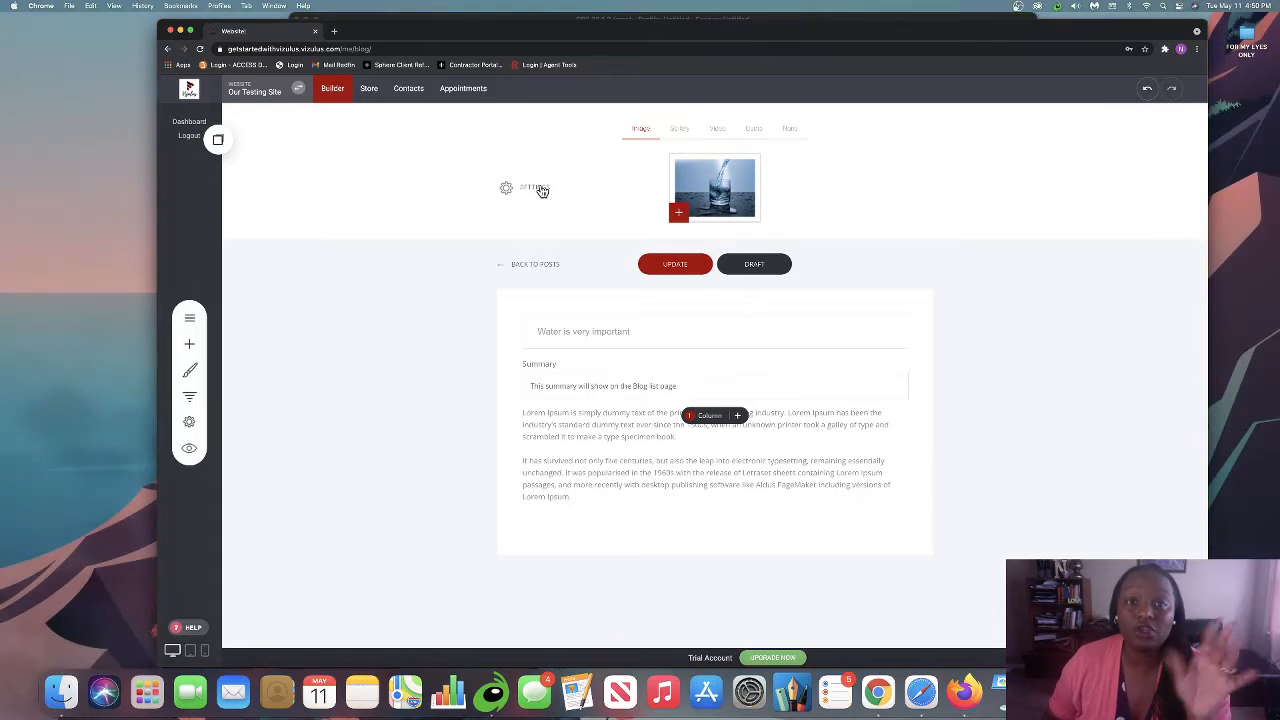
# Open the post settings and add share buttons to the post, leaving comments approval enabled
pyautogui.click(538, 189)
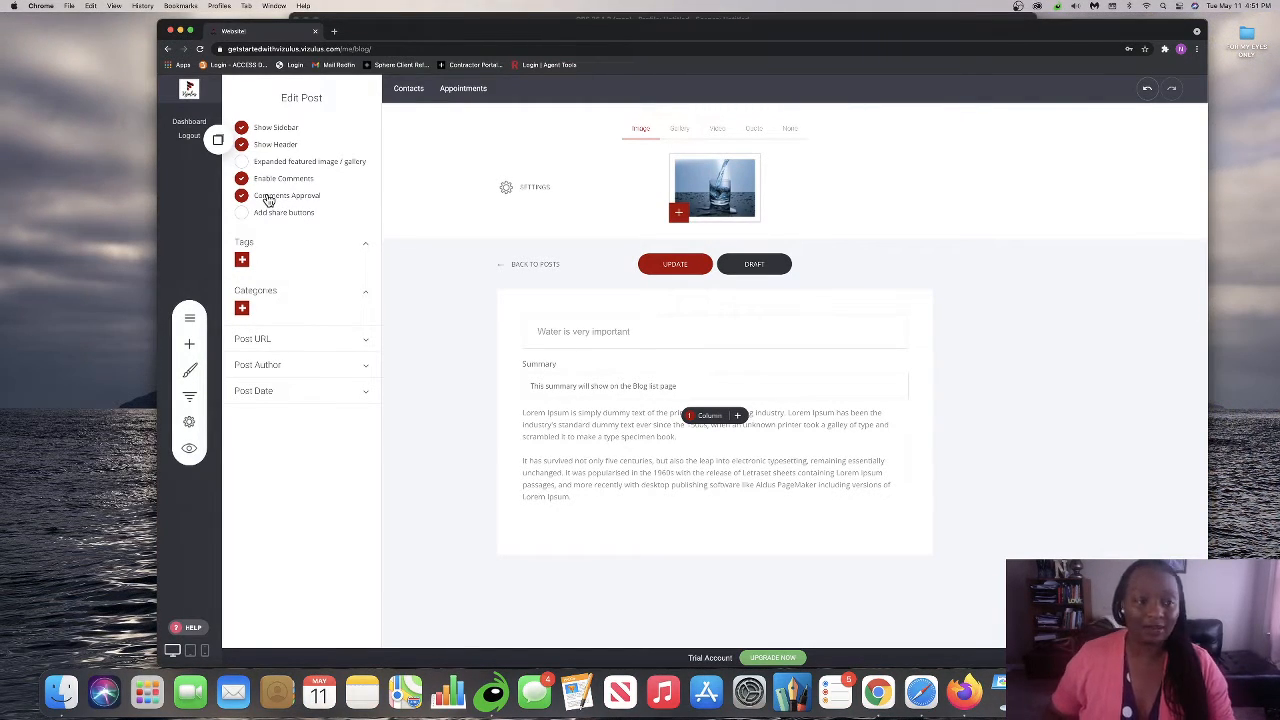
pyautogui.click(265, 199)
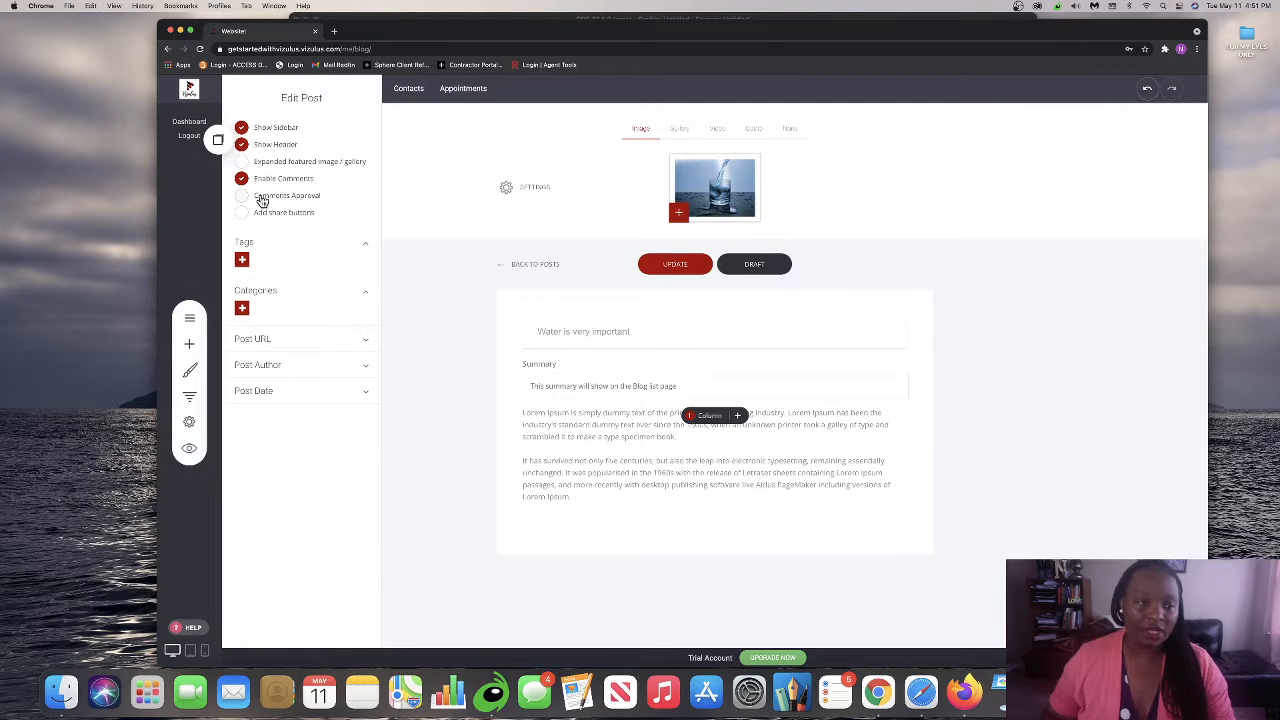
pyautogui.click(262, 198)
pyautogui.click(258, 213)
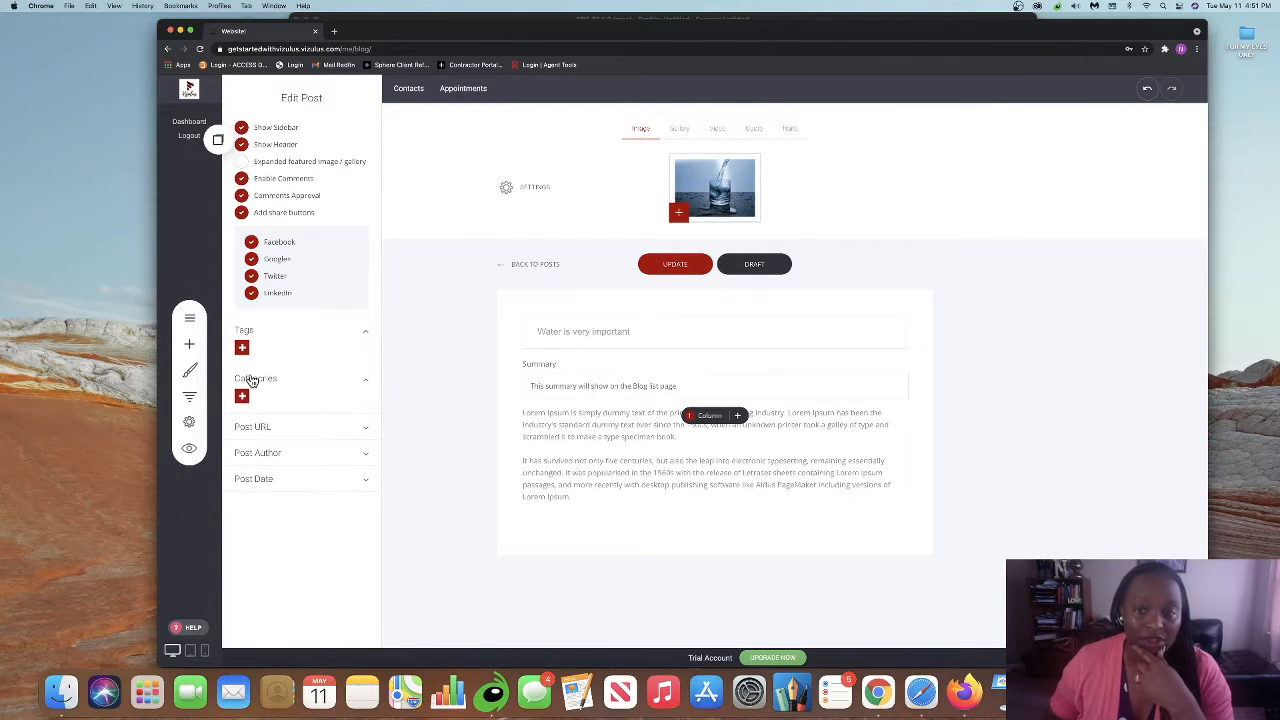
# Add the tags "skincare" and "water" to the post
pyautogui.click(242, 349)
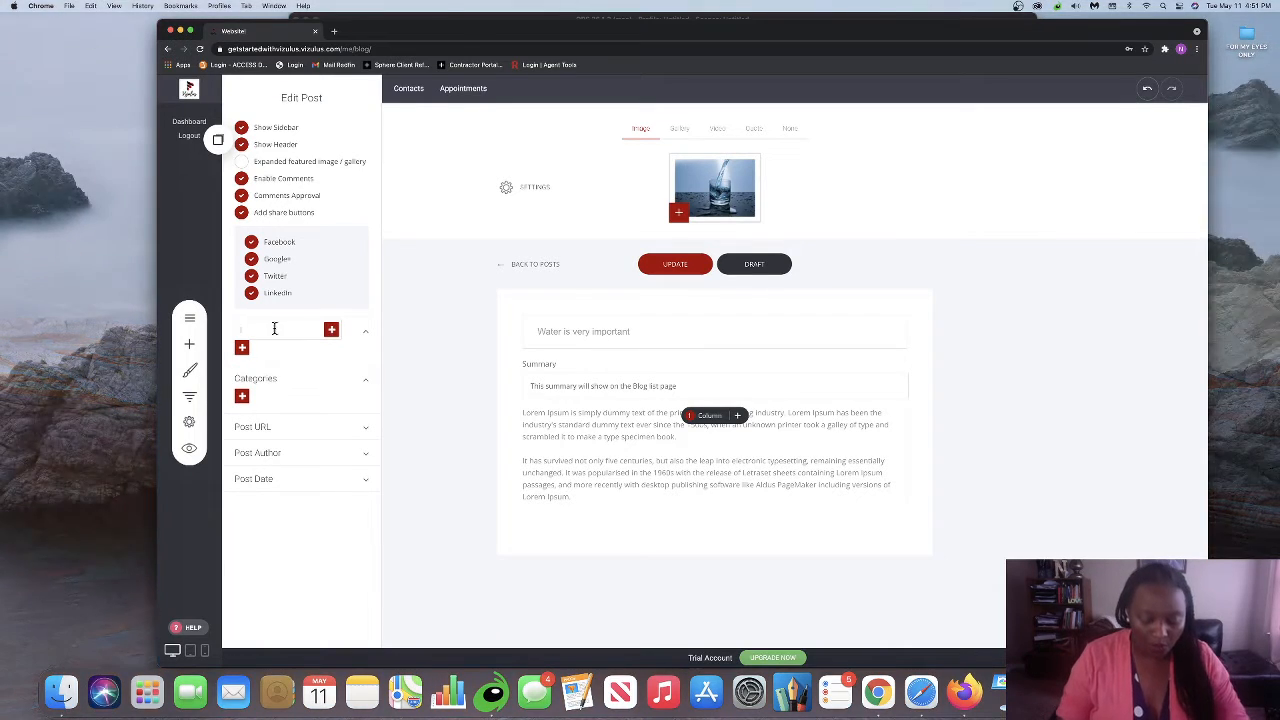
pyautogui.write('wat')
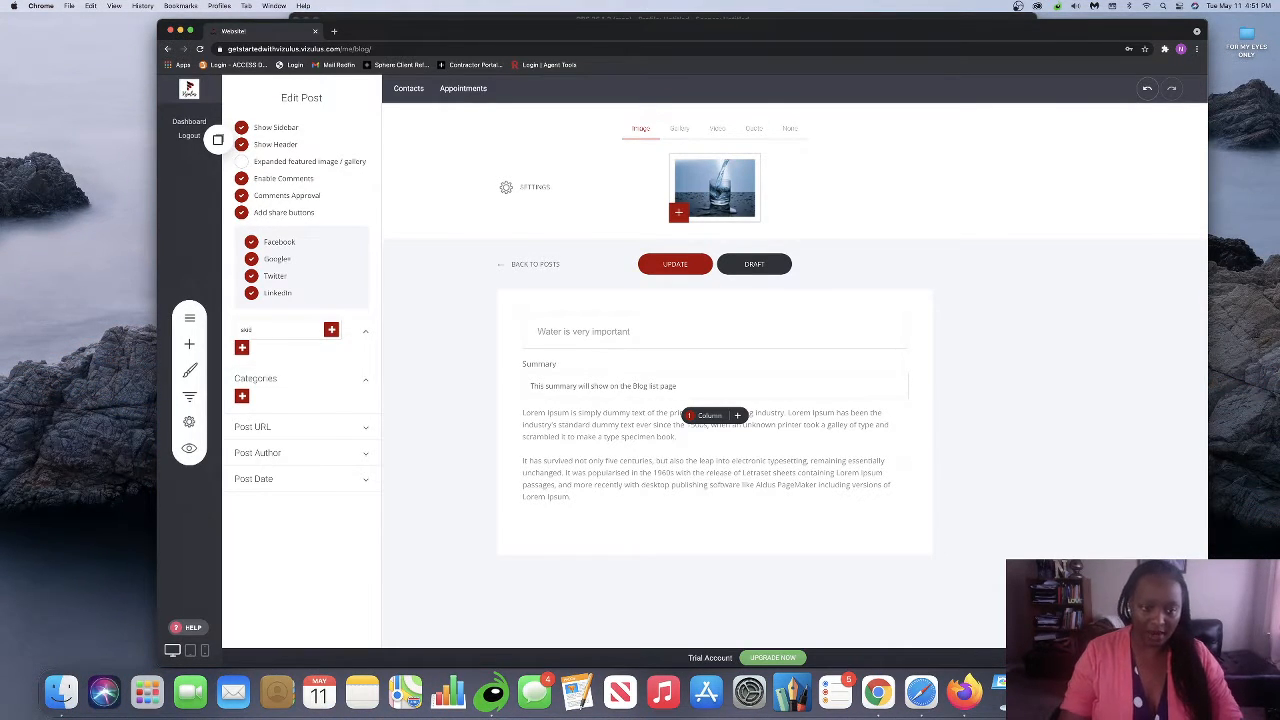
pyautogui.write('erskincare')
pyautogui.press('Return')
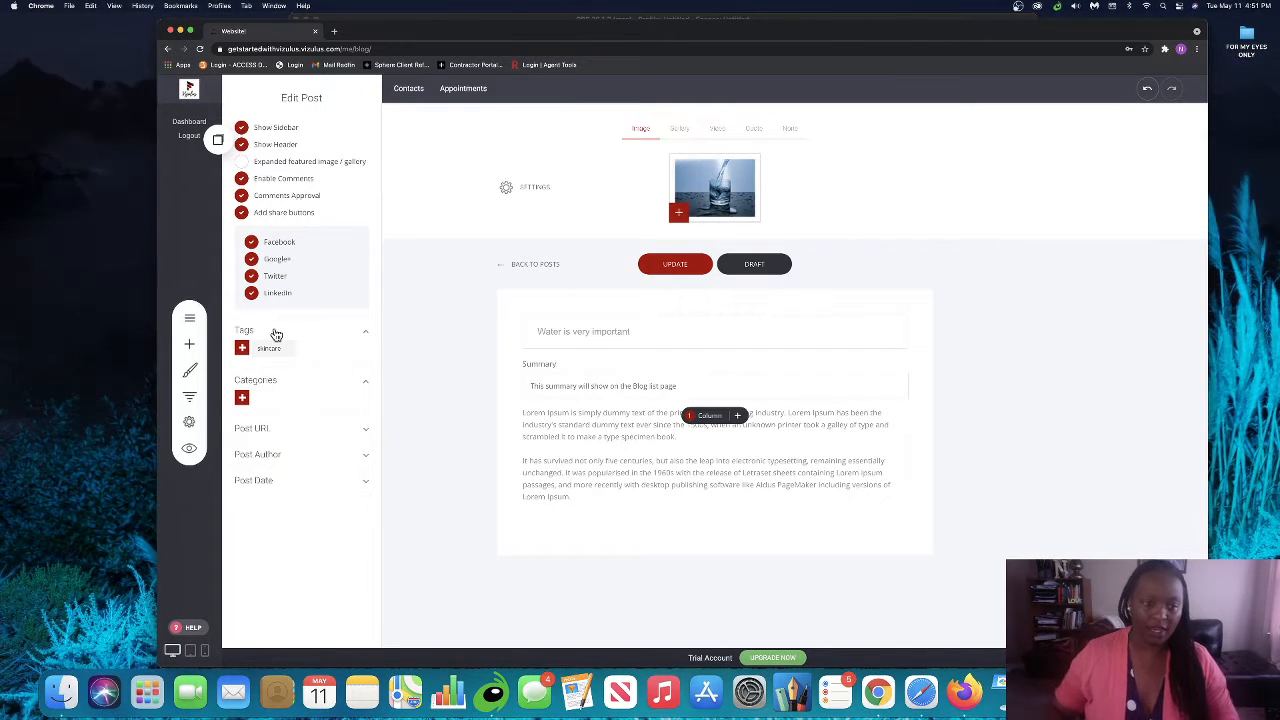
pyautogui.click(257, 334)
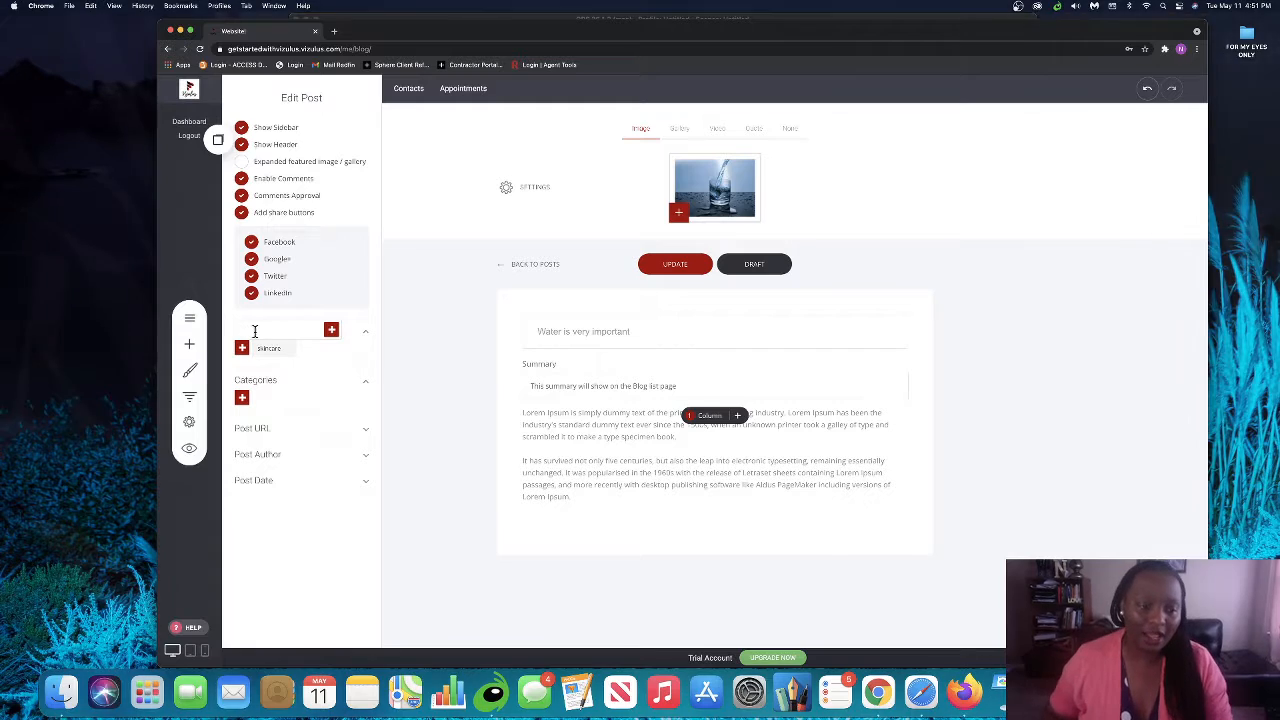
pyautogui.write('water')
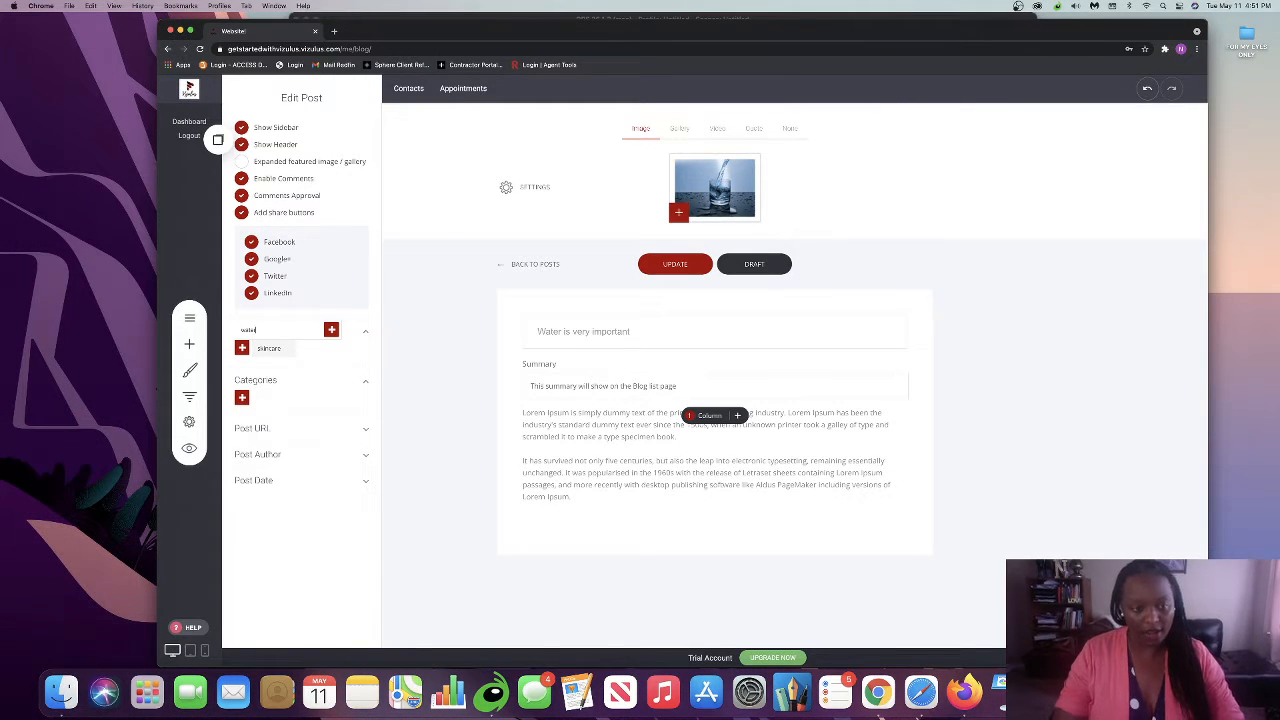
pyautogui.press('Return')
pyautogui.click(254, 339)
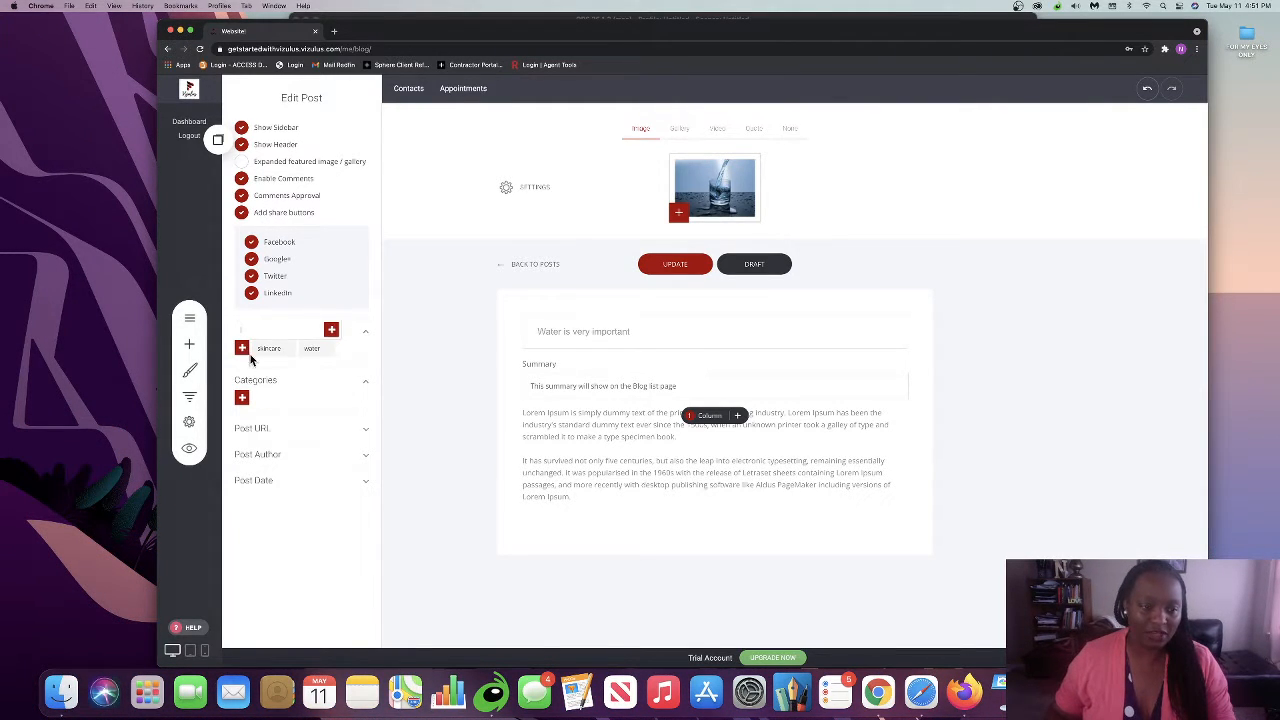
pyautogui.click(362, 358)
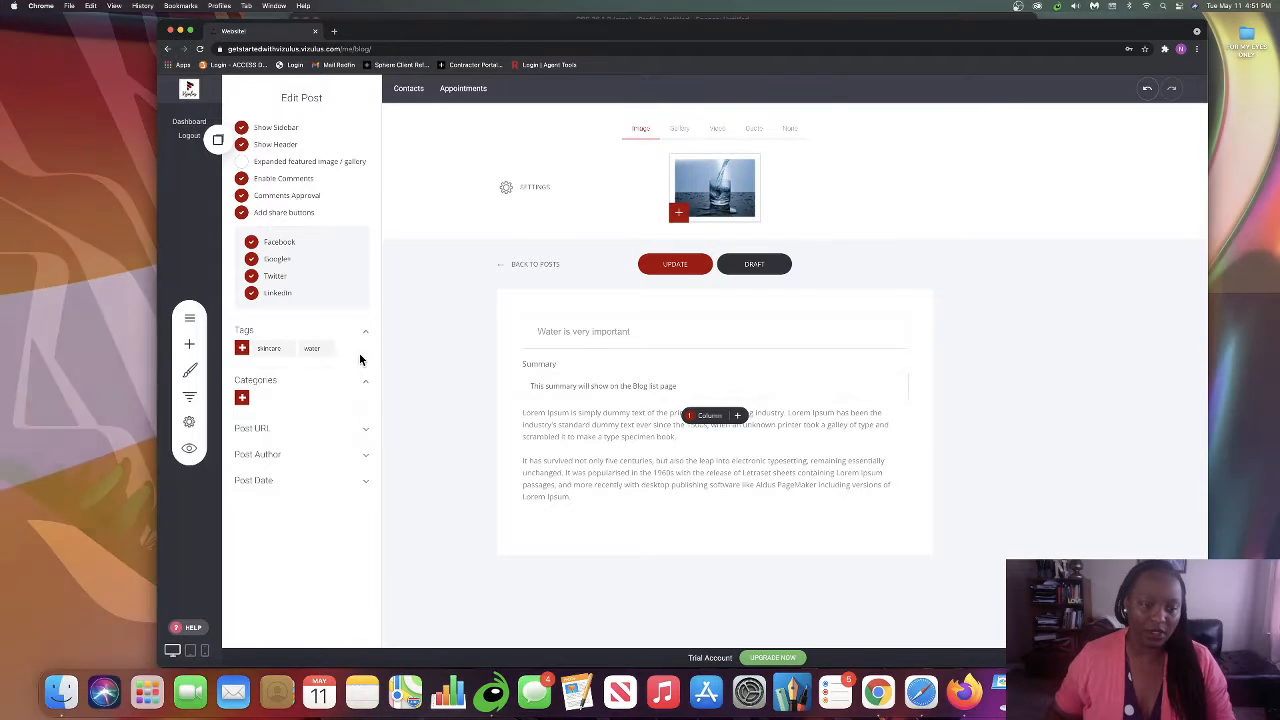
# Add the category "Health" to the post
pyautogui.click(275, 391)
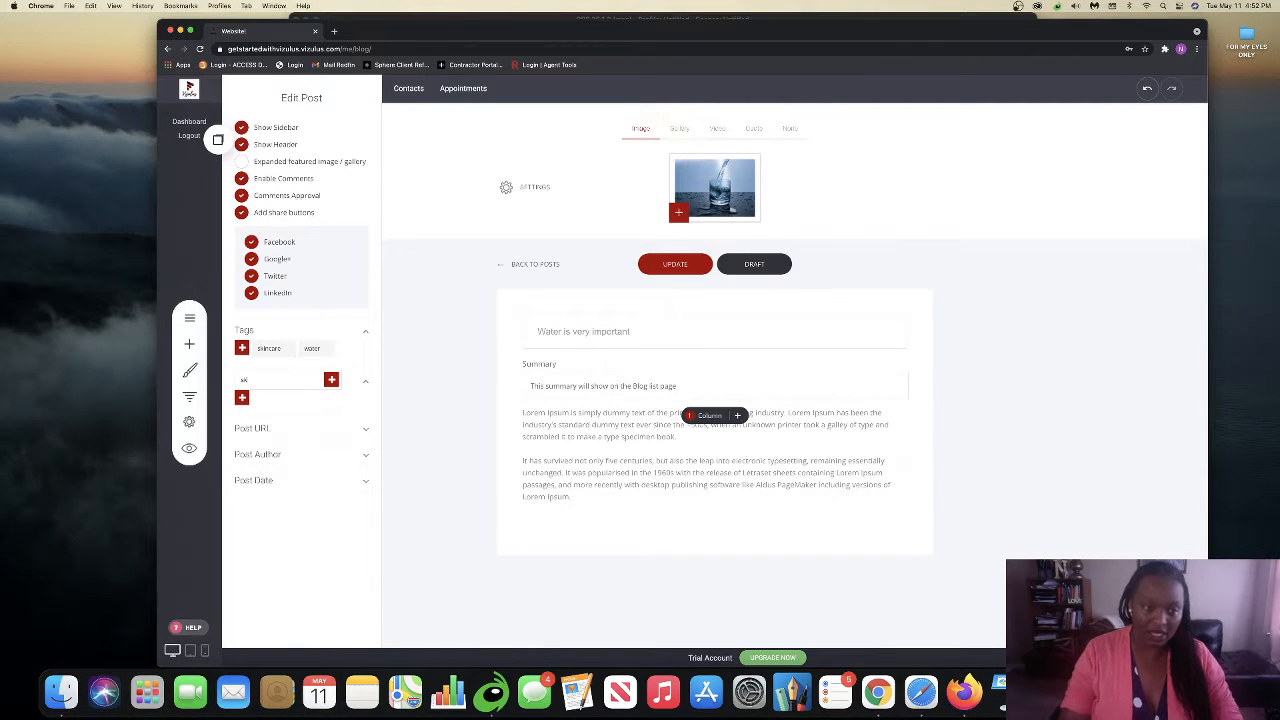
pyautogui.write('sk')
pyautogui.press('BackSpace')
pyautogui.press('BackSpace')
pyautogui.write('He')
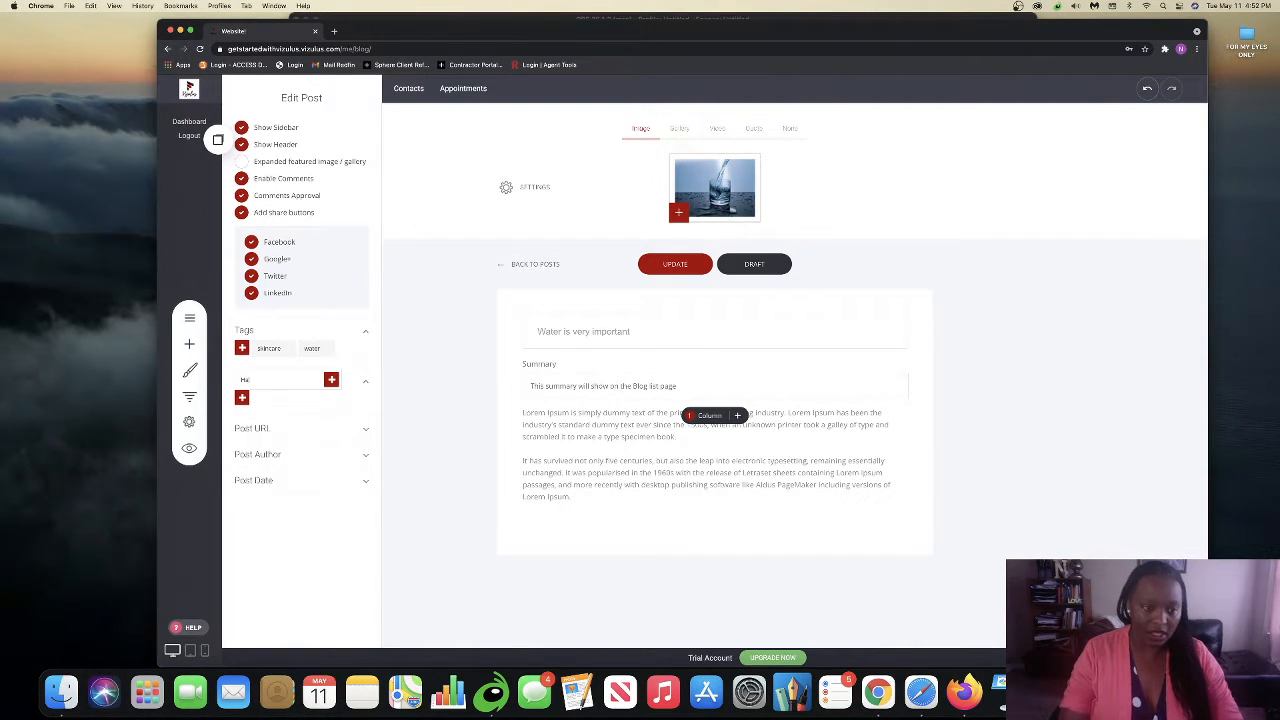
pyautogui.write('alth')
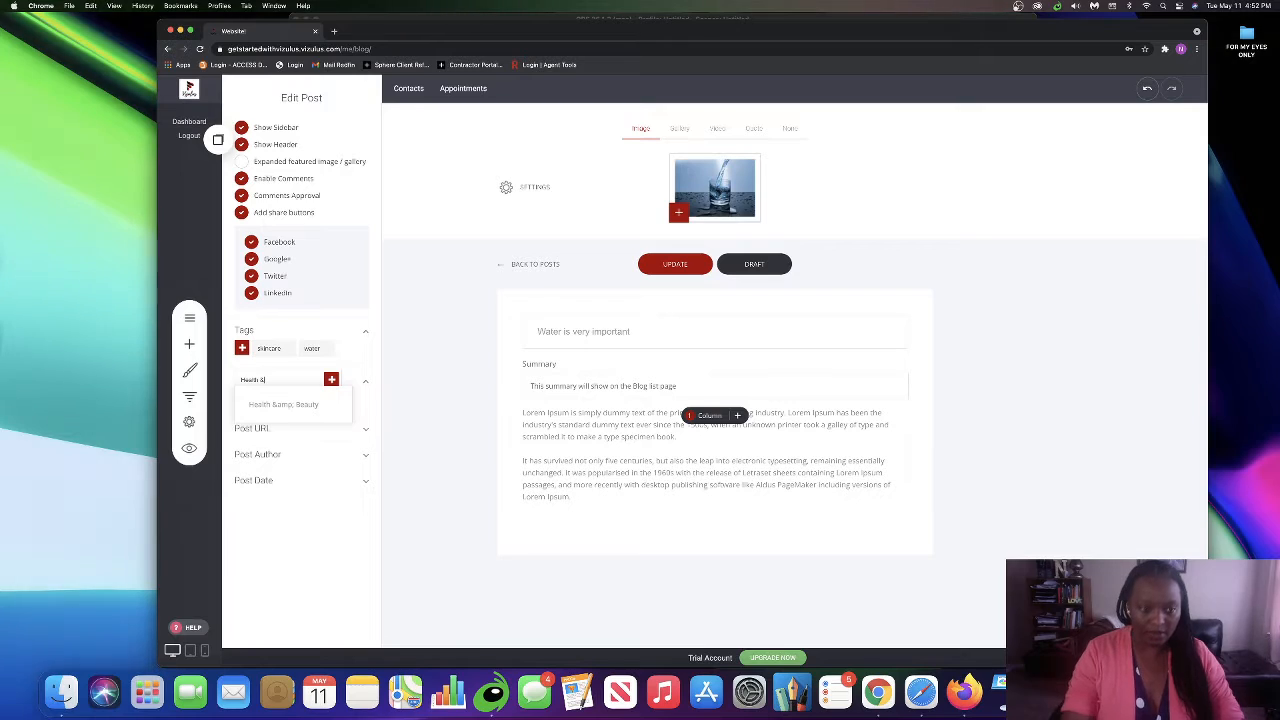
pyautogui.write(' & B')
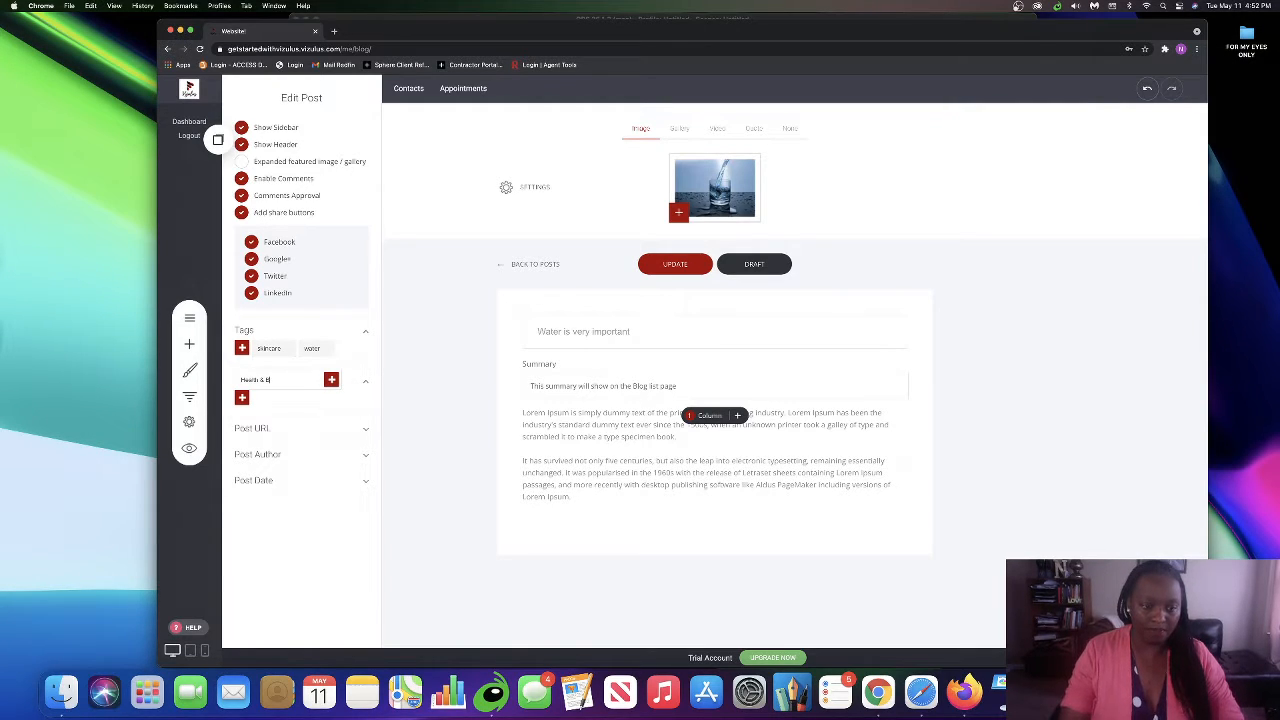
pyautogui.press('BackSpace')
pyautogui.press('Return')
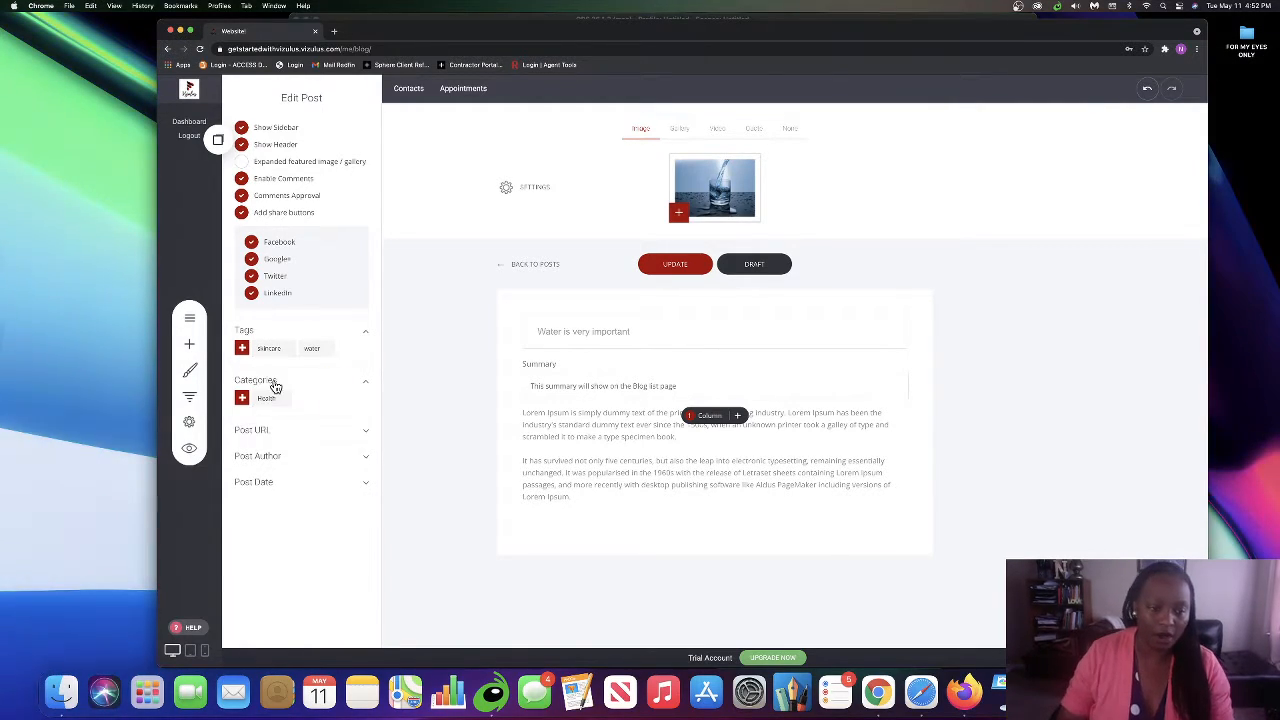
# Expand the post's URL and author settings to review the URL slug and the author field
pyautogui.click(297, 436)
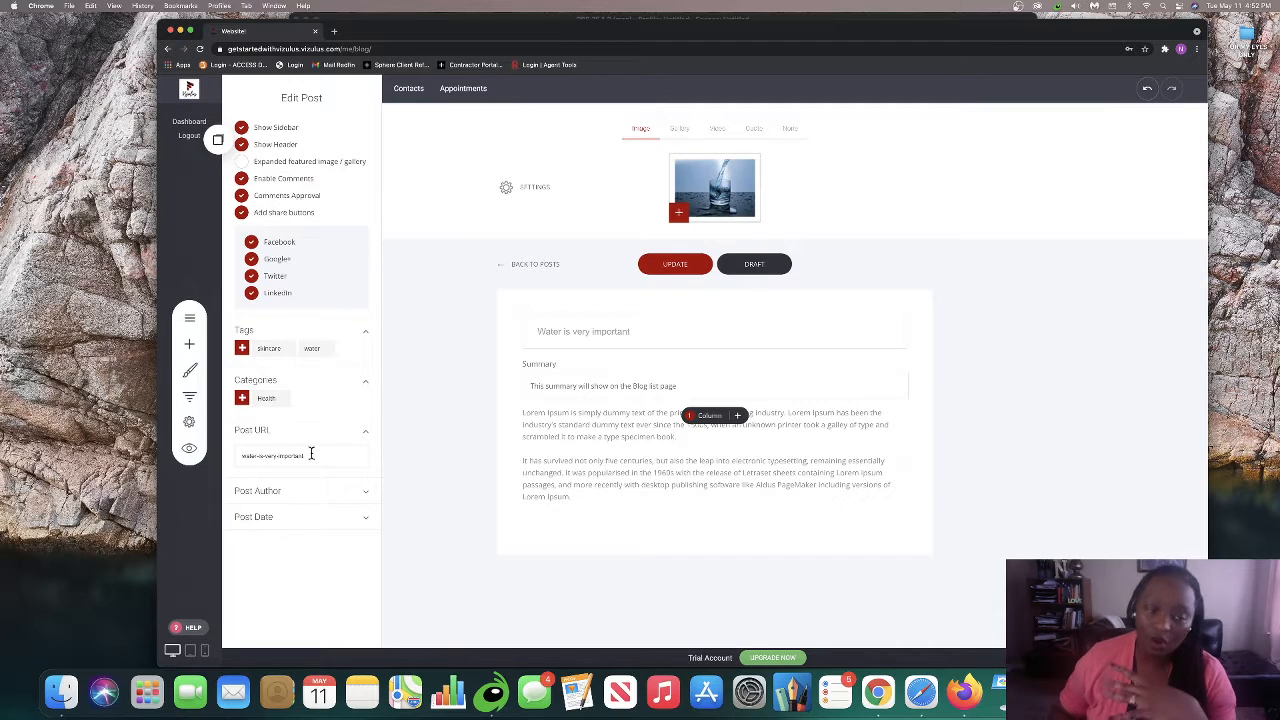
pyautogui.moveTo(313, 454); pyautogui.dragTo(229, 455)
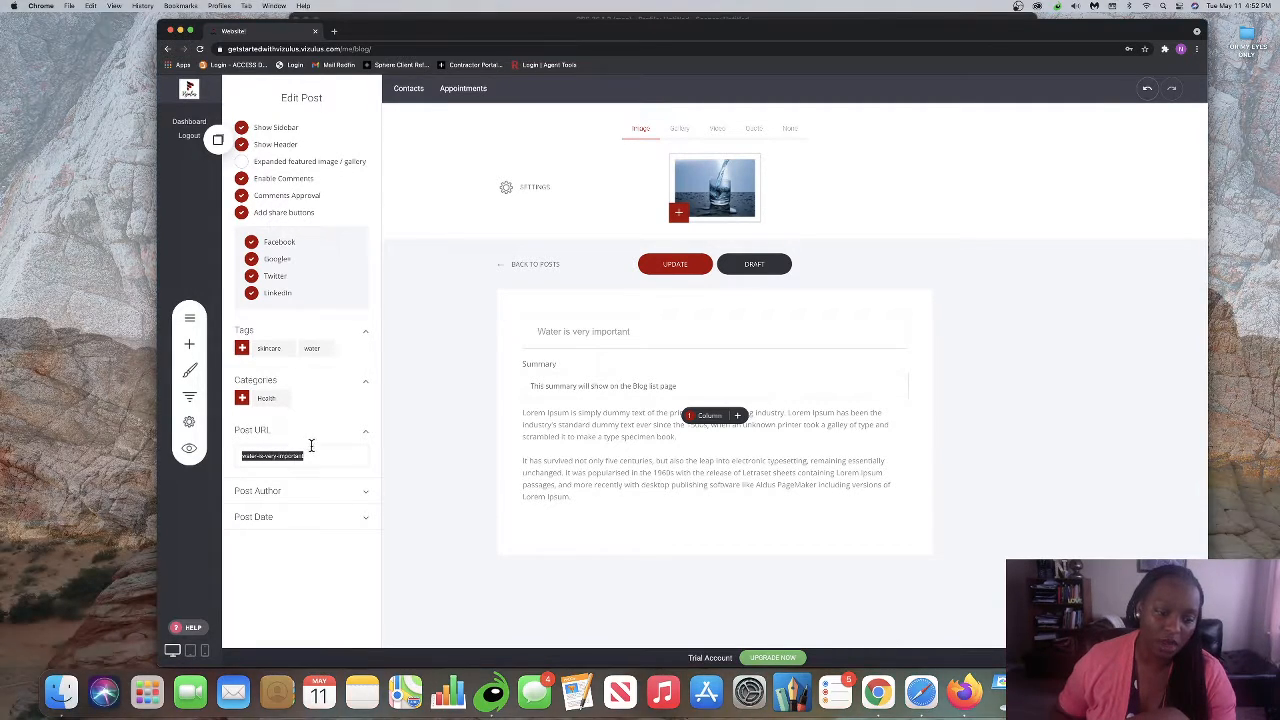
pyautogui.click(328, 458)
pyautogui.click(328, 496)
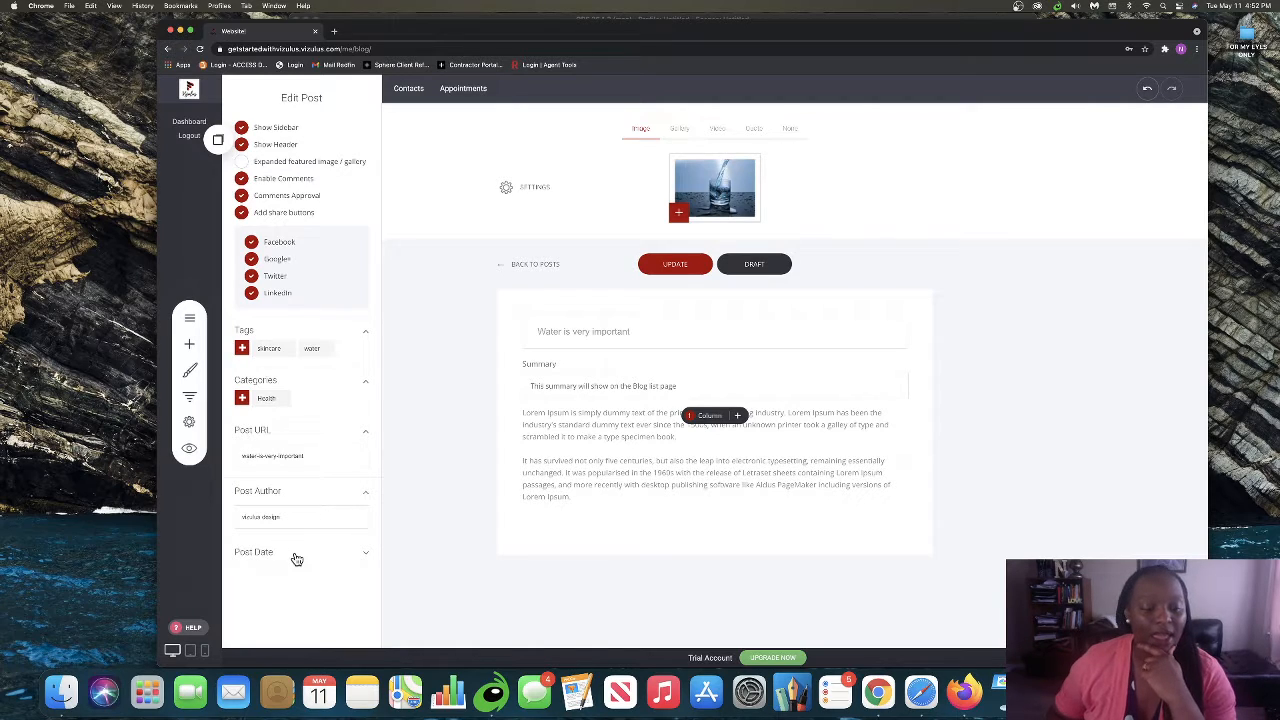
# Set the post date to May 11, 2021, using the current time
pyautogui.click(296, 559)
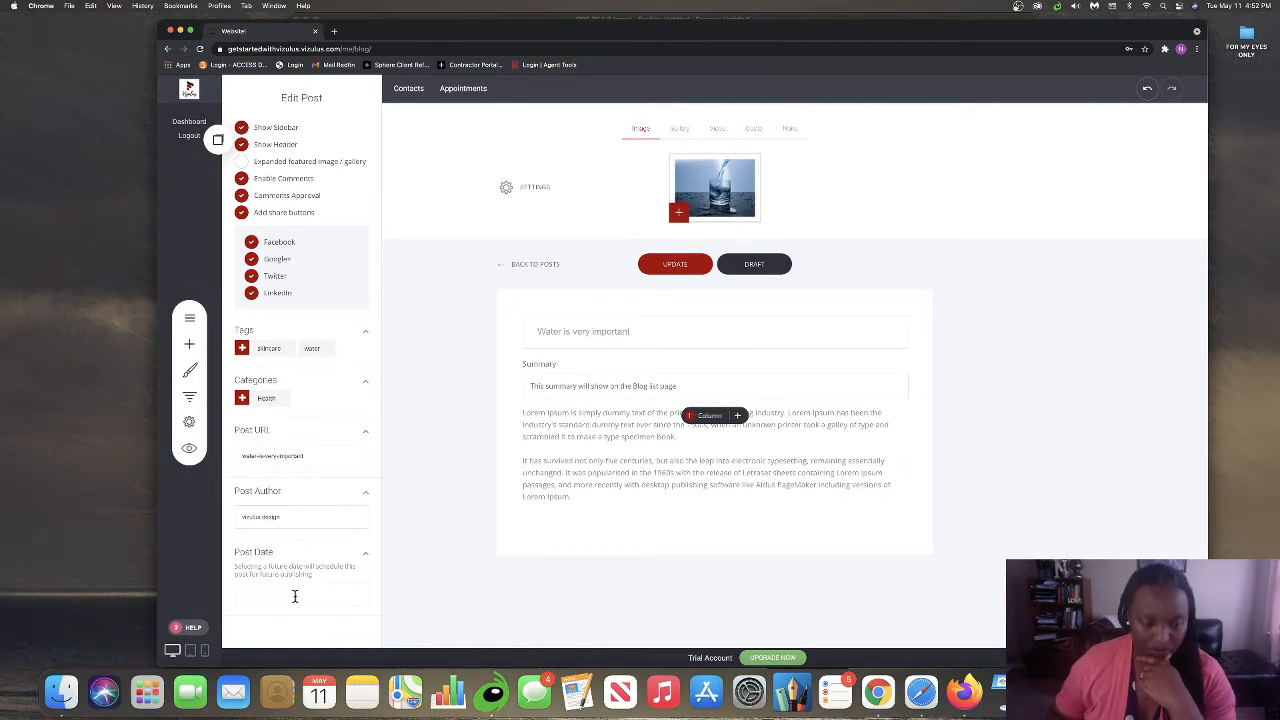
pyautogui.click(295, 596)
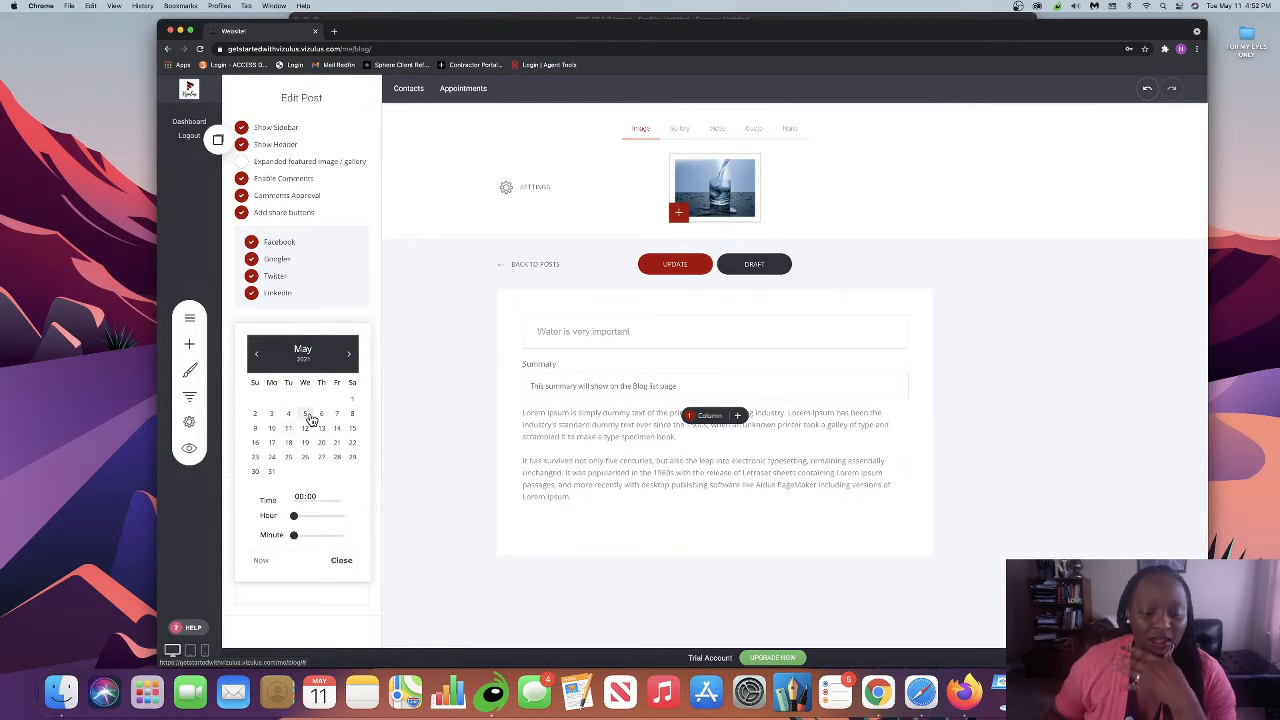
pyautogui.click(288, 428)
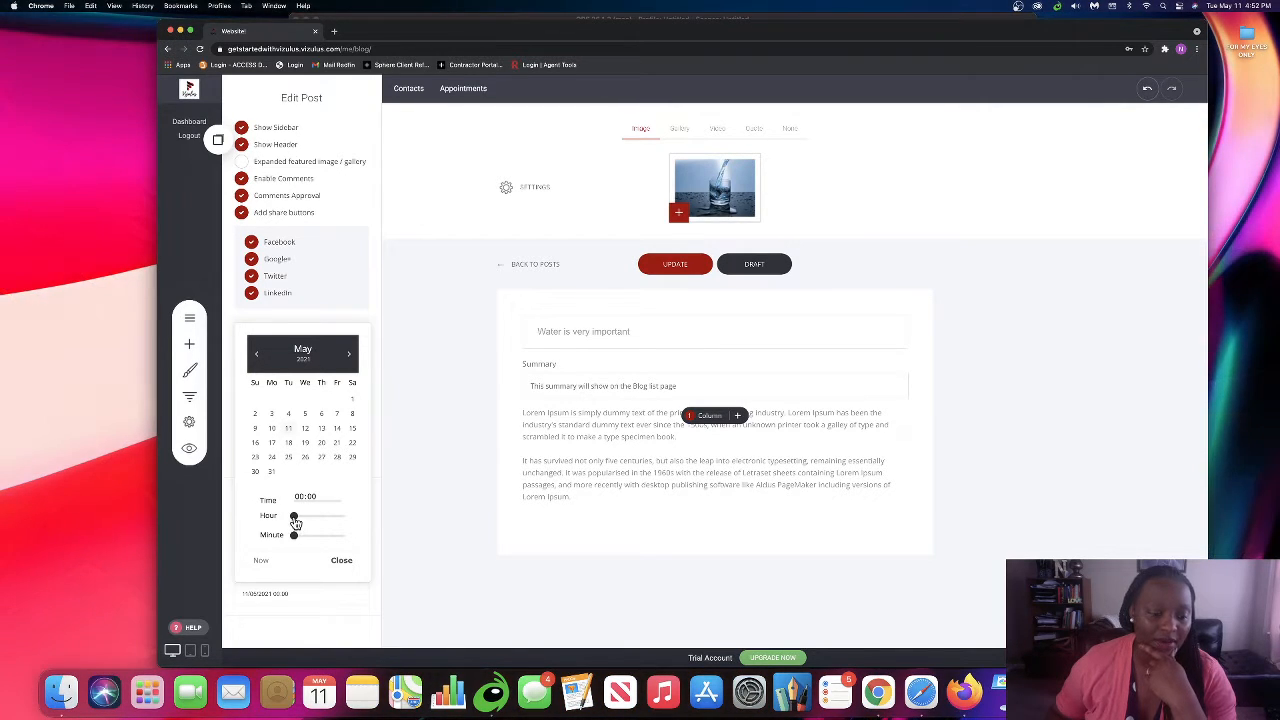
pyautogui.click(263, 566)
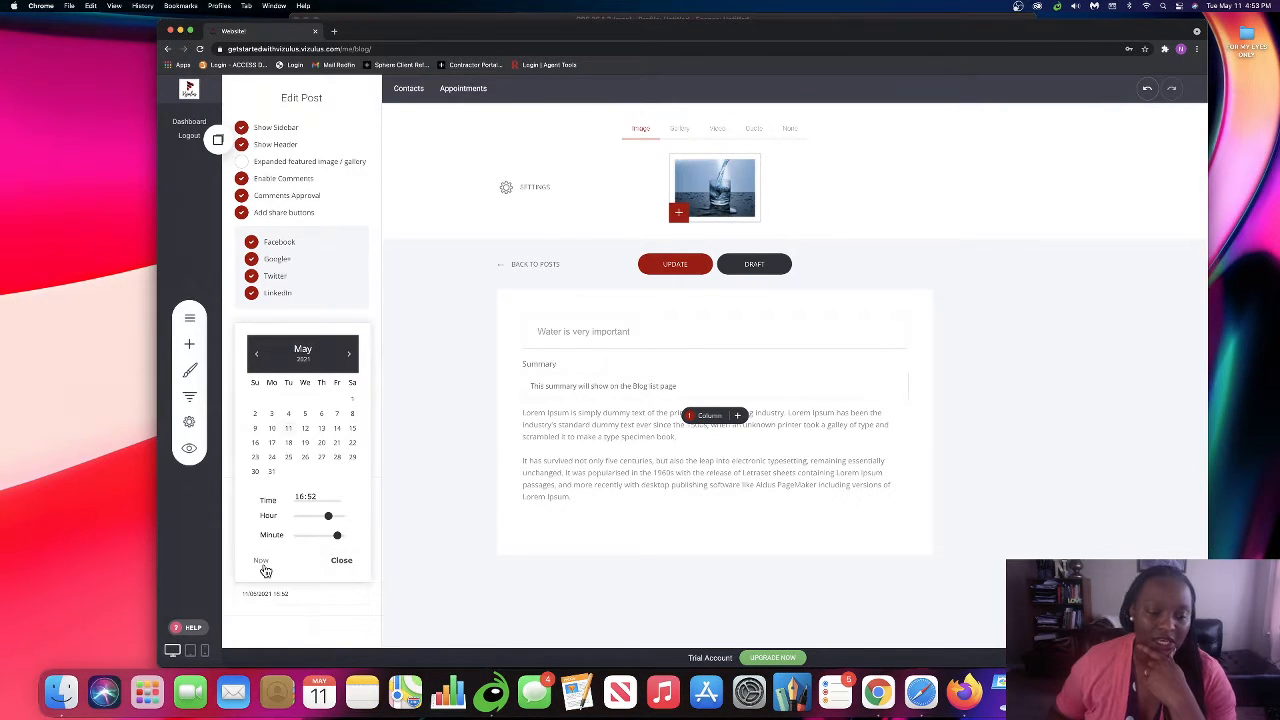
pyautogui.click(337, 567)
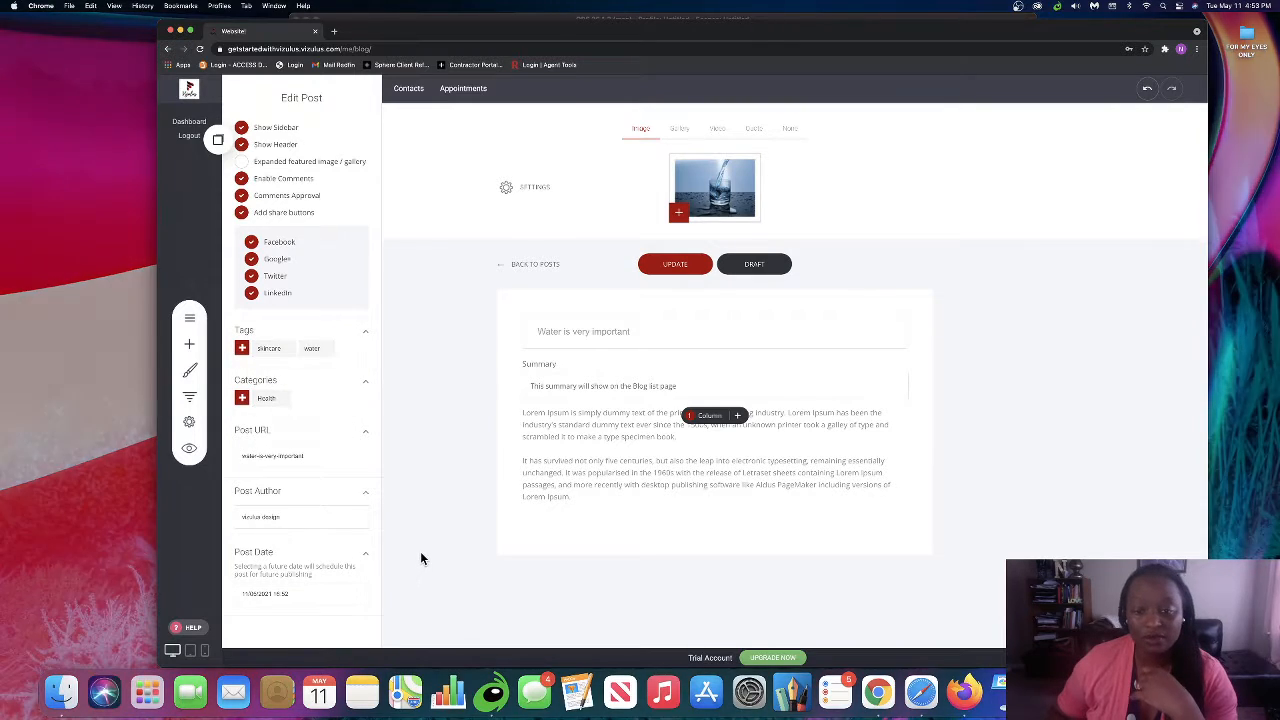
# Close the post settings, update the post and return to the list of blog posts
pyautogui.click(434, 296)
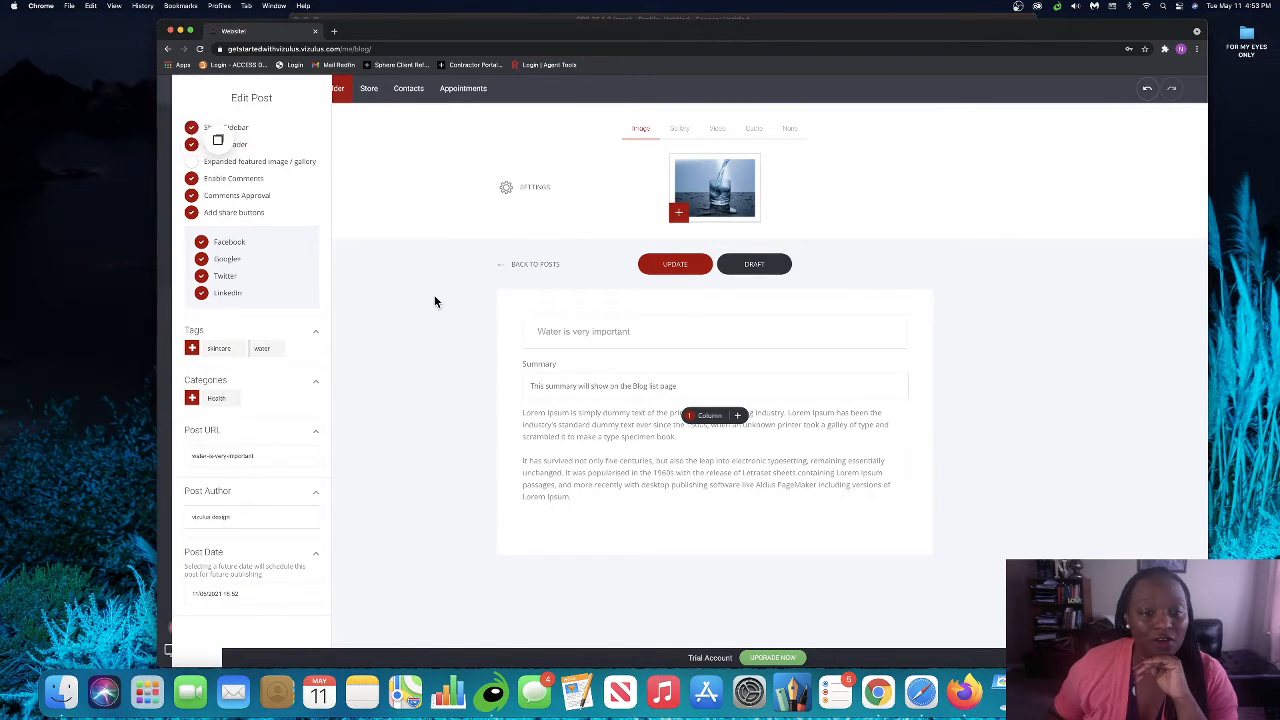
pyautogui.click(667, 266)
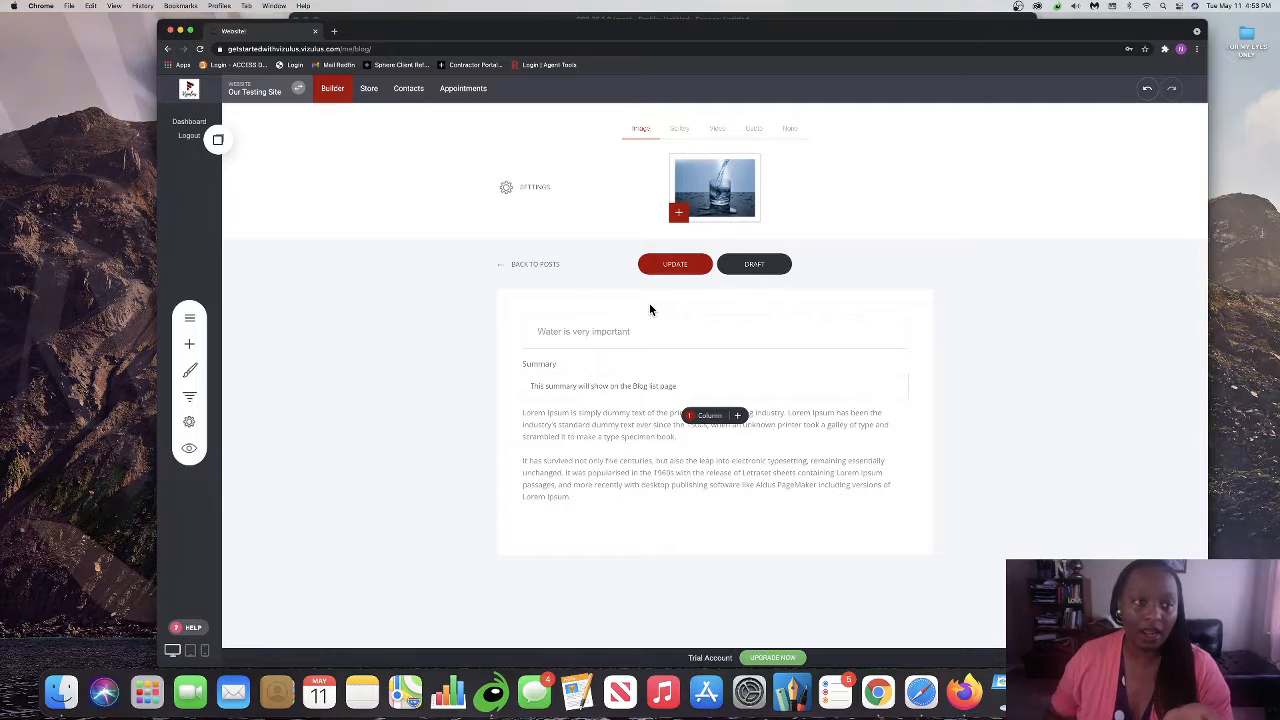
pyautogui.click(523, 268)
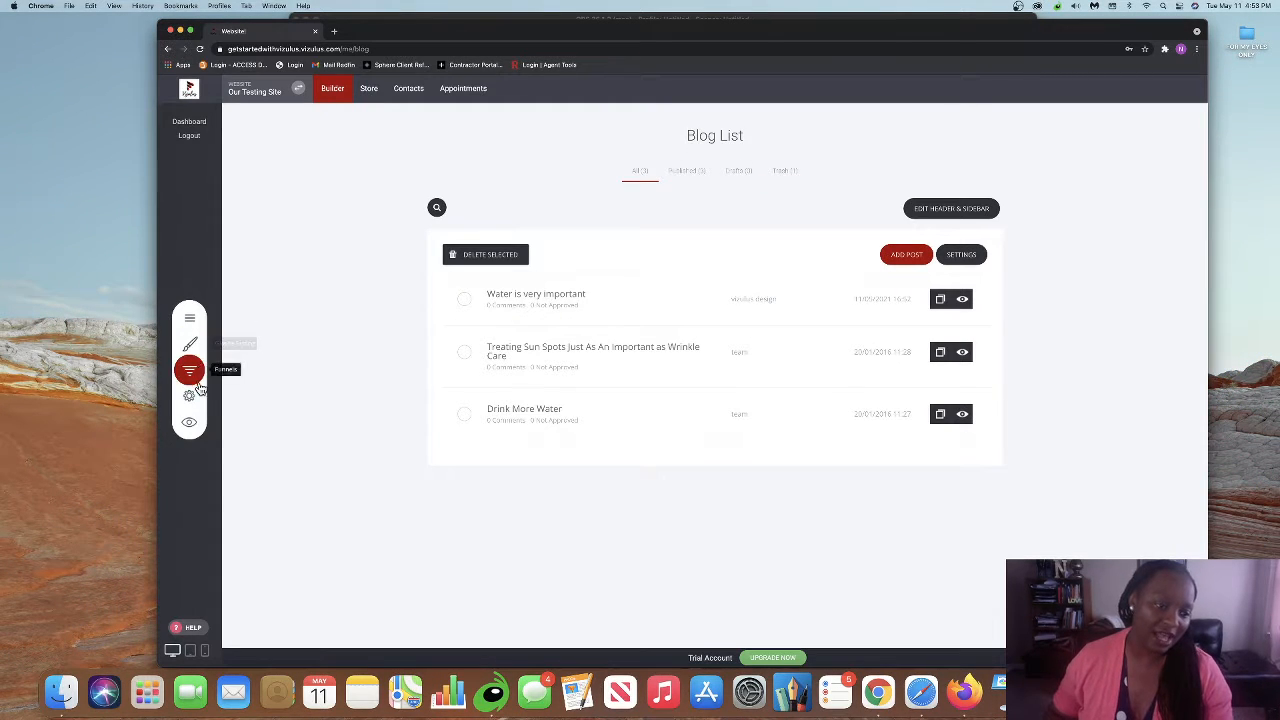
# Preview the blog page, open the full "Water is very important" post, and close the preview
pyautogui.click(198, 425)
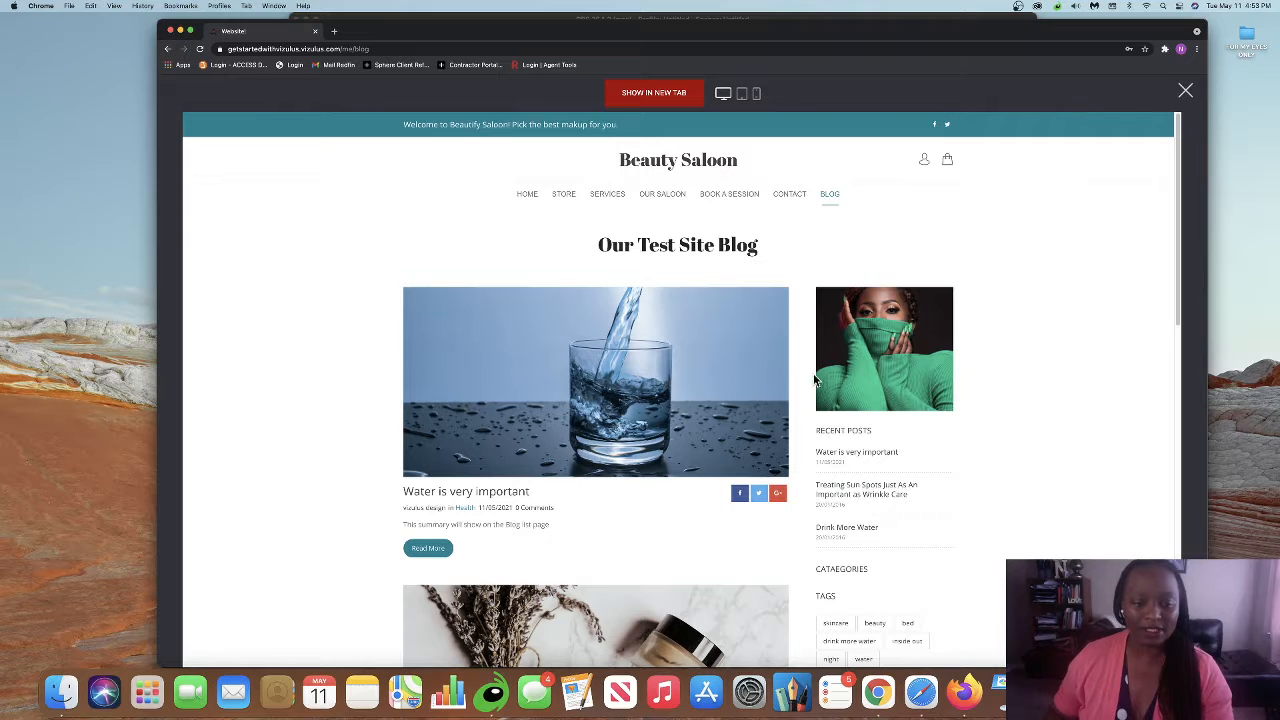
pyautogui.scroll(-1, 560, 400)
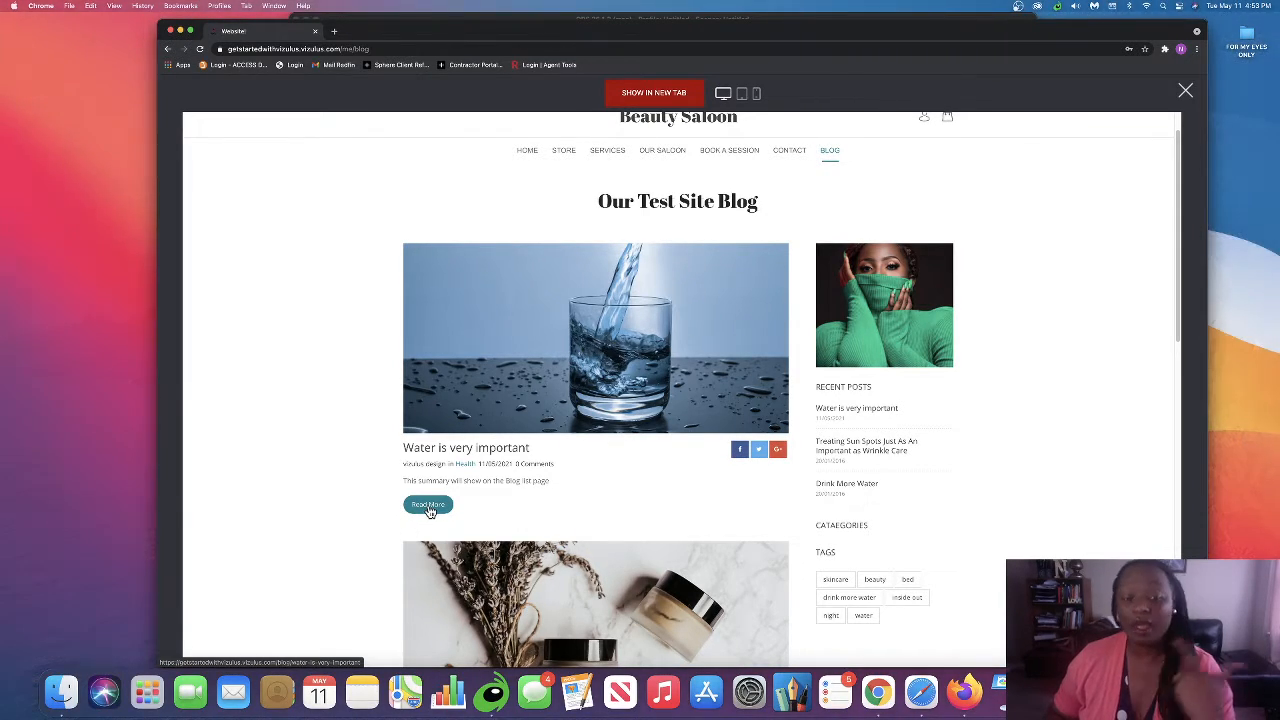
pyautogui.click(428, 505)
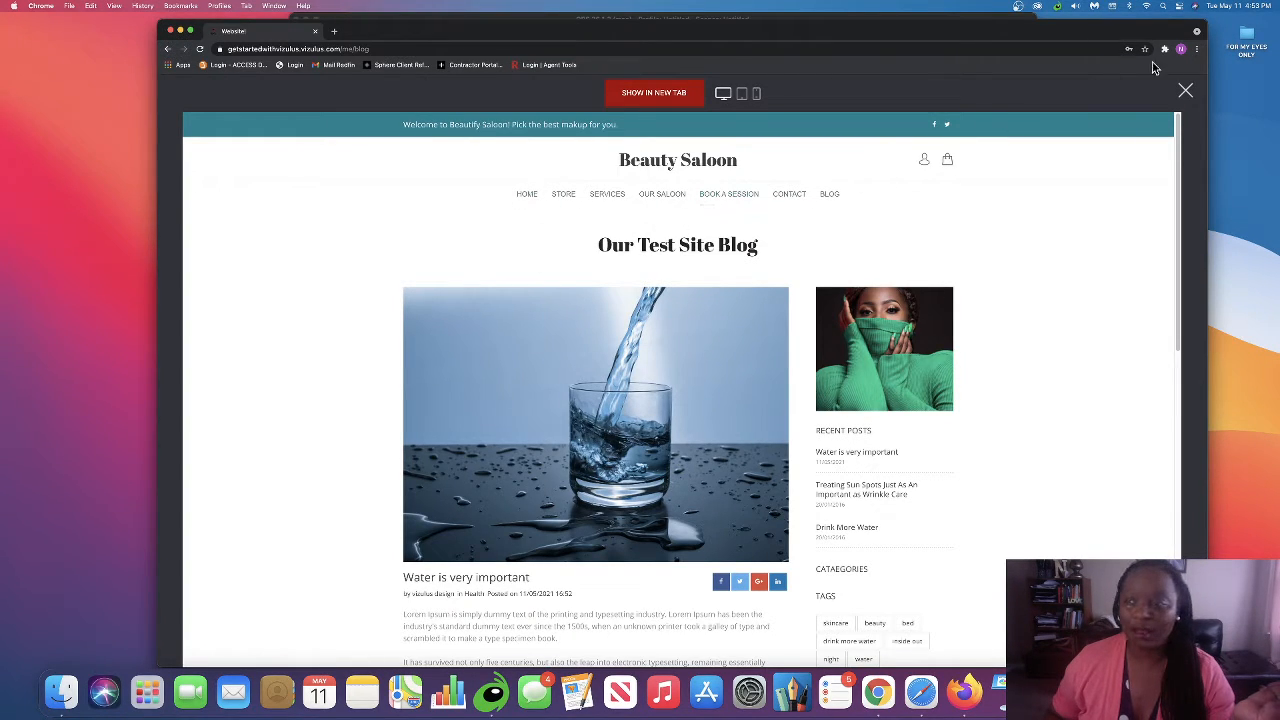
pyautogui.click(1185, 91)
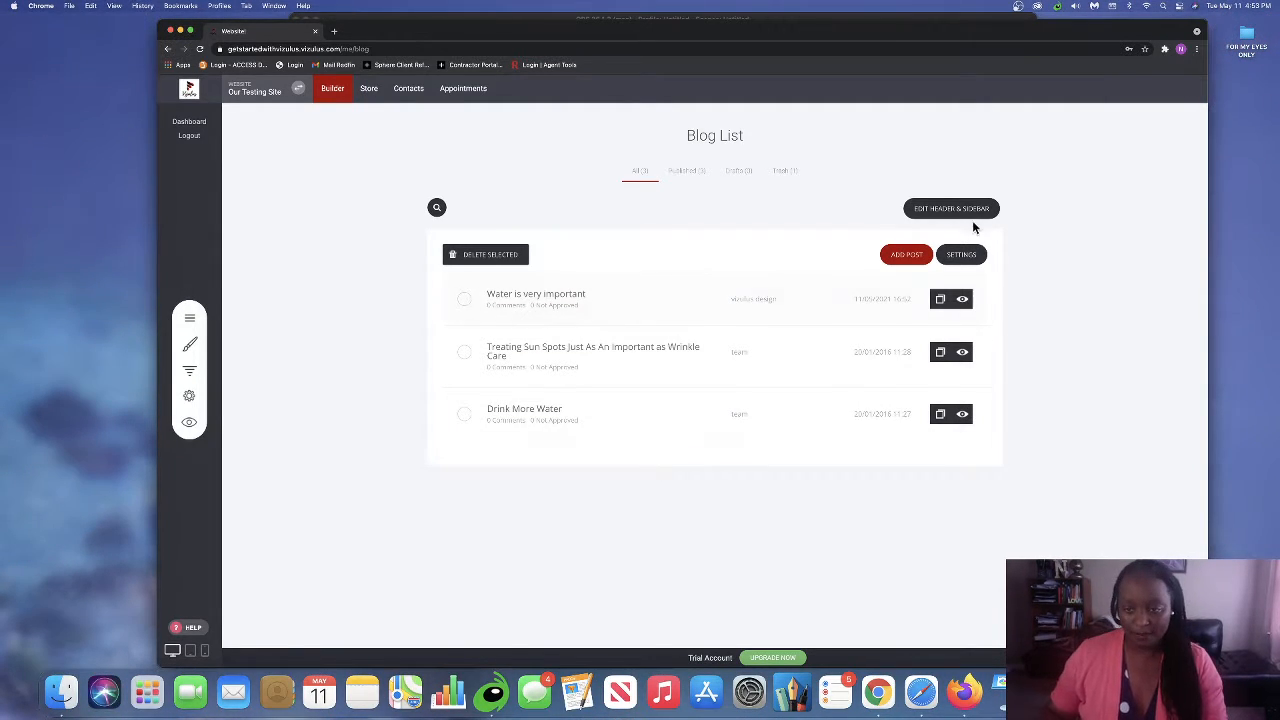
# Open the blog's header and sidebar for editing, then adjust the header's column spacing and narrow the title column
pyautogui.click(934, 210)
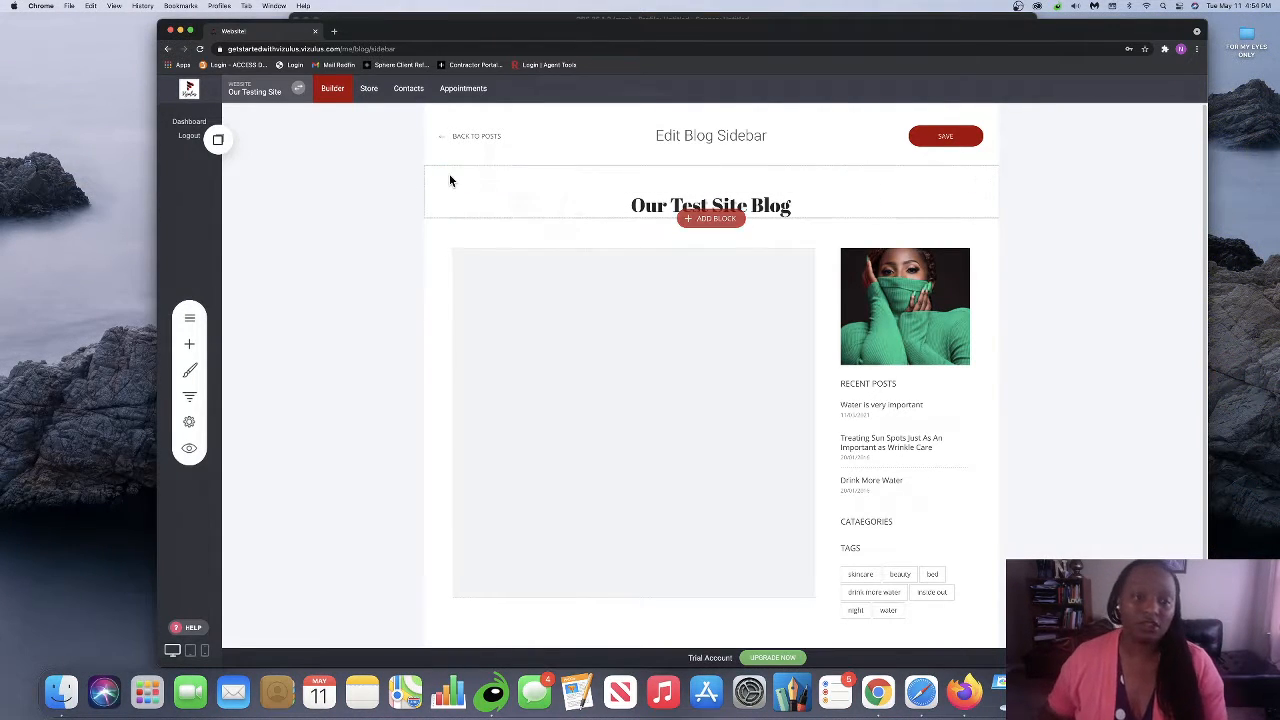
pyautogui.click(449, 175)
pyautogui.click(413, 233)
pyautogui.moveTo(451, 182)
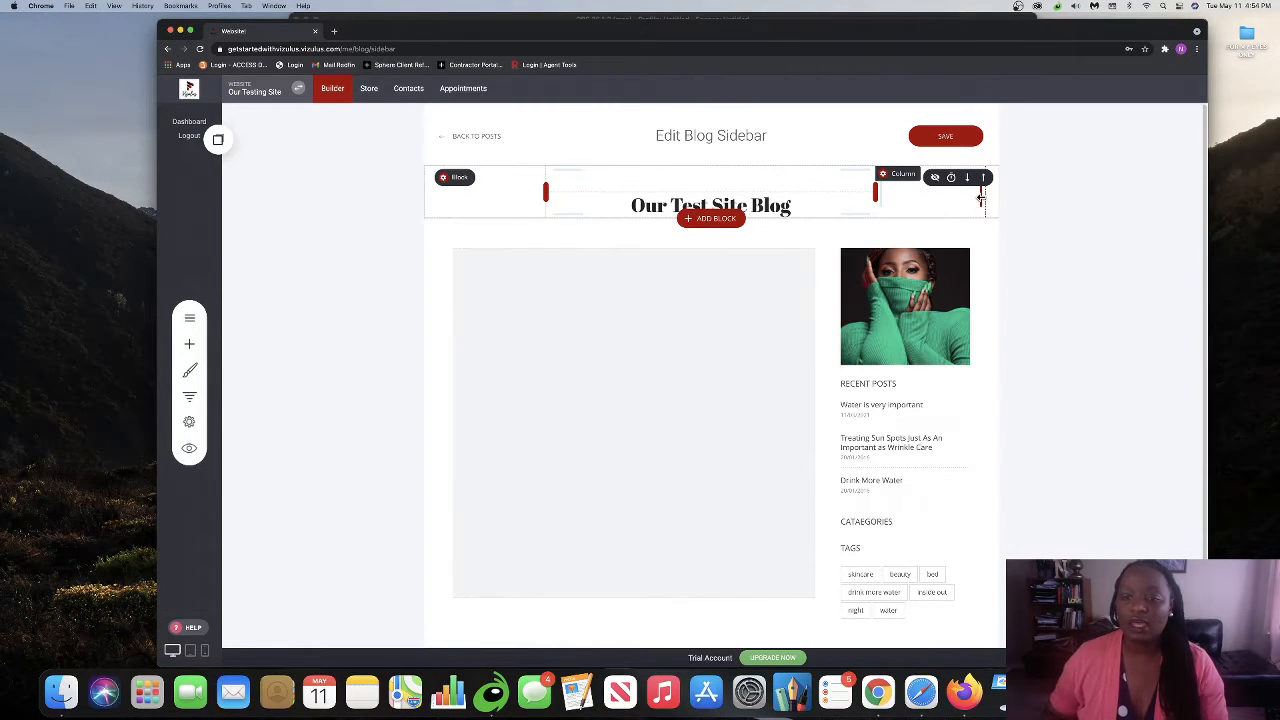
pyautogui.moveTo(981, 198); pyautogui.dragTo(971, 199)
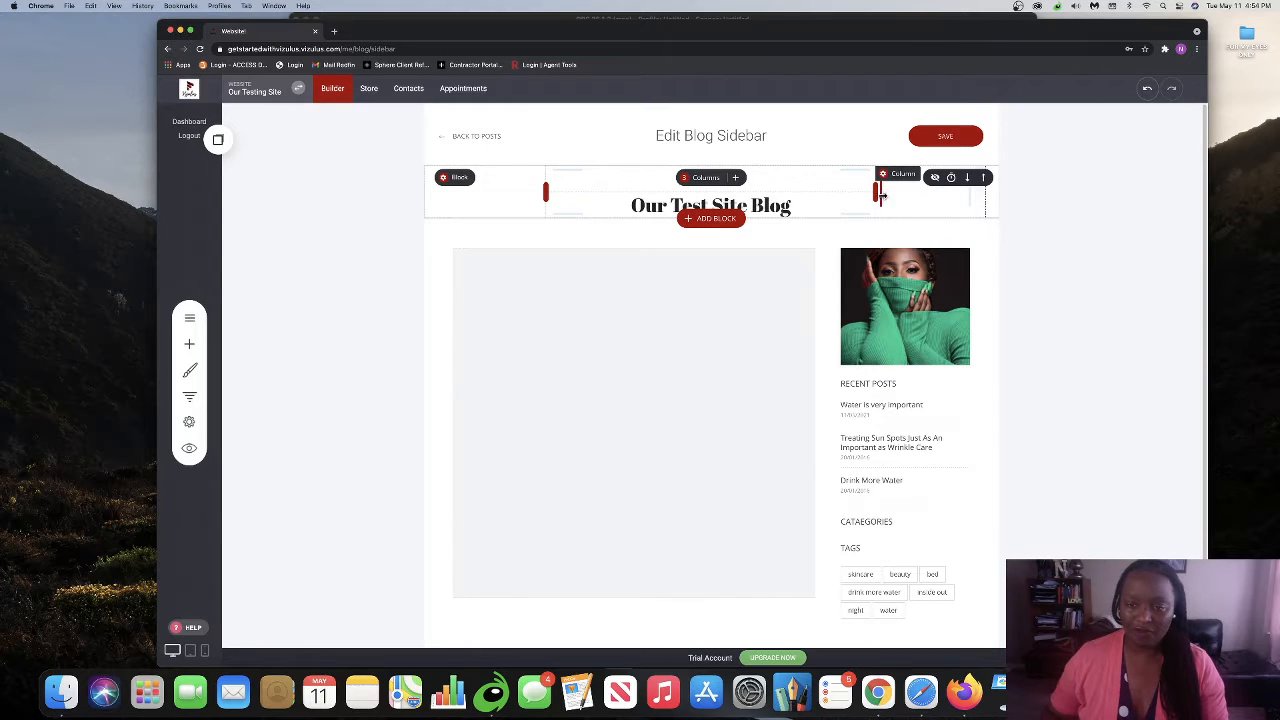
pyautogui.moveTo(881, 196); pyautogui.dragTo(895, 196)
pyautogui.moveTo(905, 195); pyautogui.dragTo(853, 197)
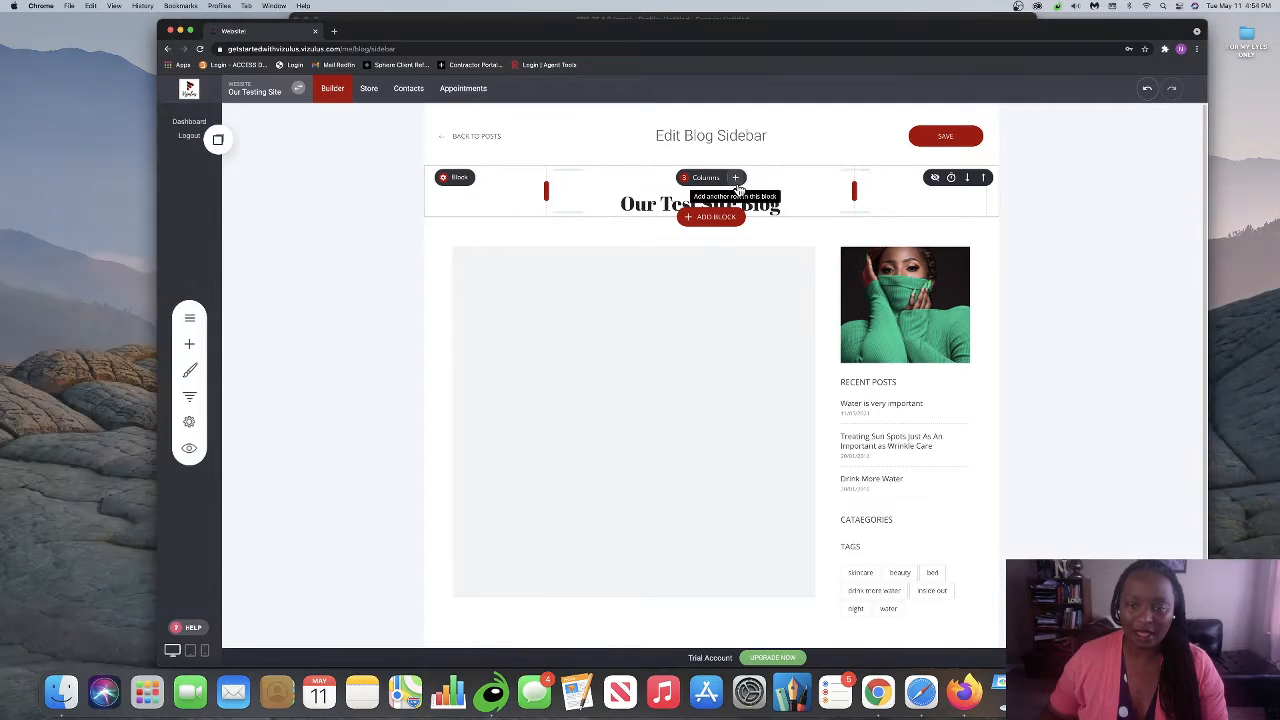
pyautogui.moveTo(612, 193)
pyautogui.mouseDown()
pyautogui.moveTo(611, 204)
pyautogui.moveTo(612, 193)
pyautogui.mouseUp()
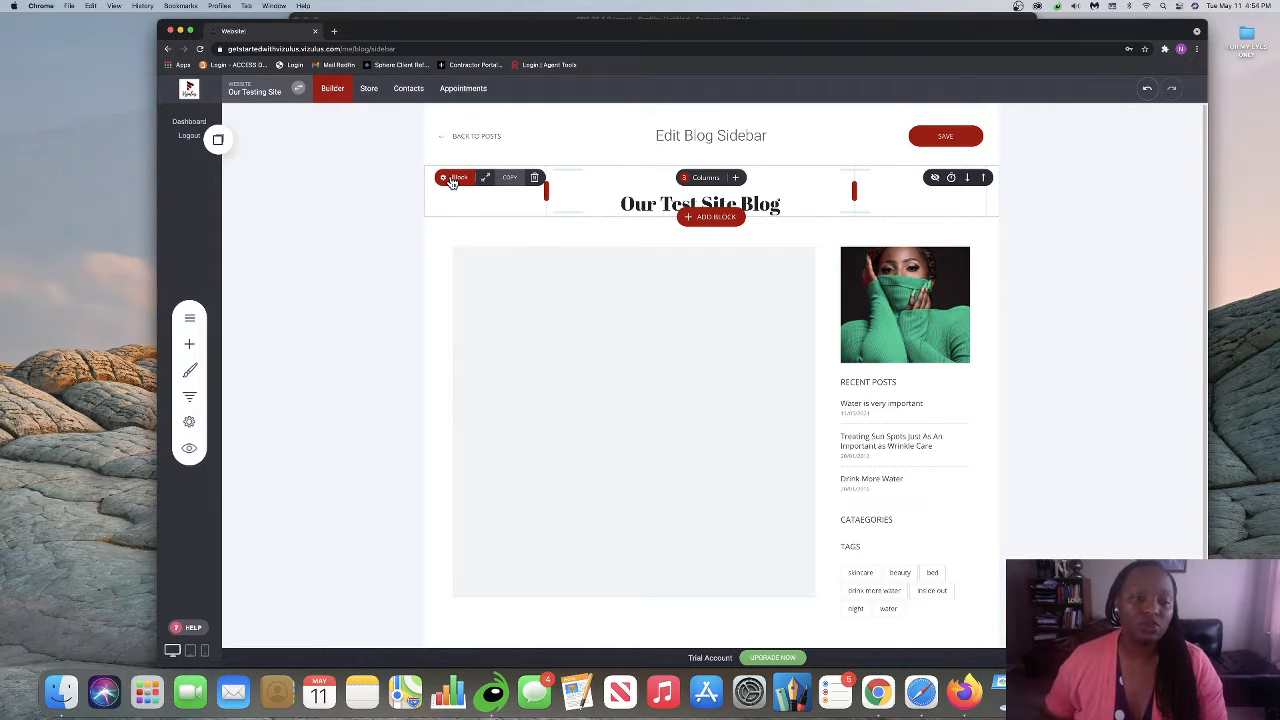
# Set the header block's background color to a bright blue
pyautogui.click(455, 178)
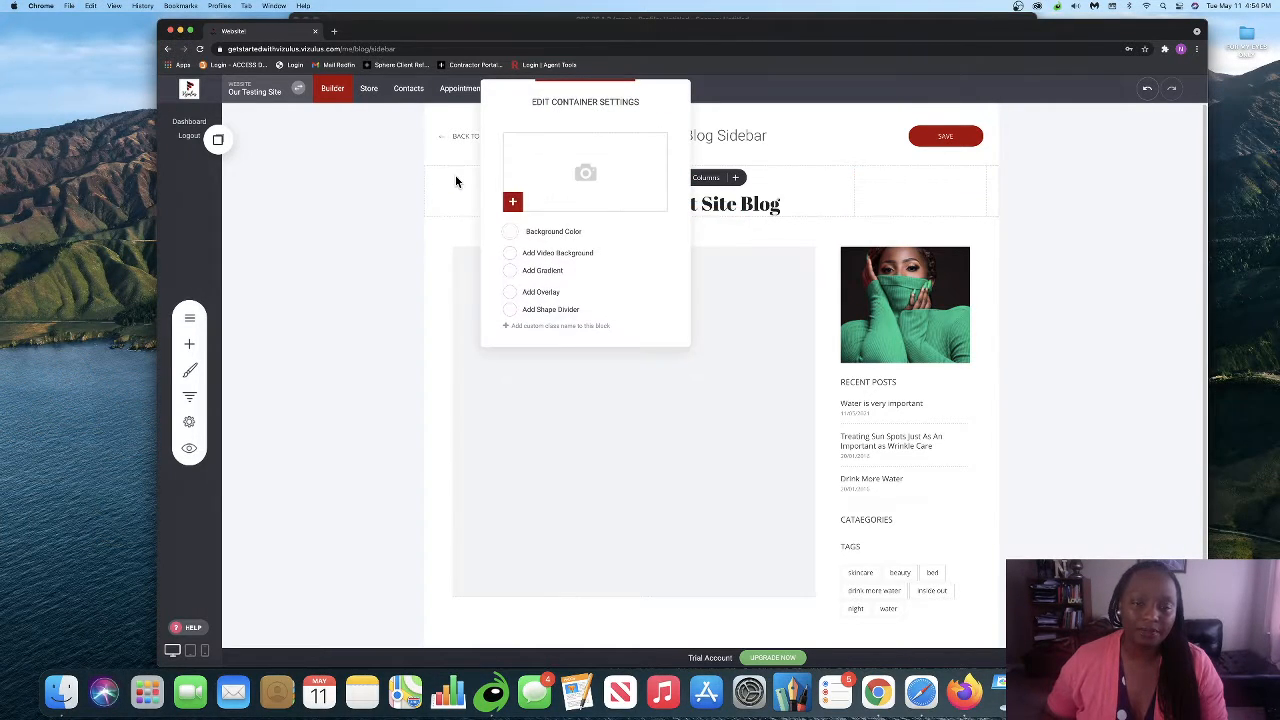
pyautogui.click(510, 231)
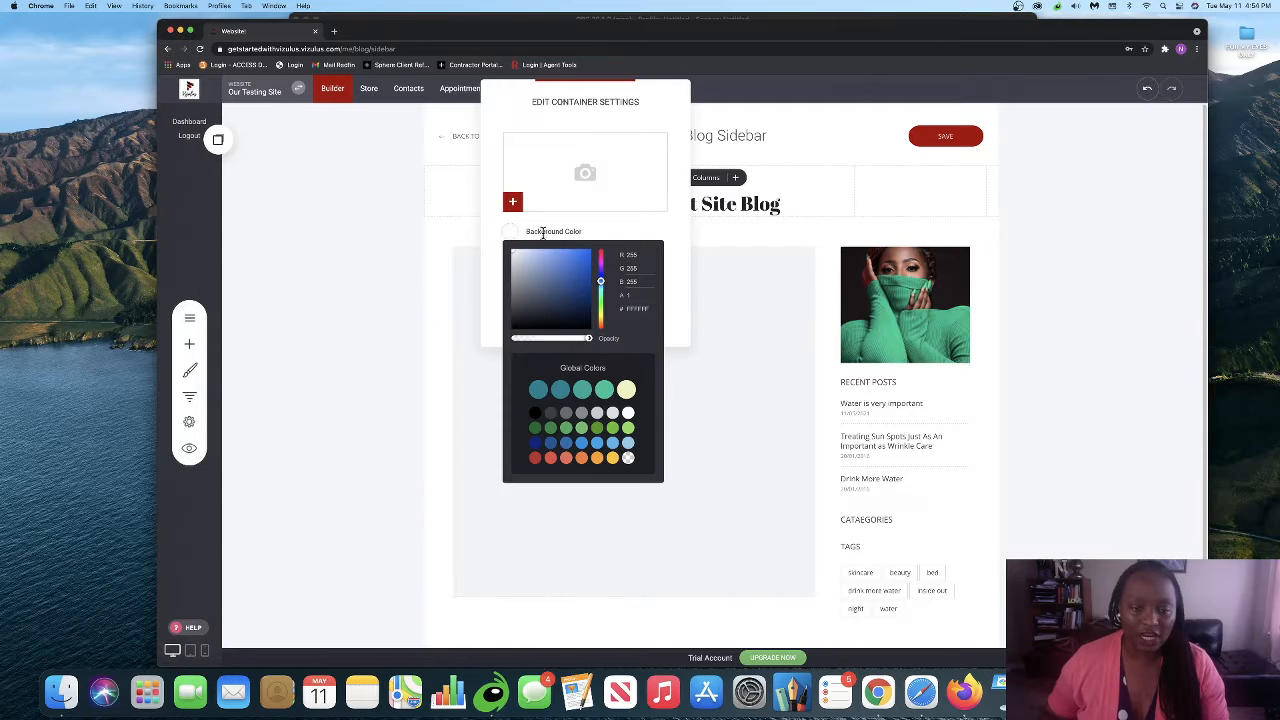
pyautogui.click(588, 255)
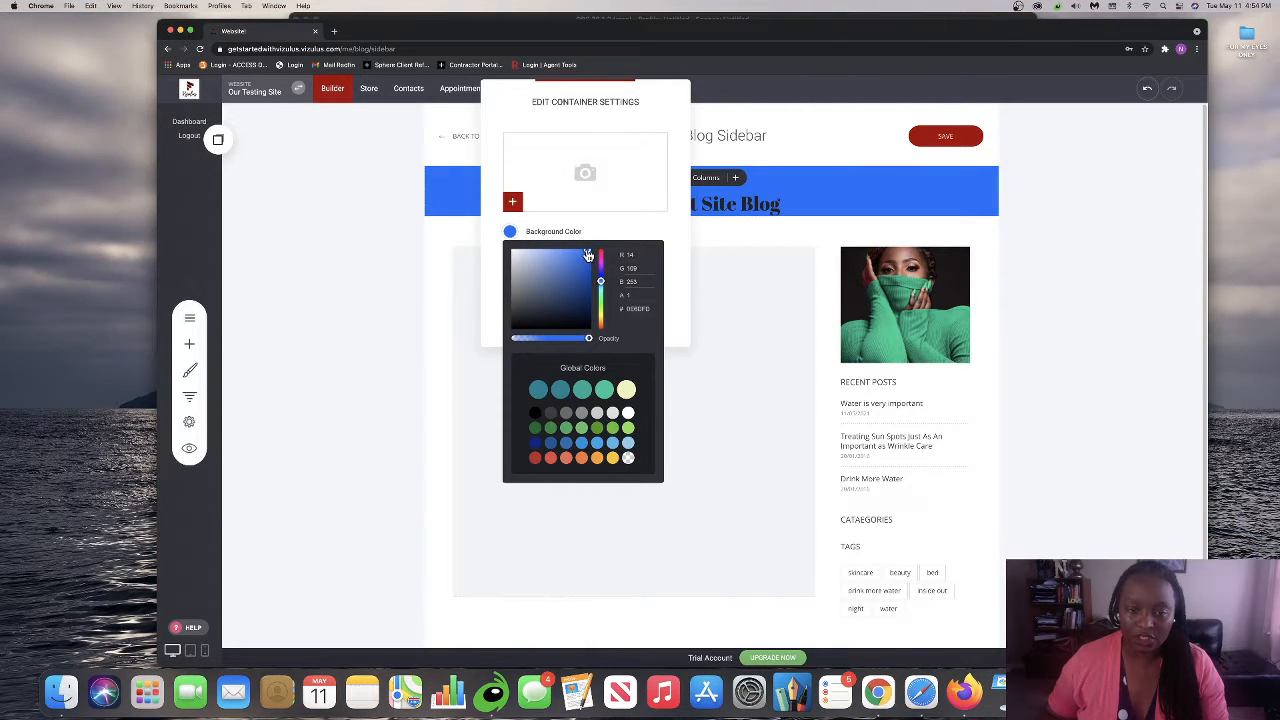
pyautogui.moveTo(588, 255); pyautogui.dragTo(620, 255)
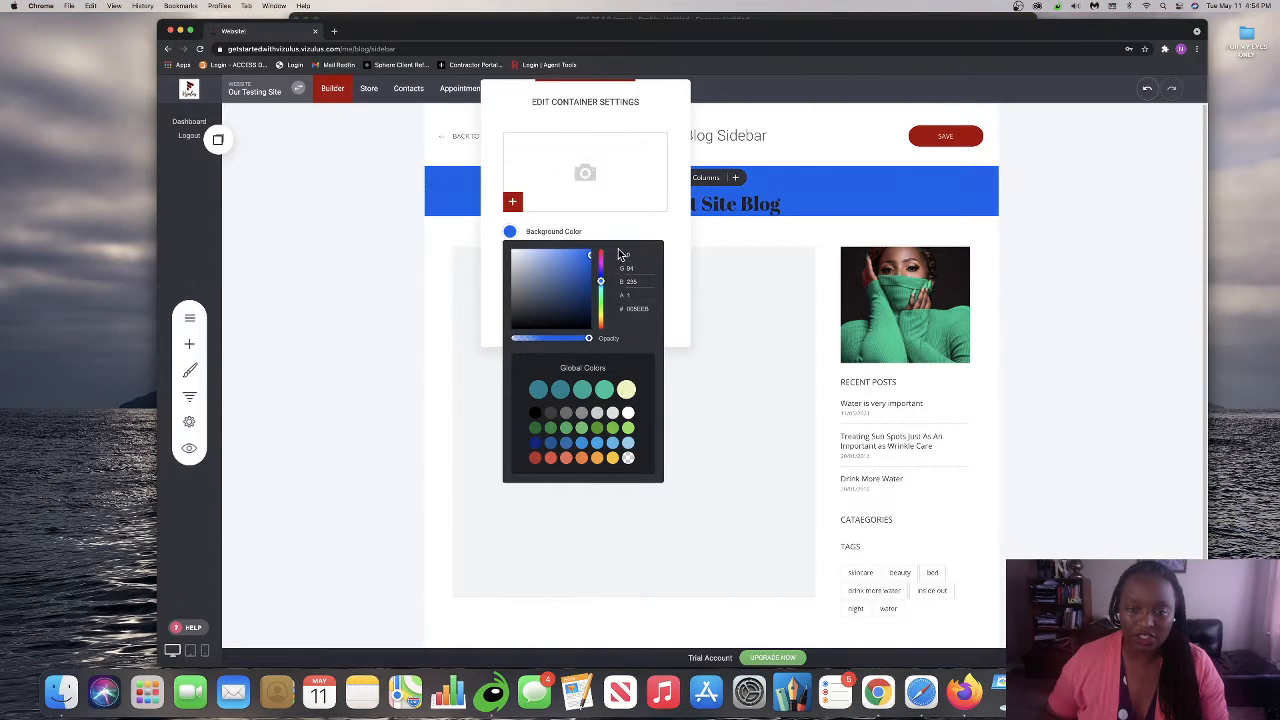
pyautogui.click(797, 229)
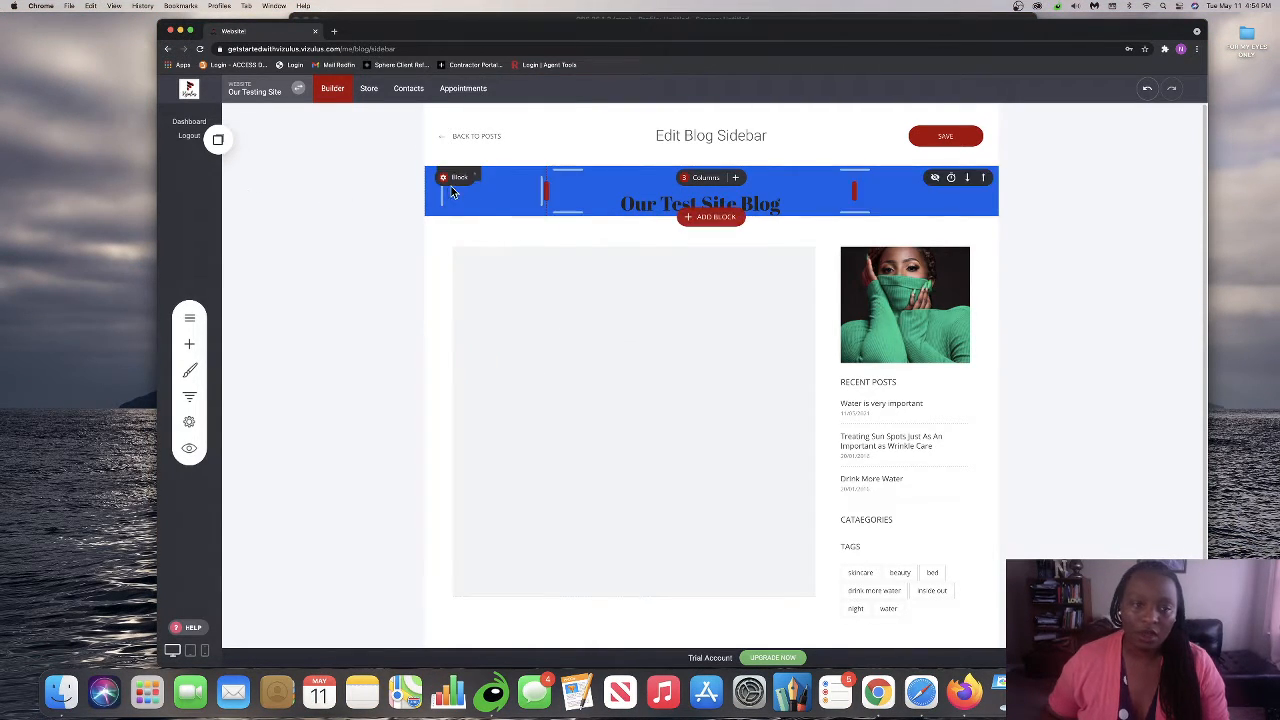
# Reset the header block's background color to transparent
pyautogui.click(485, 177)
pyautogui.click(510, 233)
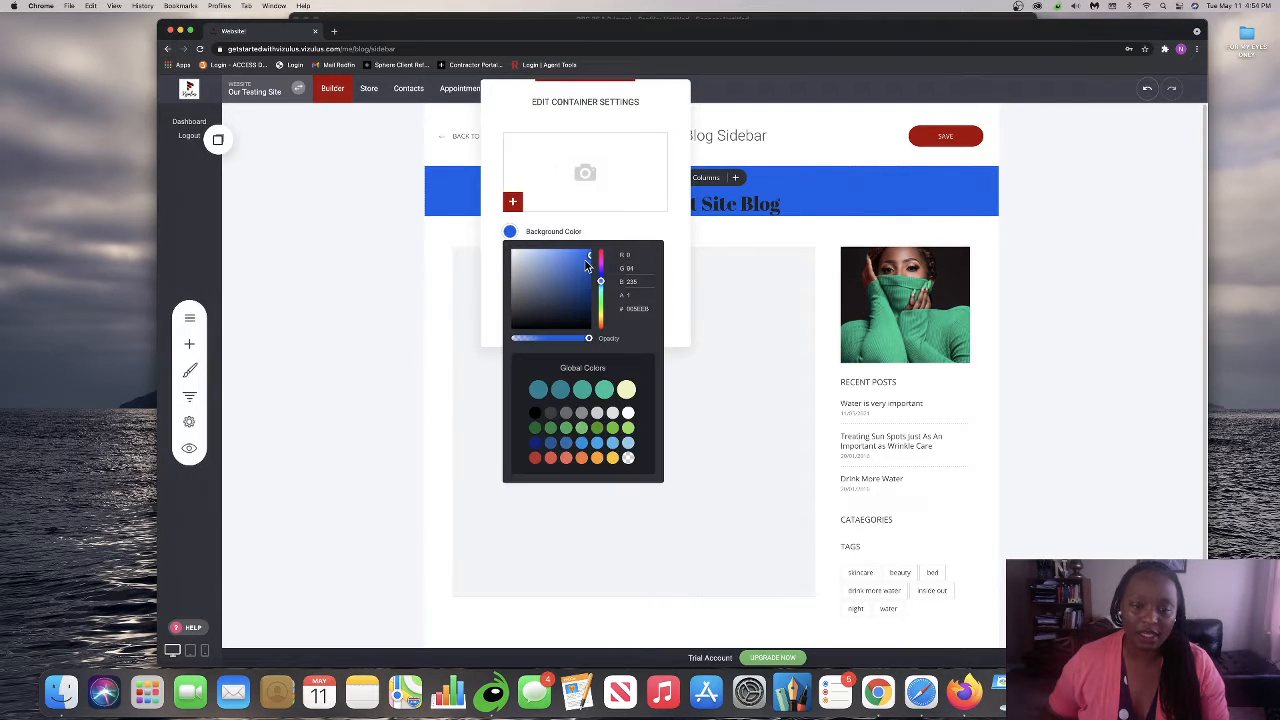
pyautogui.click(629, 462)
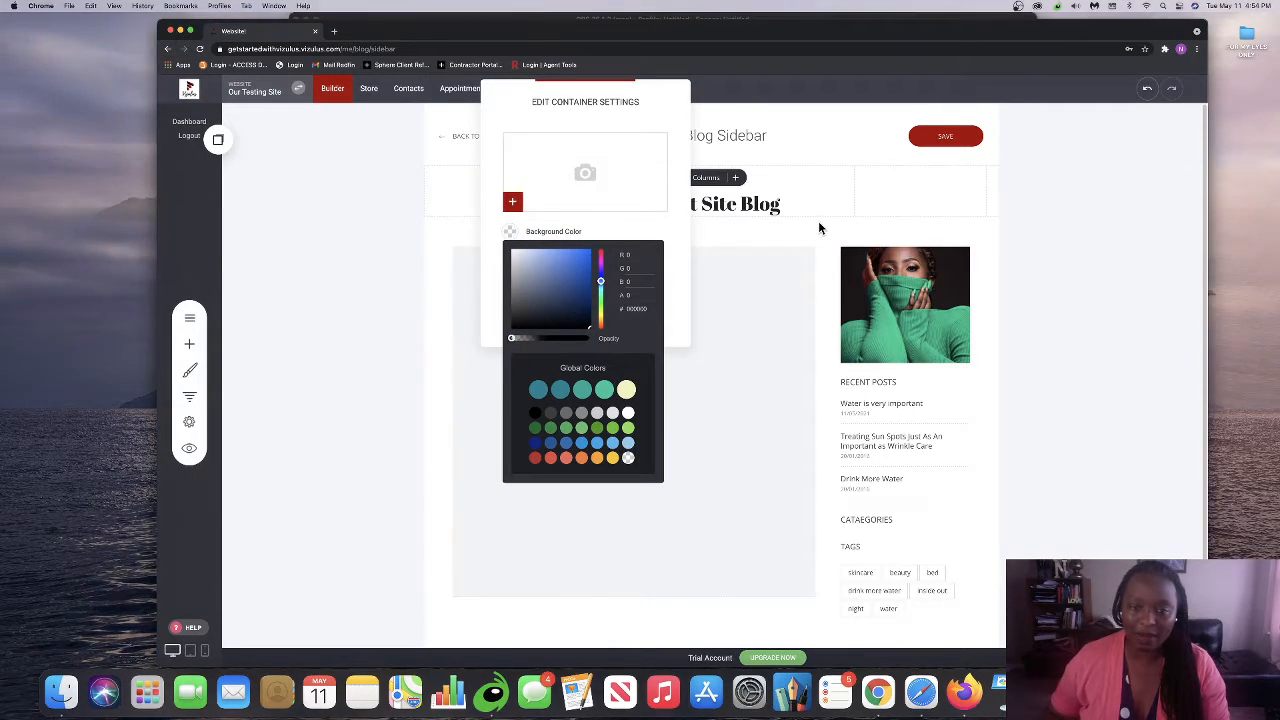
pyautogui.click(580, 226)
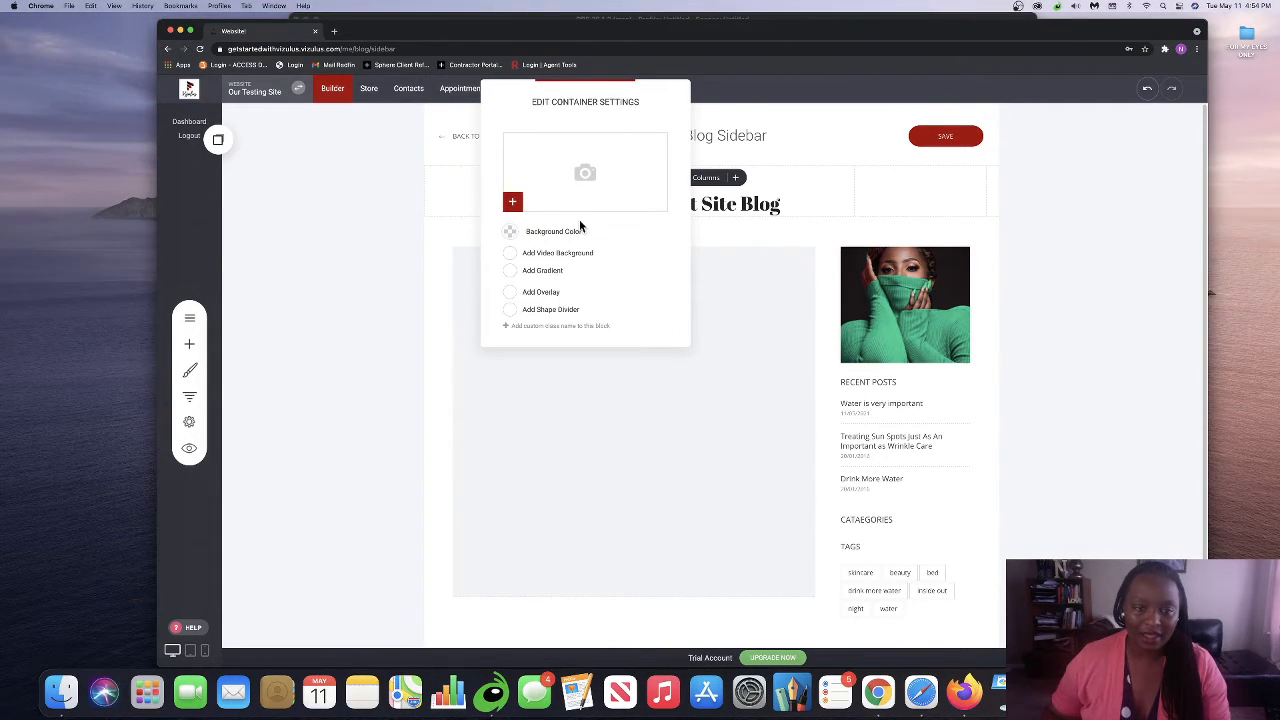
# Try a video background and a gradient on the header block, turning each one off again
pyautogui.click(511, 254)
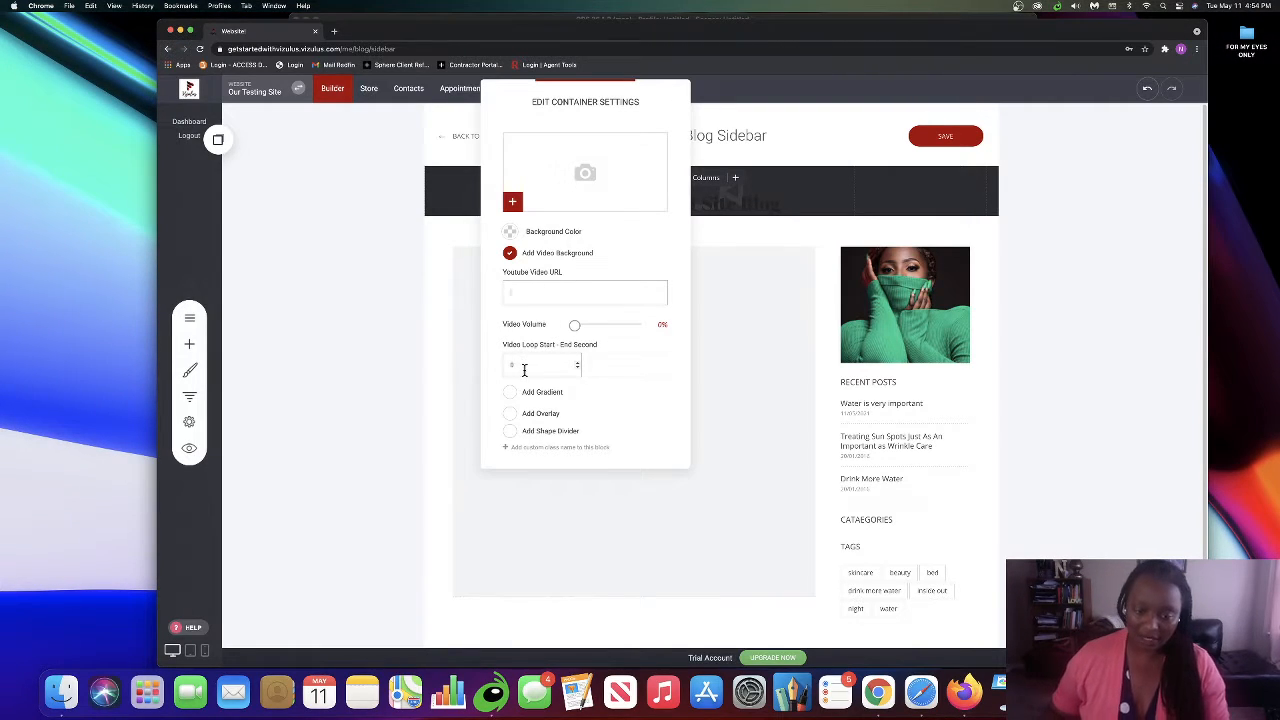
pyautogui.click(602, 364)
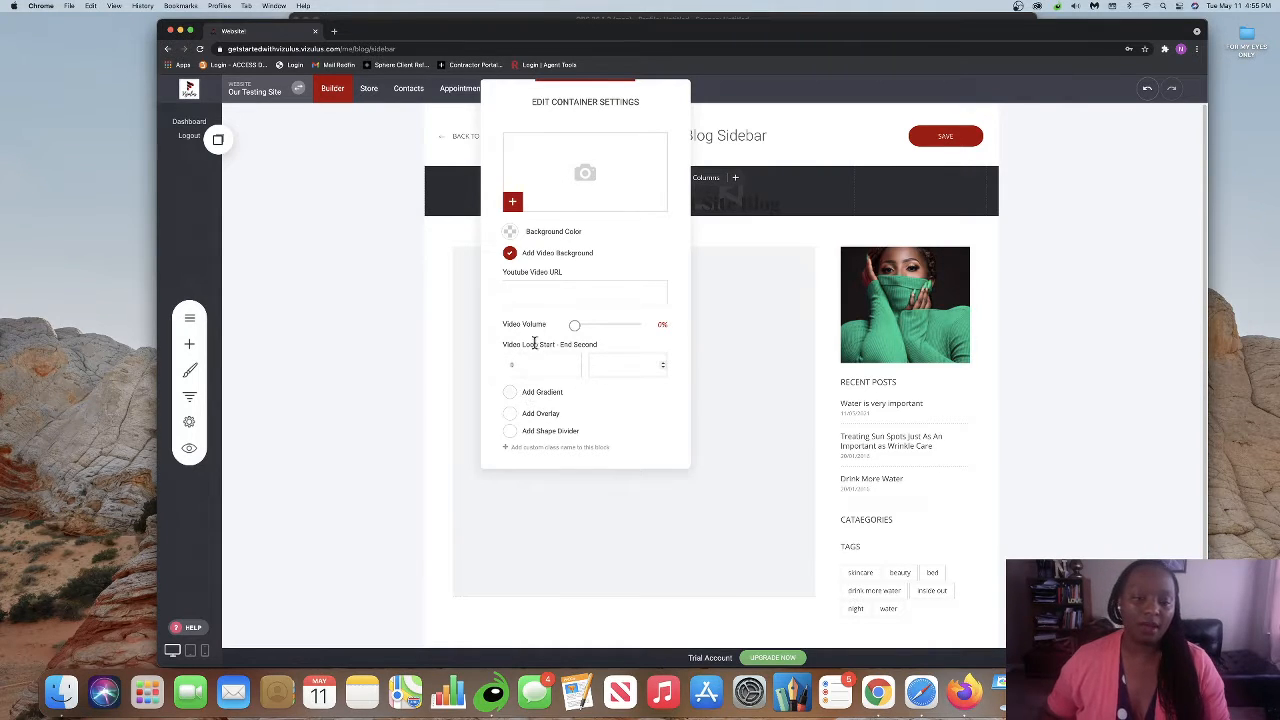
pyautogui.click(510, 254)
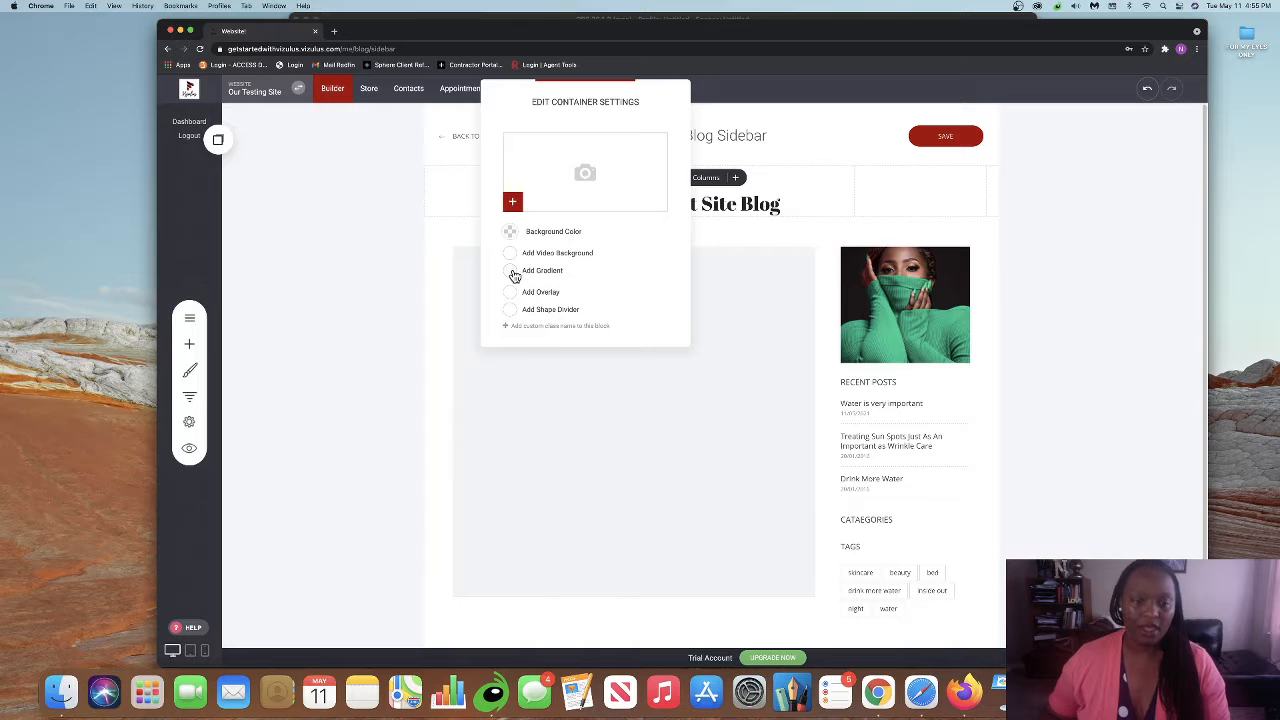
pyautogui.click(511, 271)
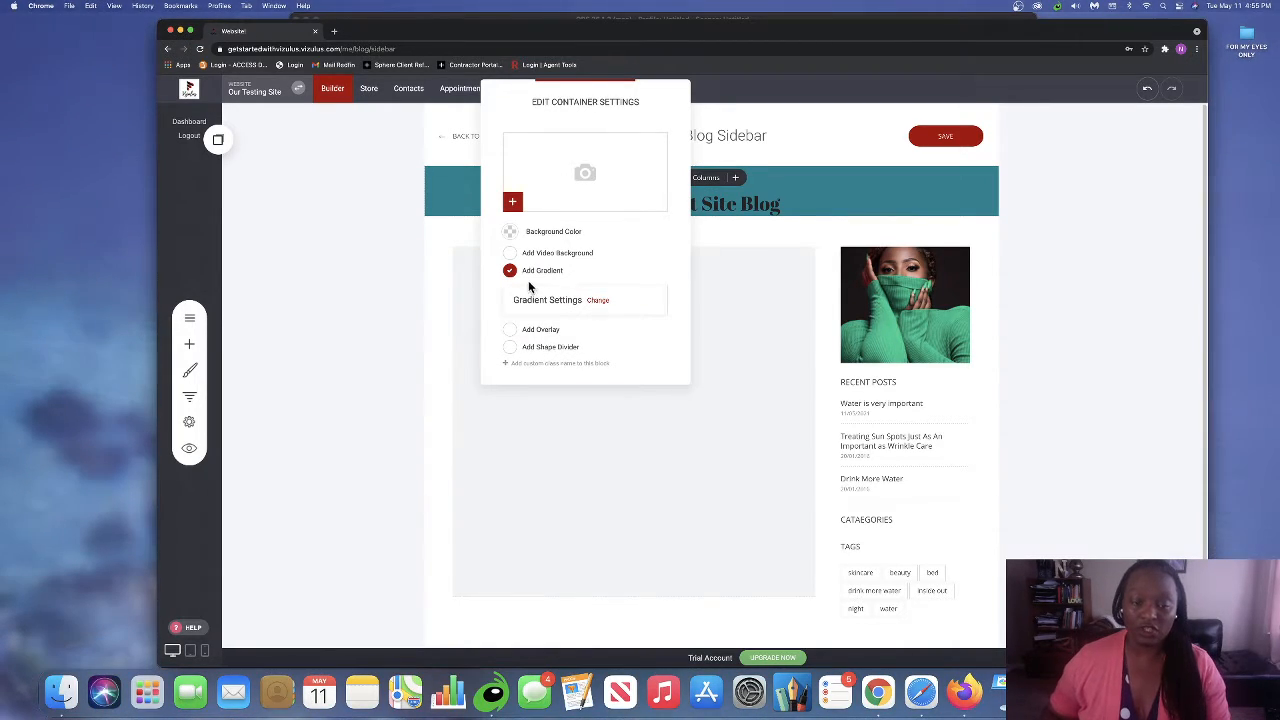
pyautogui.click(511, 274)
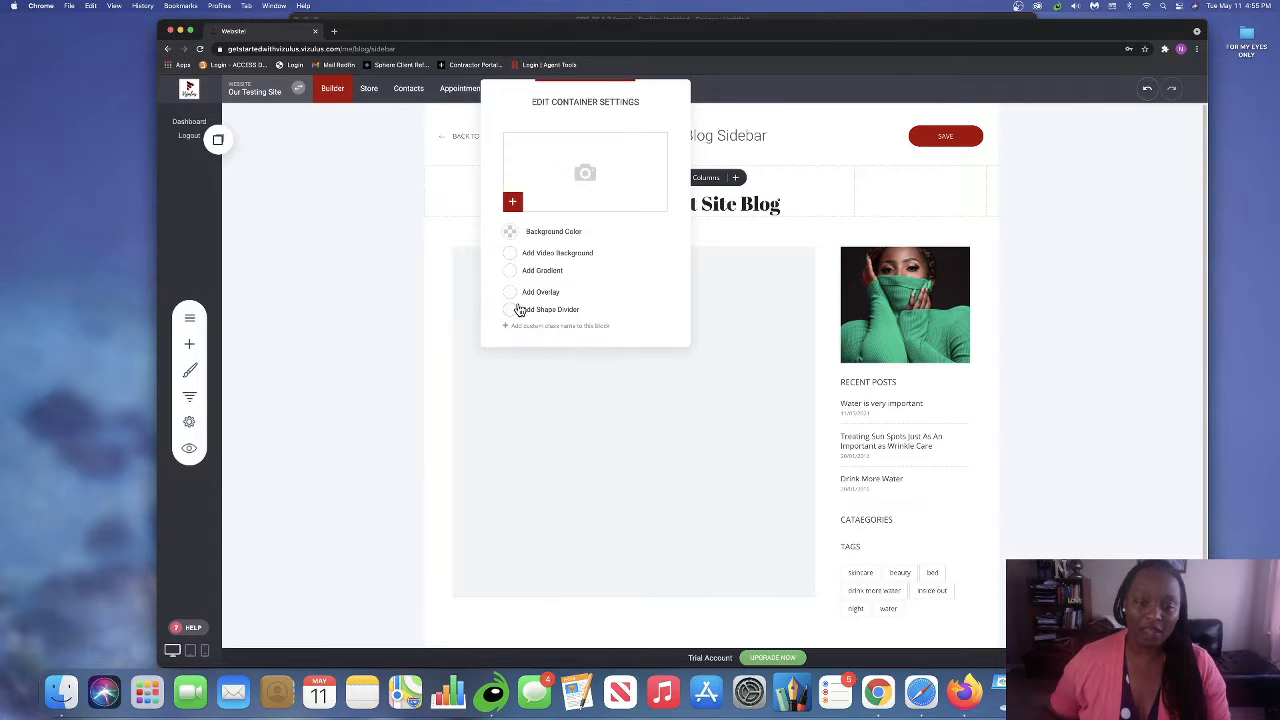
# Add a bright blue 0066FF overlay to the header block and raise the overlay's opacity
pyautogui.click(511, 293)
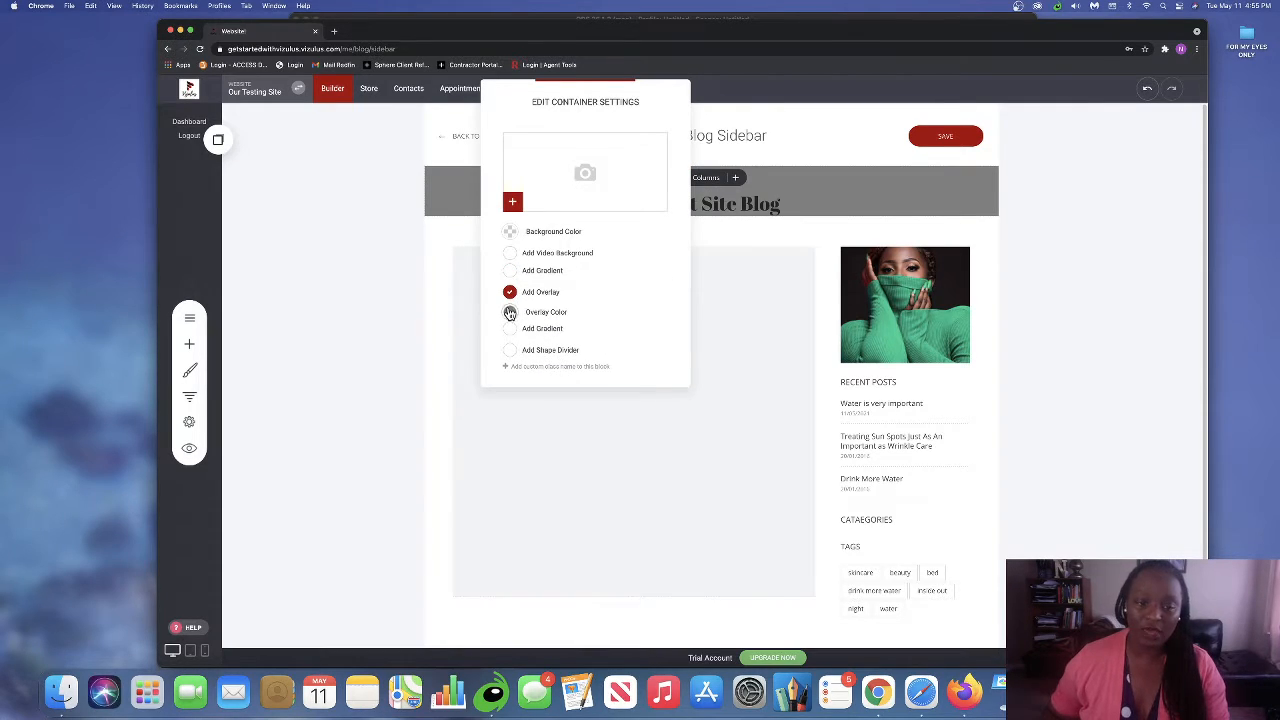
pyautogui.click(511, 312)
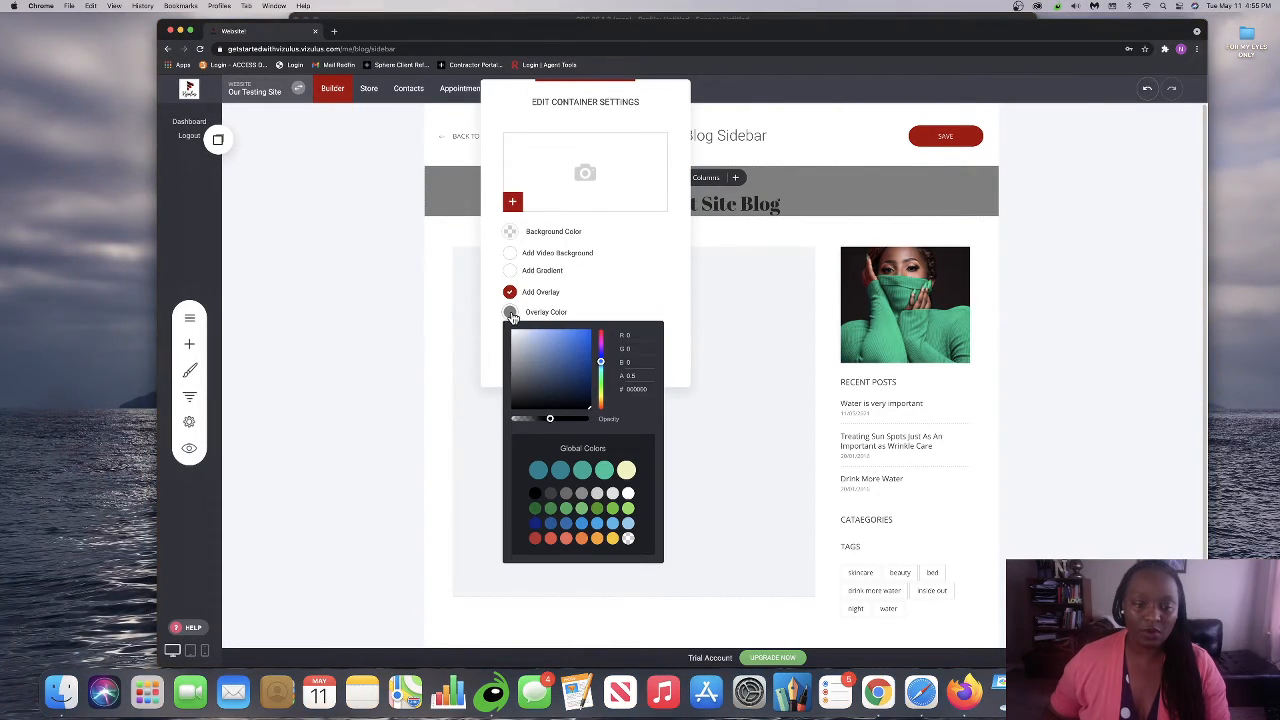
pyautogui.click(590, 339)
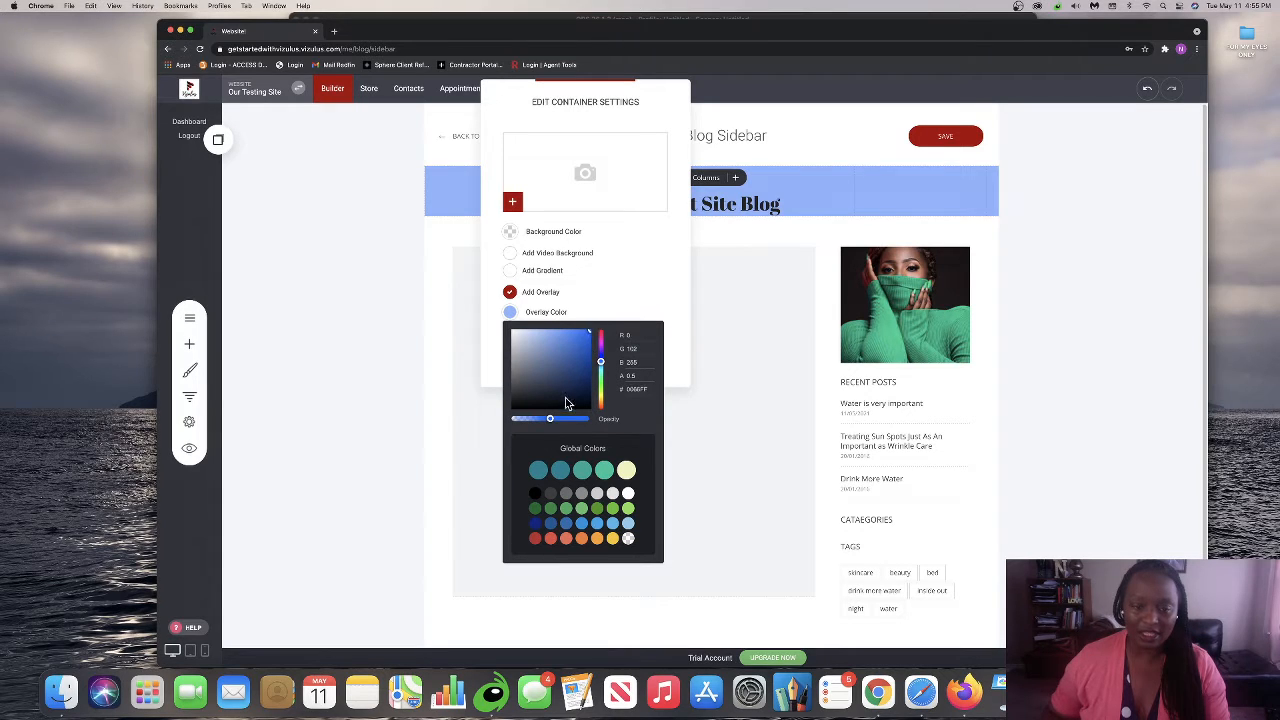
pyautogui.moveTo(553, 425)
pyautogui.mouseDown()
pyautogui.moveTo(526, 420)
pyautogui.moveTo(592, 421)
pyautogui.moveTo(540, 421)
pyautogui.moveTo(577, 421)
pyautogui.mouseUp()
pyautogui.click(610, 300)
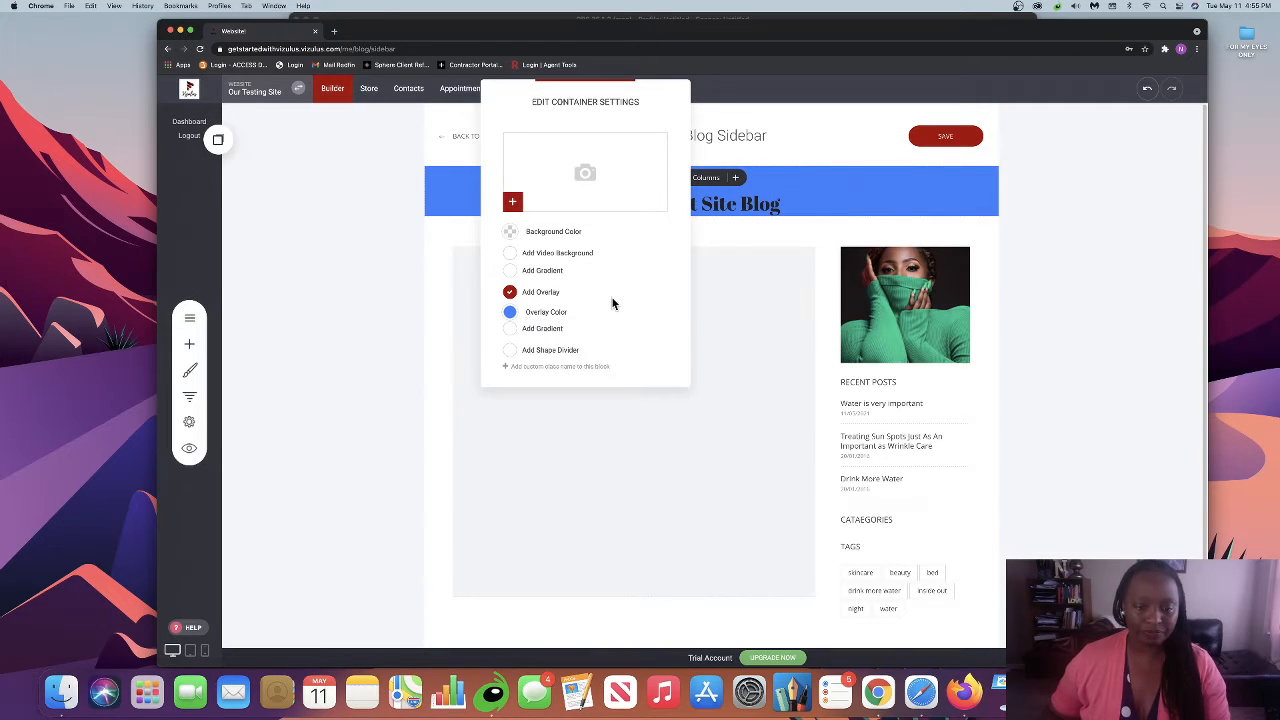
# Add a Curve with opacity shape divider to the header block and increase the spacing above and below the title
pyautogui.click(510, 350)
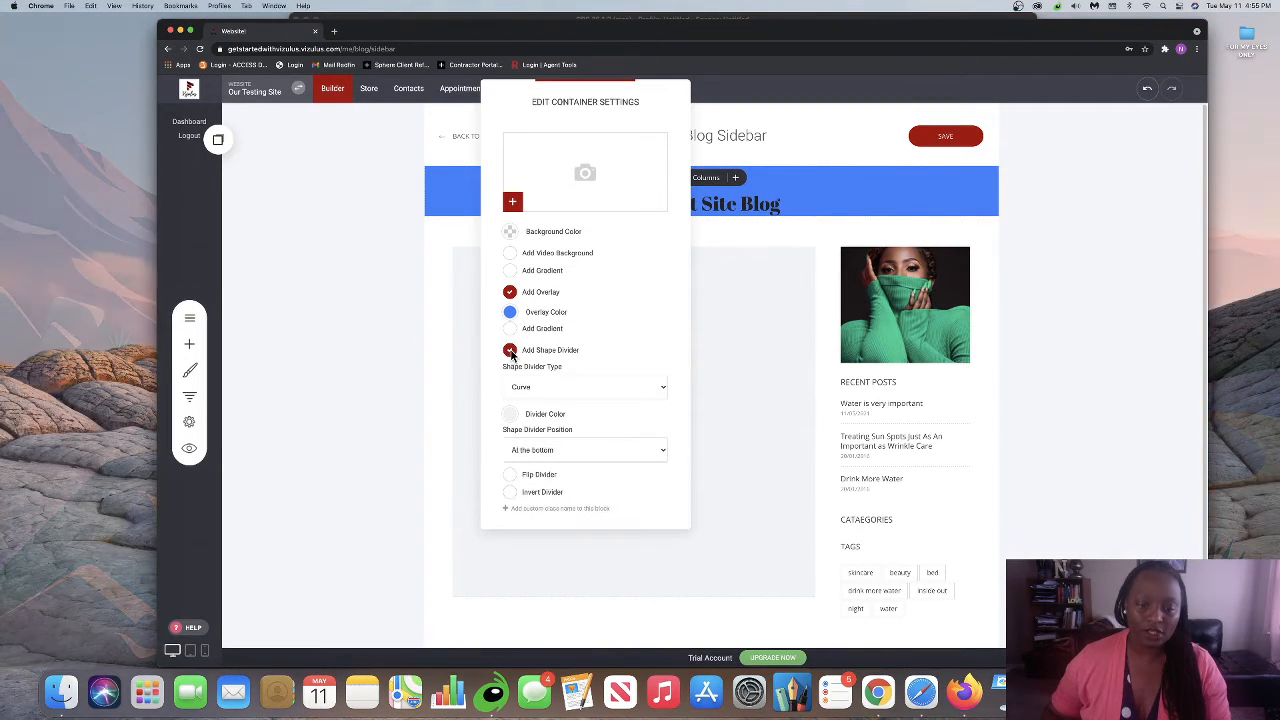
pyautogui.click(581, 389)
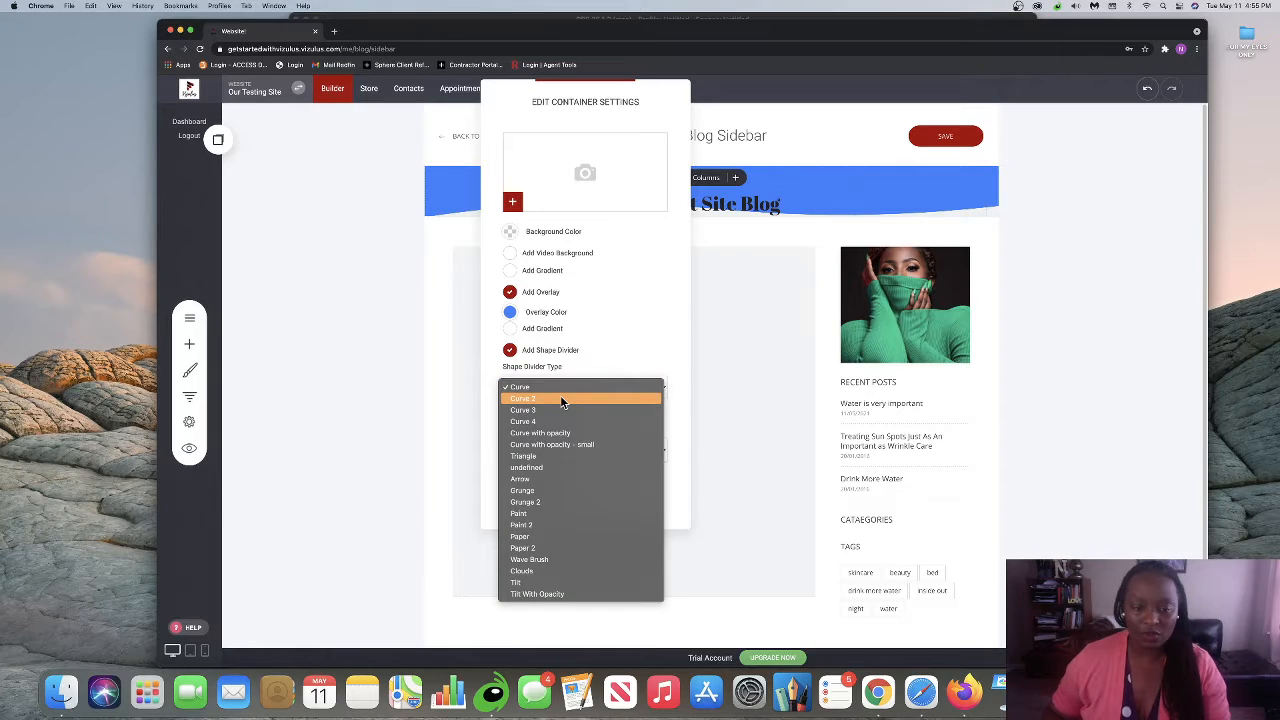
pyautogui.click(562, 401)
pyautogui.click(563, 391)
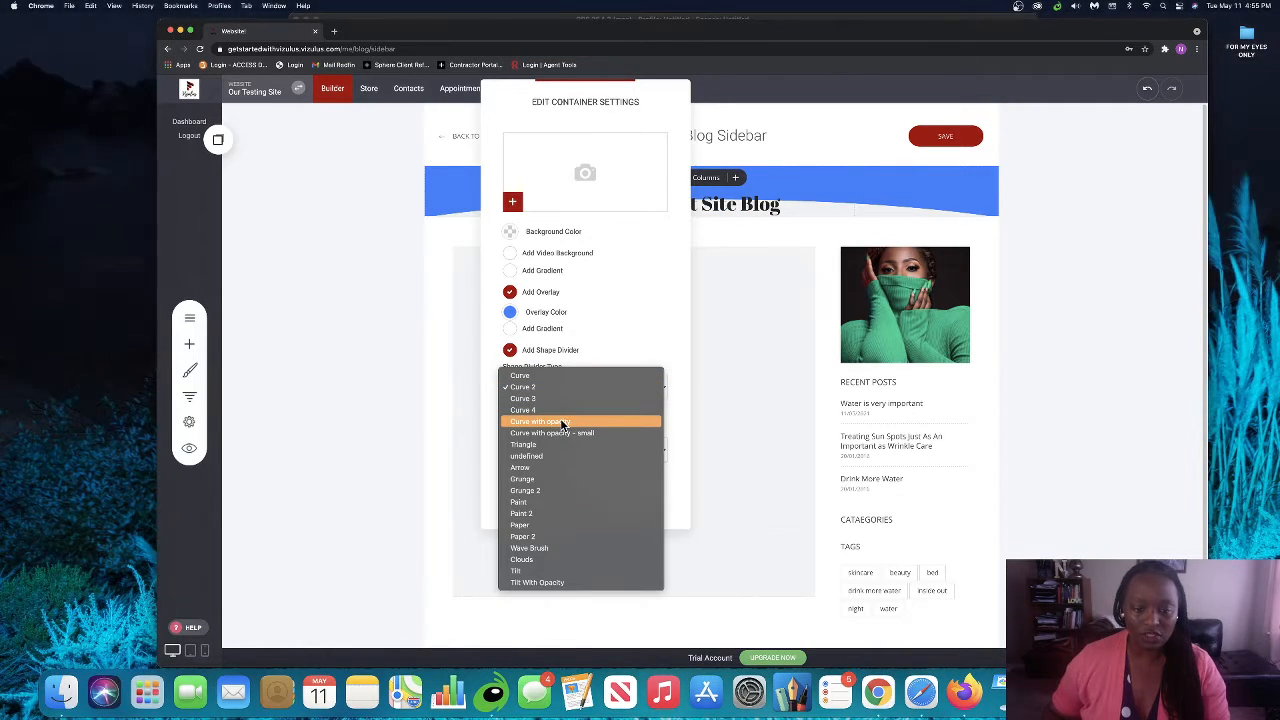
pyautogui.click(563, 422)
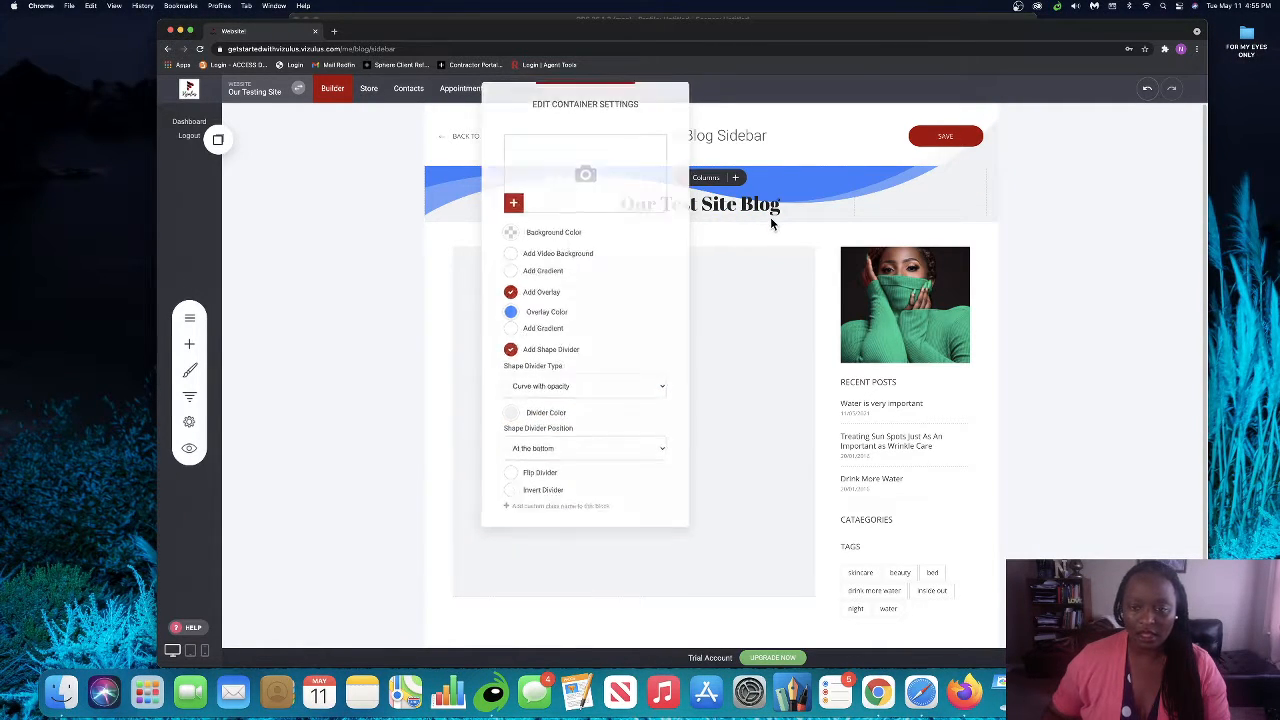
pyautogui.click(732, 193)
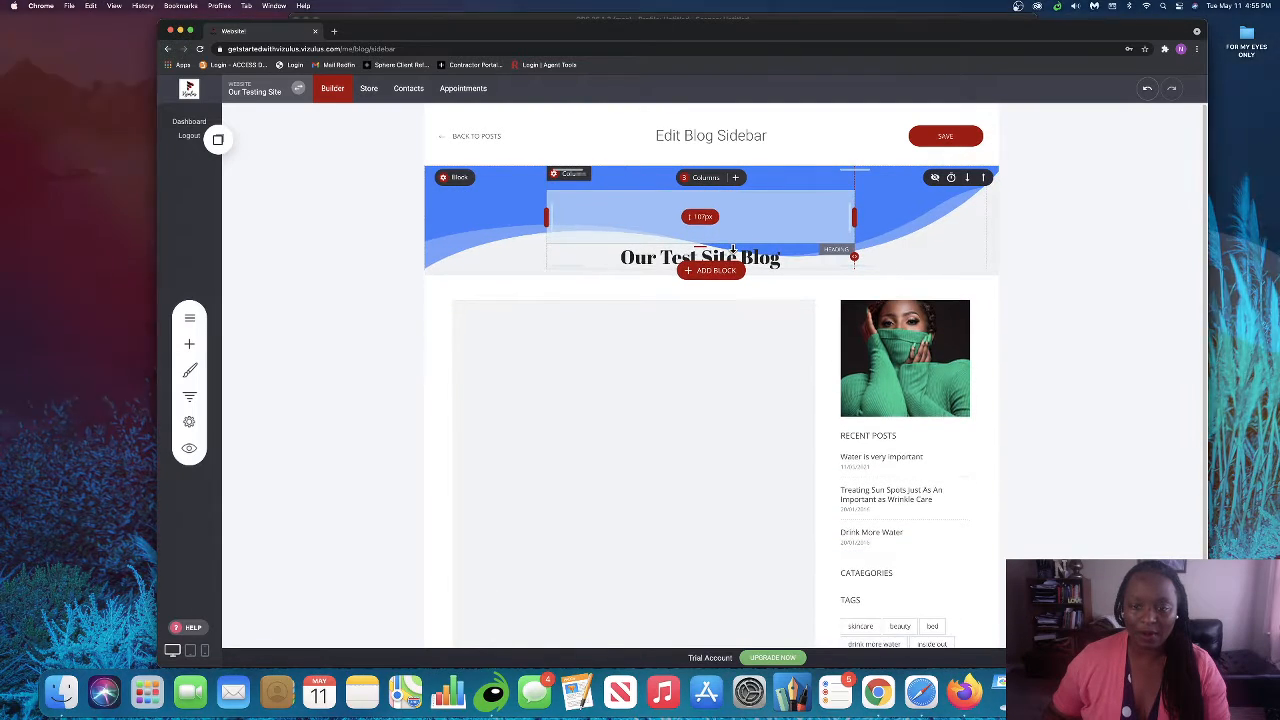
pyautogui.moveTo(654, 277); pyautogui.dragTo(658, 317)
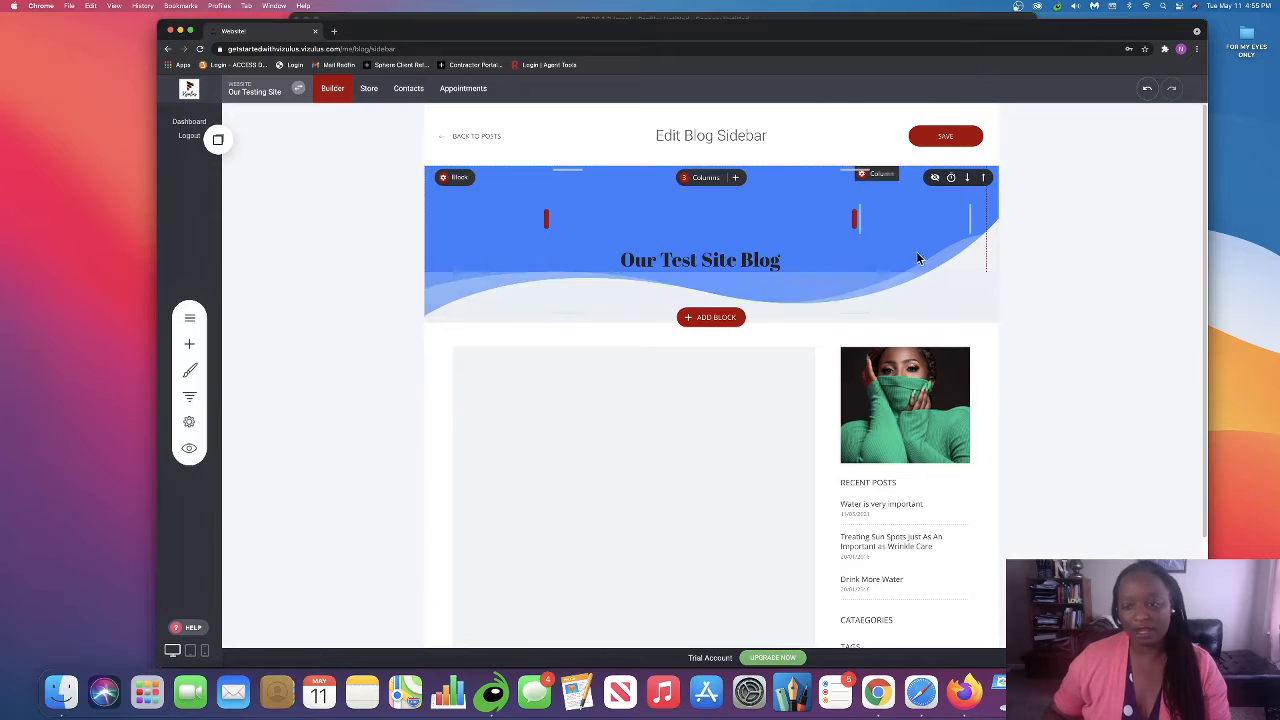
pyautogui.doubleClick(677, 259)
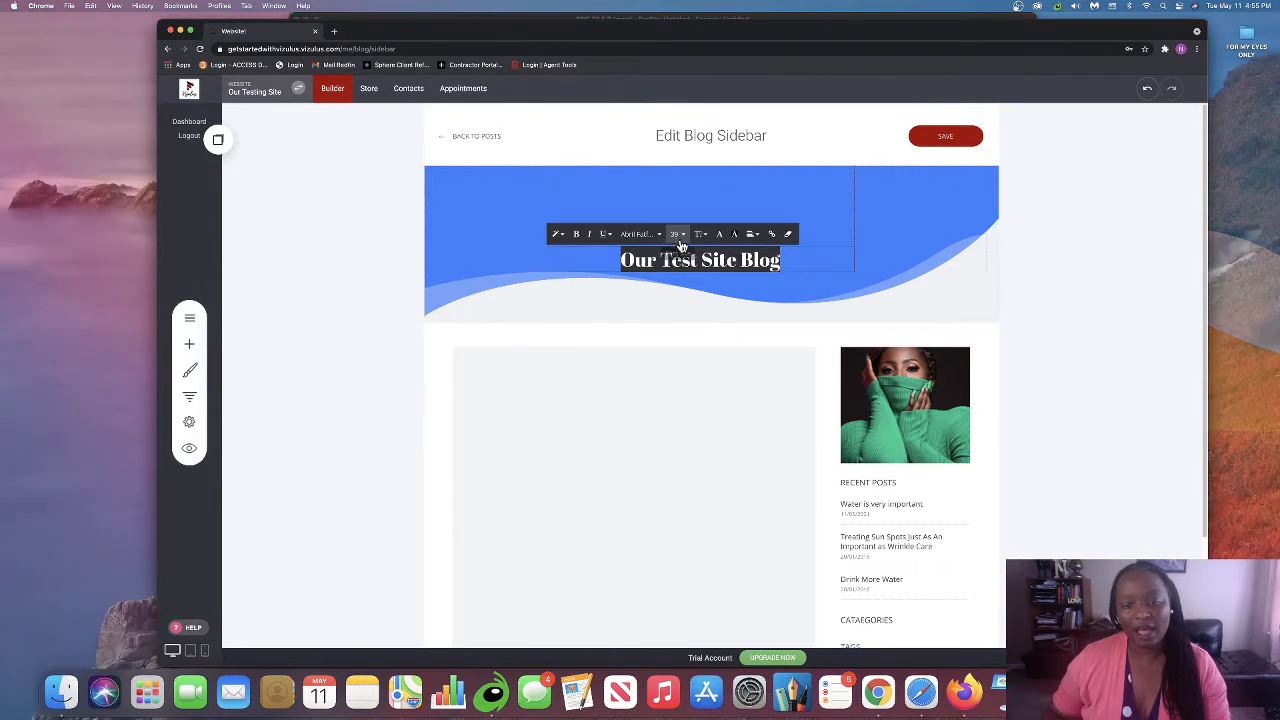
pyautogui.click(676, 234)
pyautogui.click(789, 218)
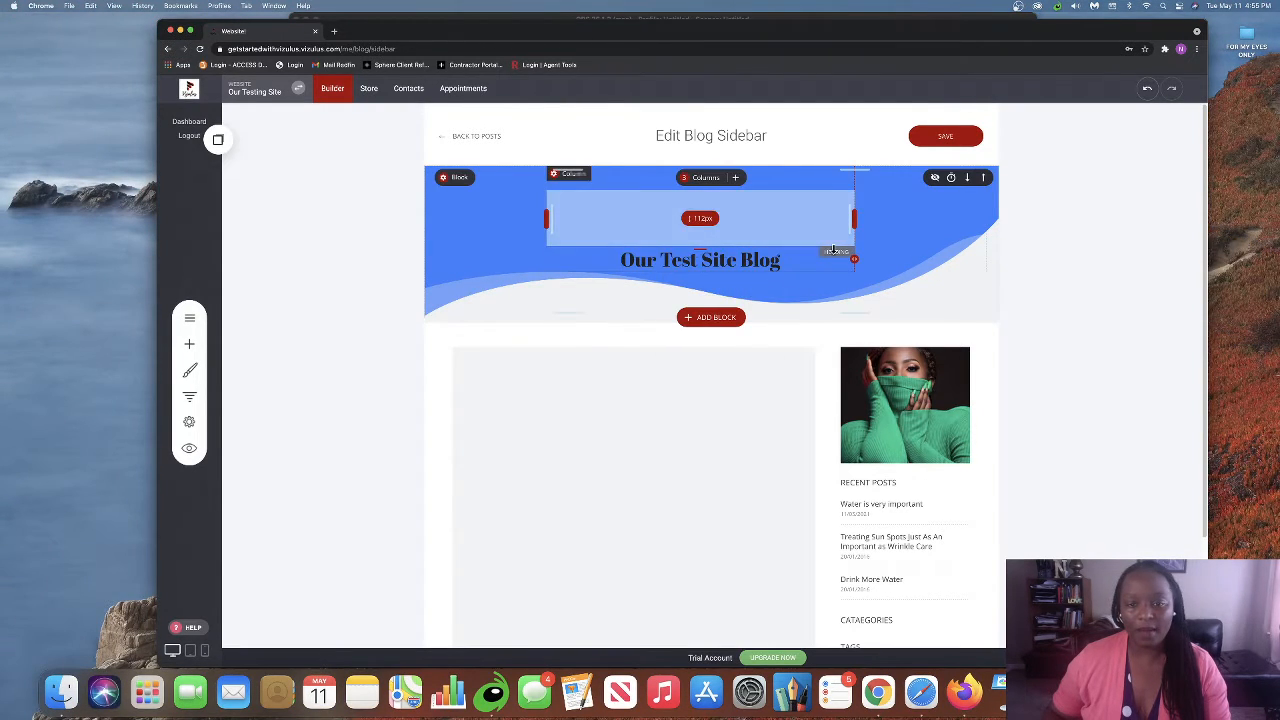
pyautogui.doubleClick(751, 262)
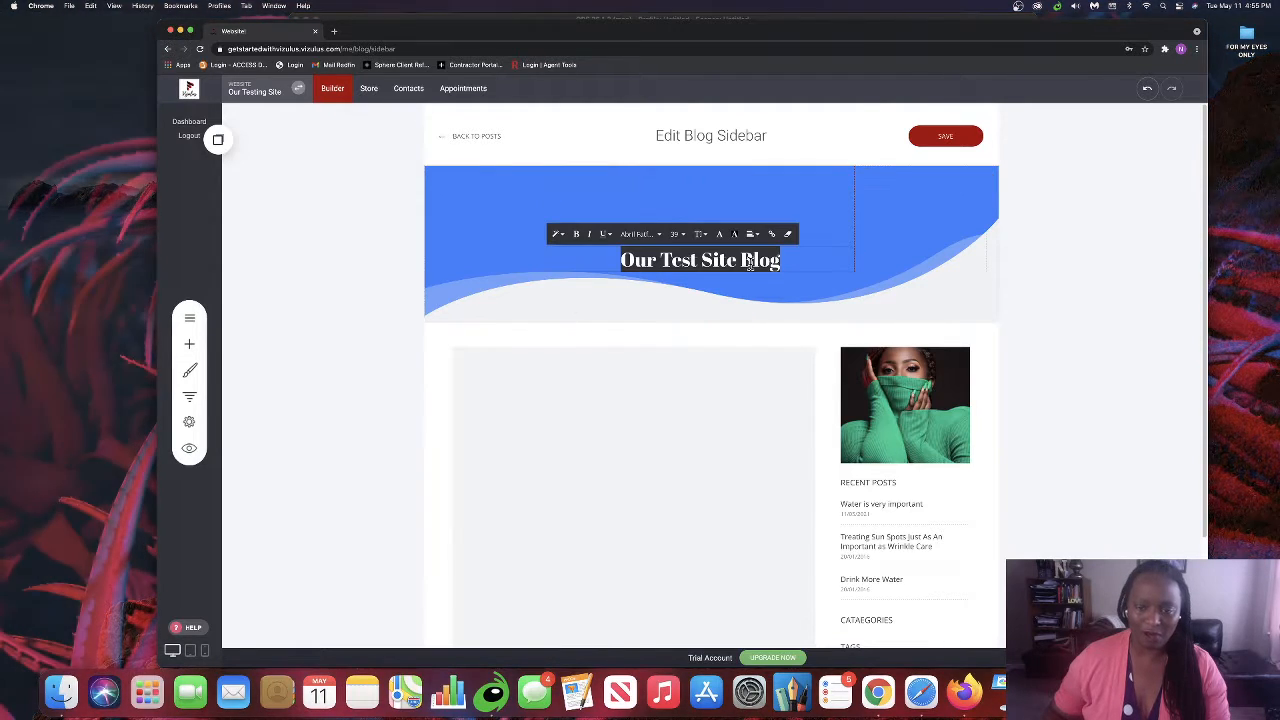
pyautogui.click(884, 247)
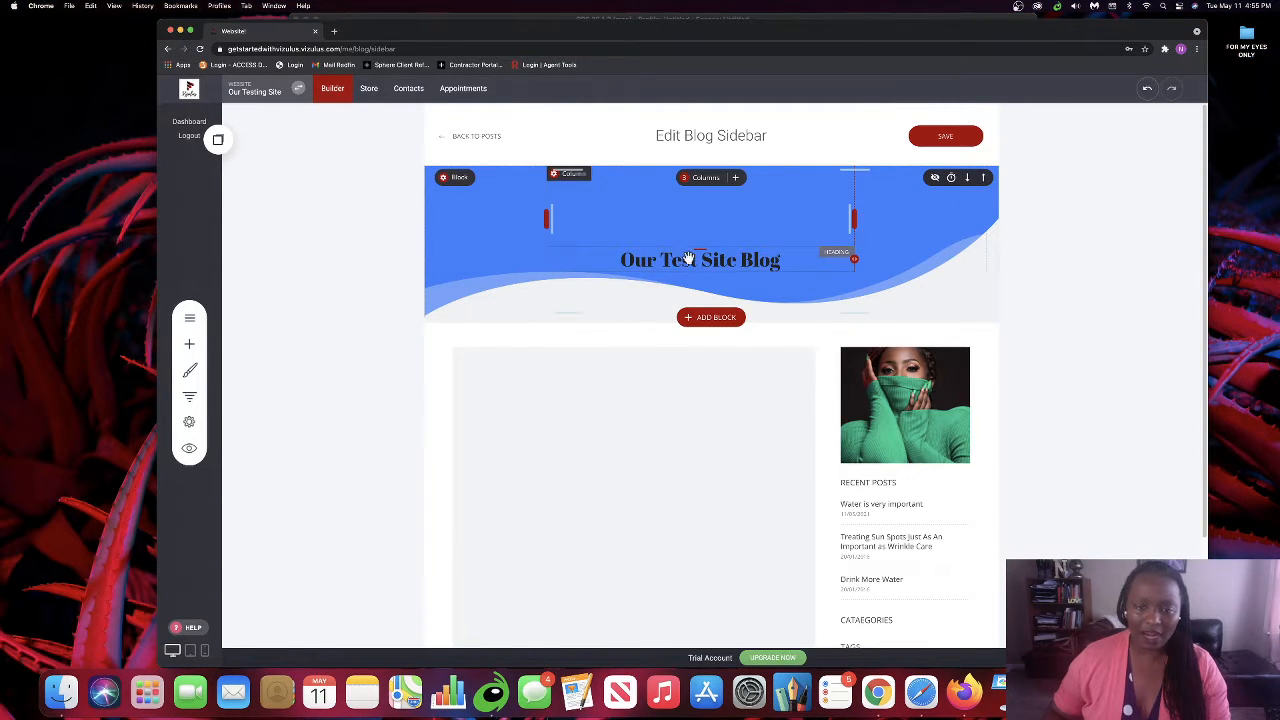
# Try Roboto Condensed on the header title "Our Test Site Blog" and settle on the Lucida Grande font
pyautogui.doubleClick(697, 261)
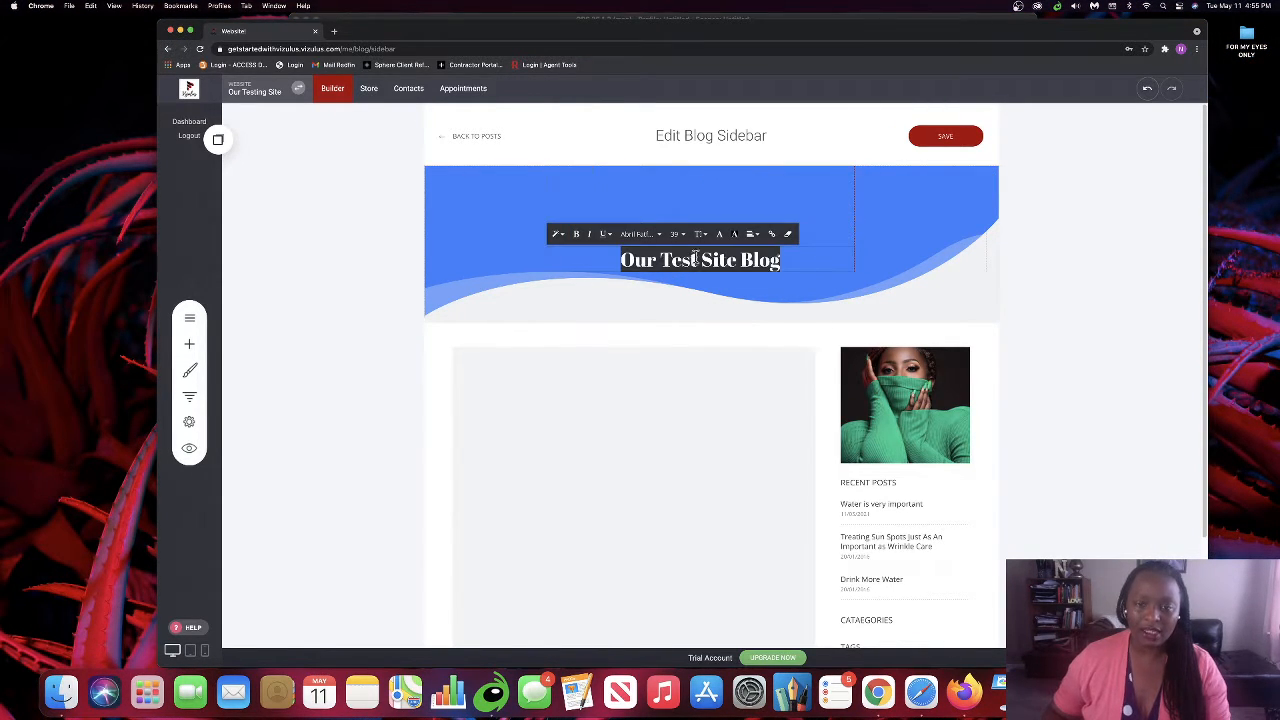
pyautogui.click(684, 237)
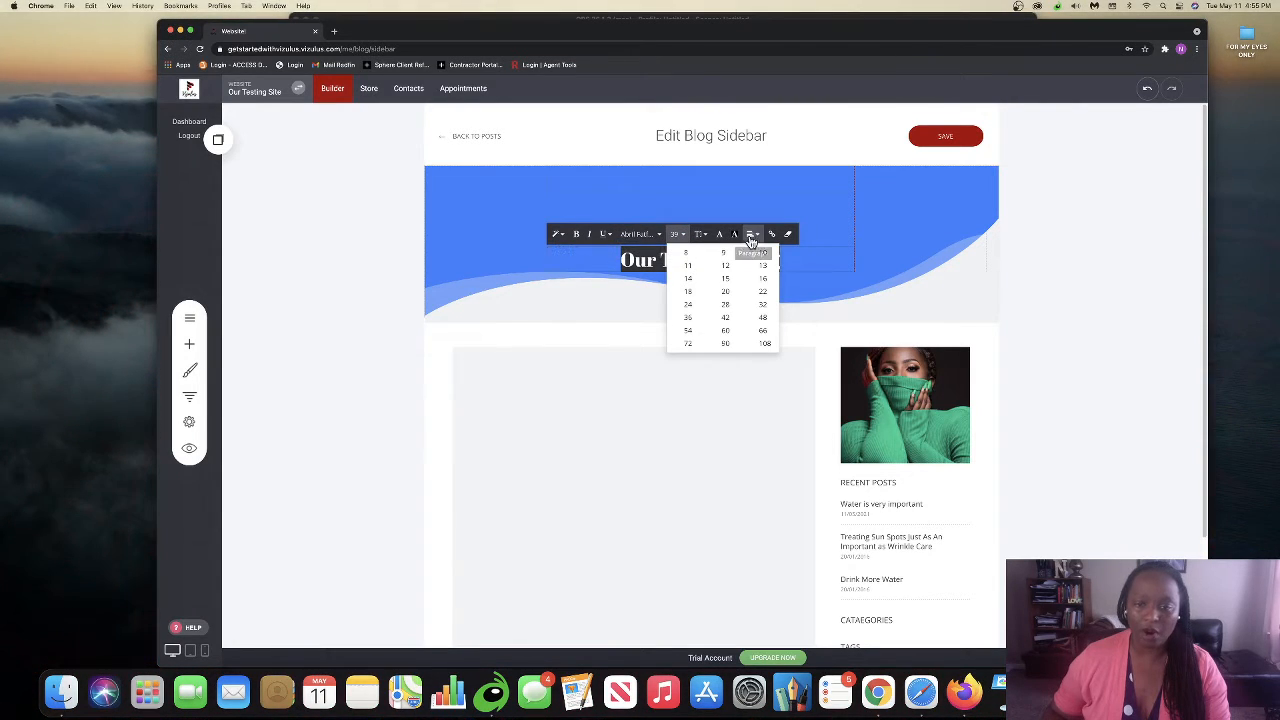
pyautogui.click(578, 236)
pyautogui.click(639, 234)
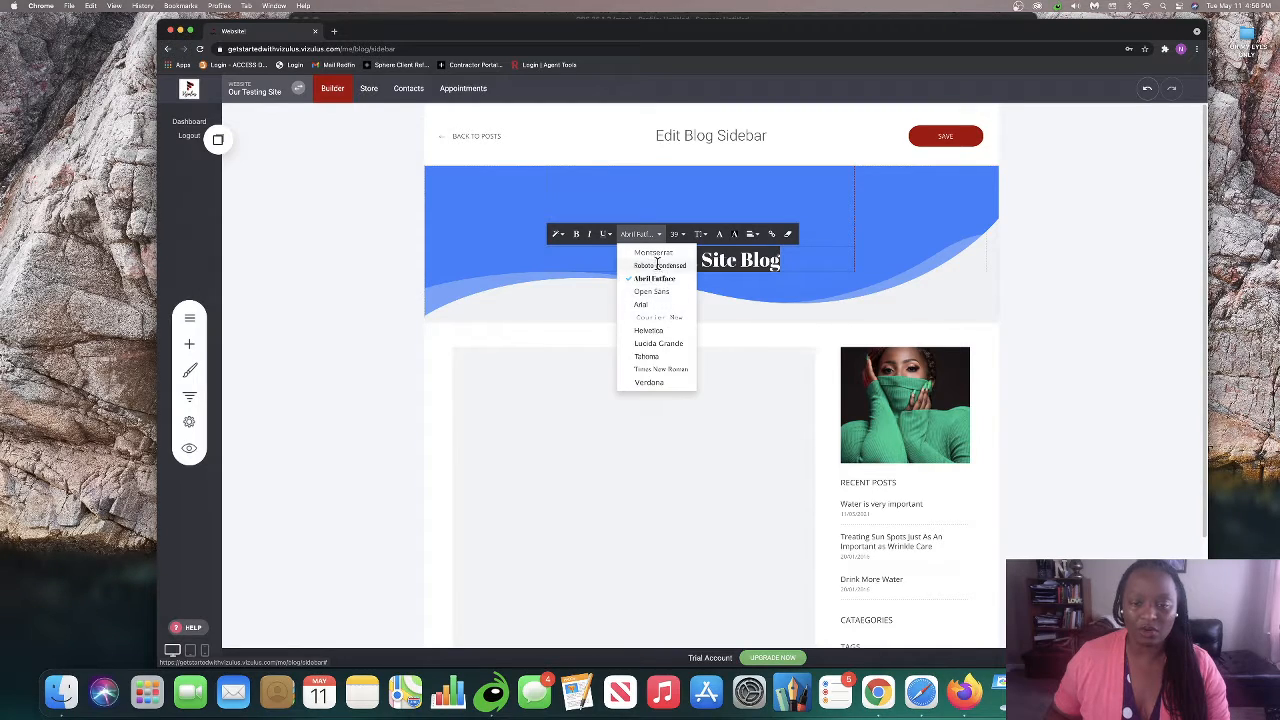
pyautogui.click(657, 264)
pyautogui.click(640, 234)
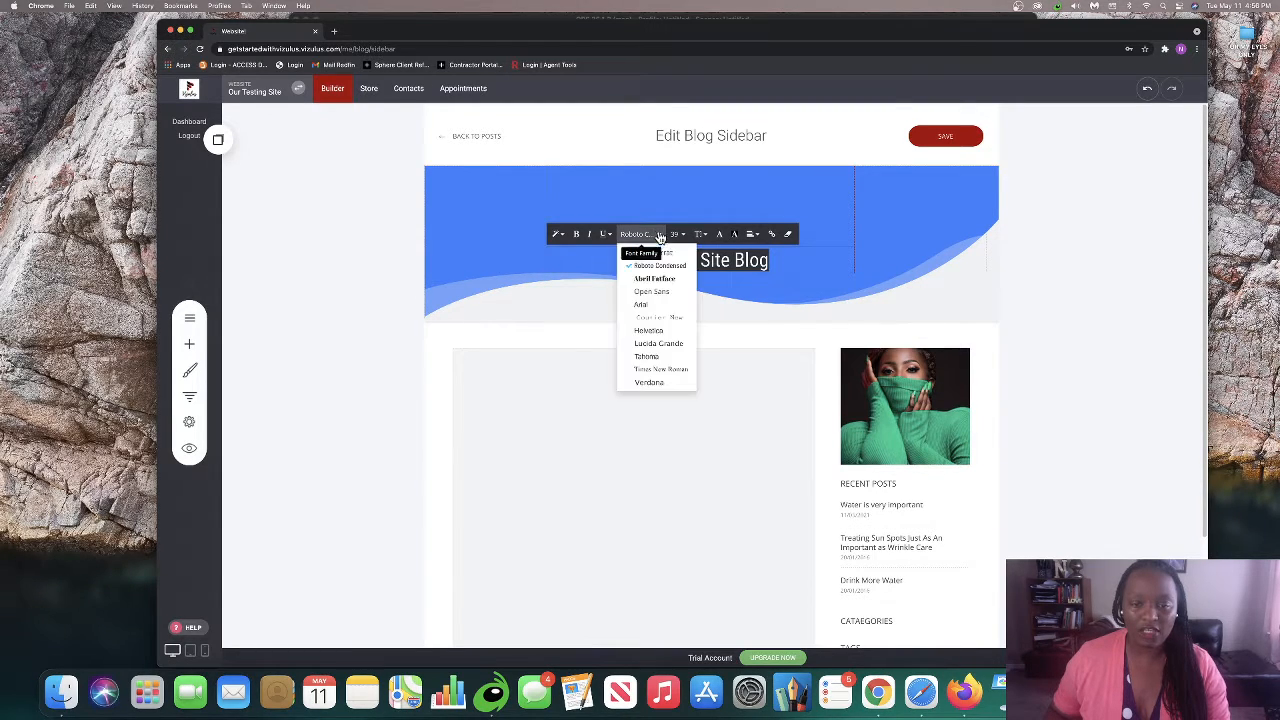
pyautogui.click(660, 344)
# Enlarge the header title's font size to 108, comparing it with size 66
pyautogui.click(684, 236)
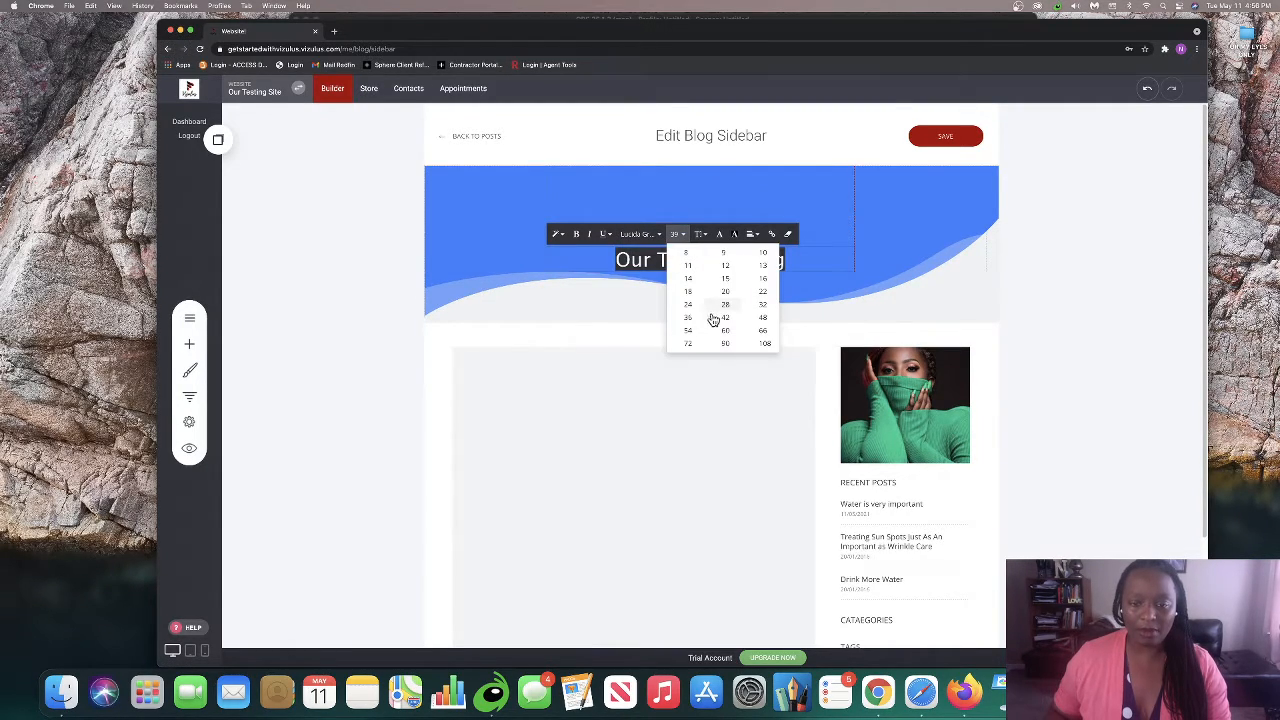
pyautogui.click(764, 344)
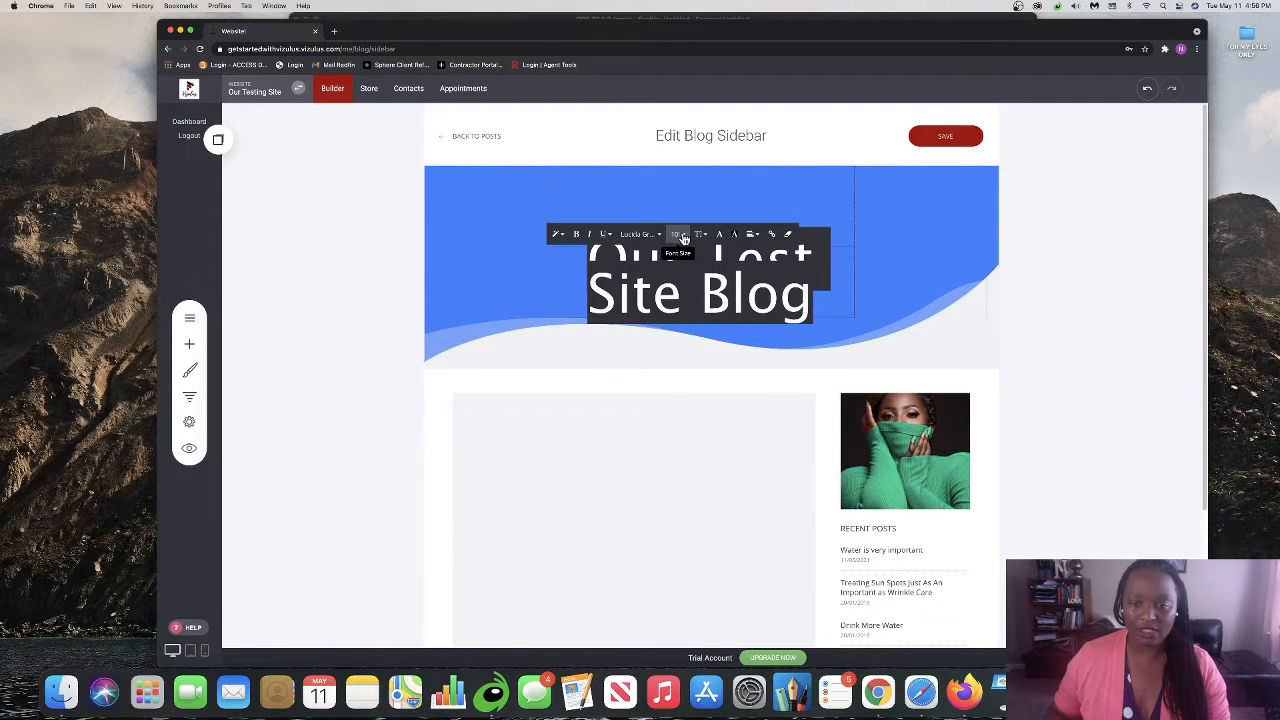
pyautogui.click(680, 236)
pyautogui.click(762, 334)
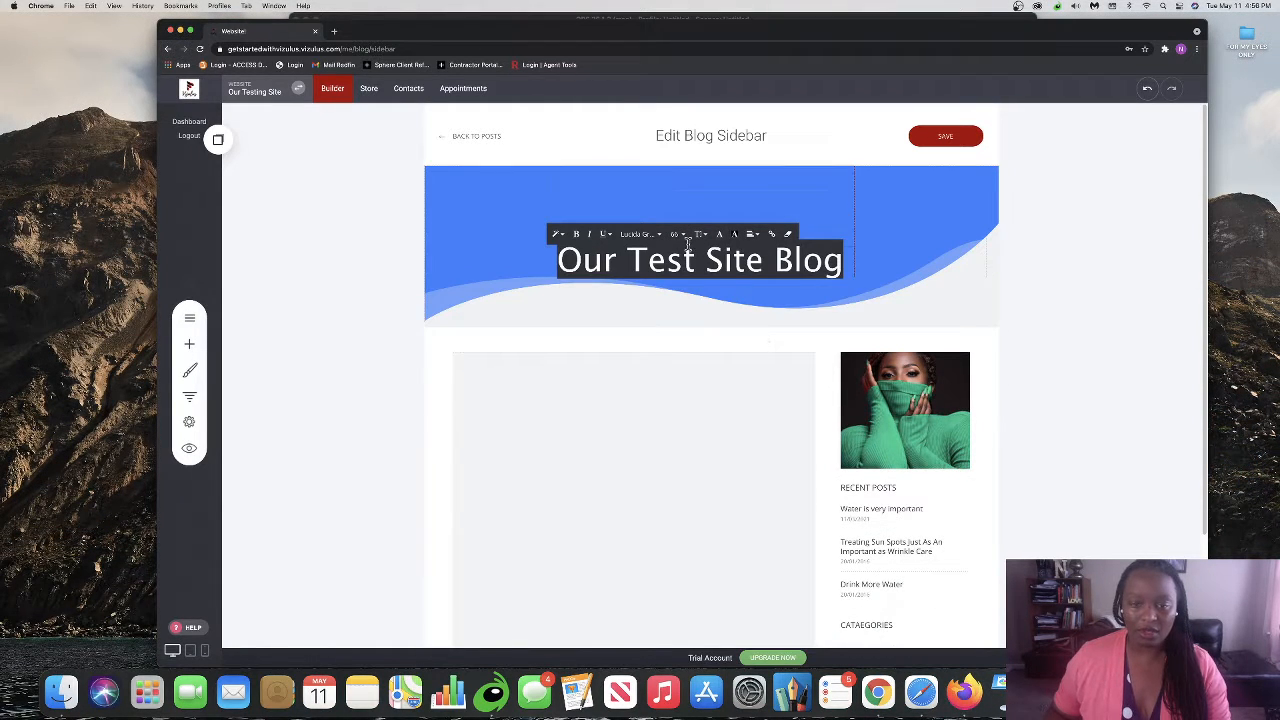
pyautogui.click(680, 236)
pyautogui.click(765, 343)
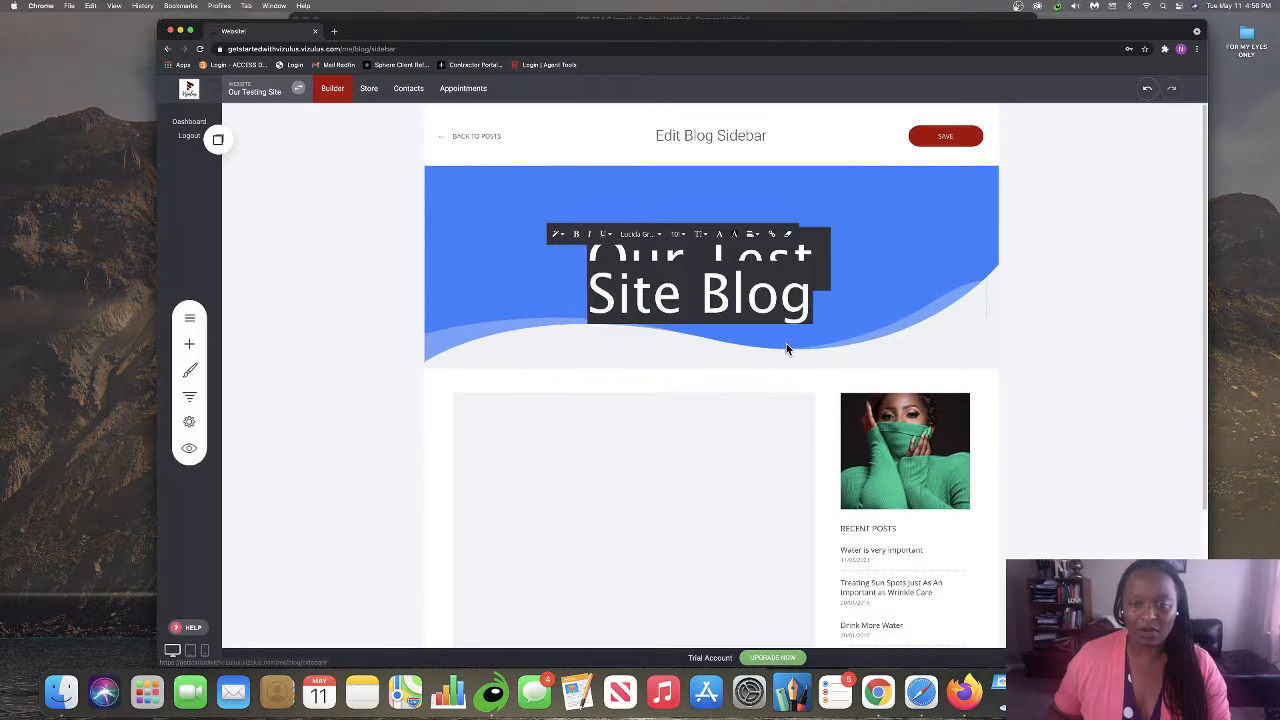
# Set the header title's line height to 1.2
pyautogui.click(693, 272)
pyautogui.tripleClick(693, 272)
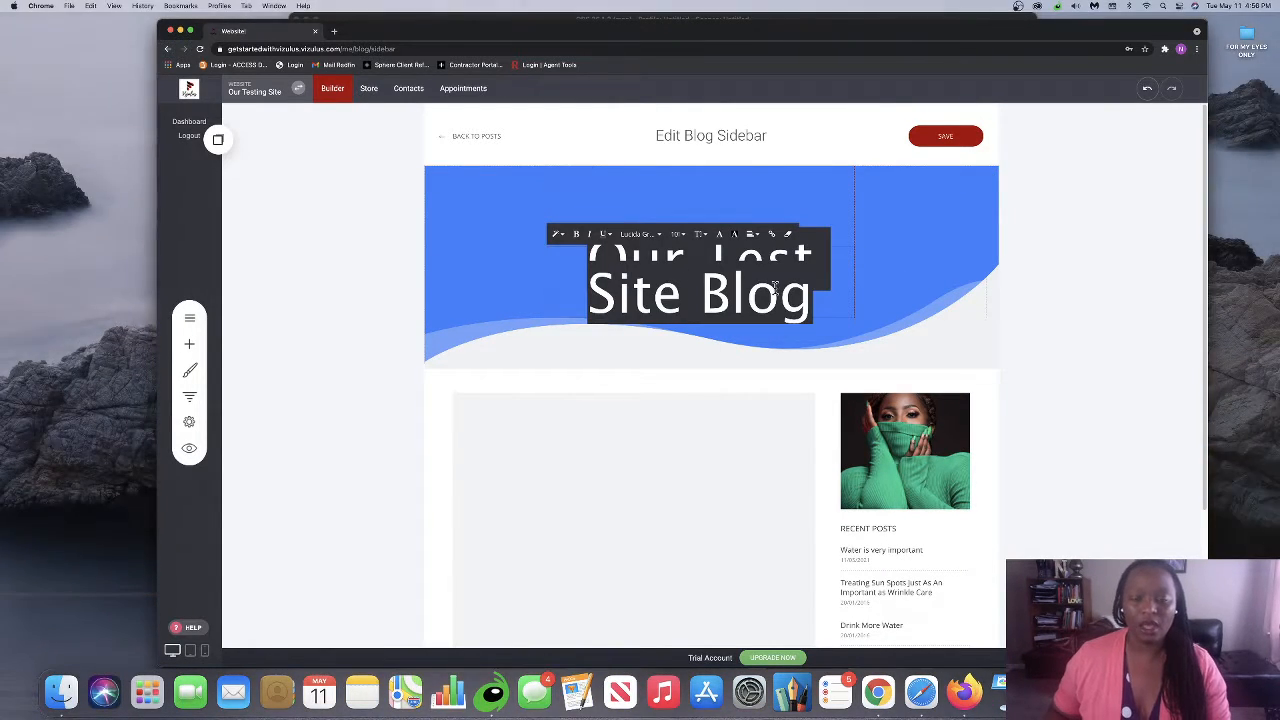
pyautogui.click(703, 234)
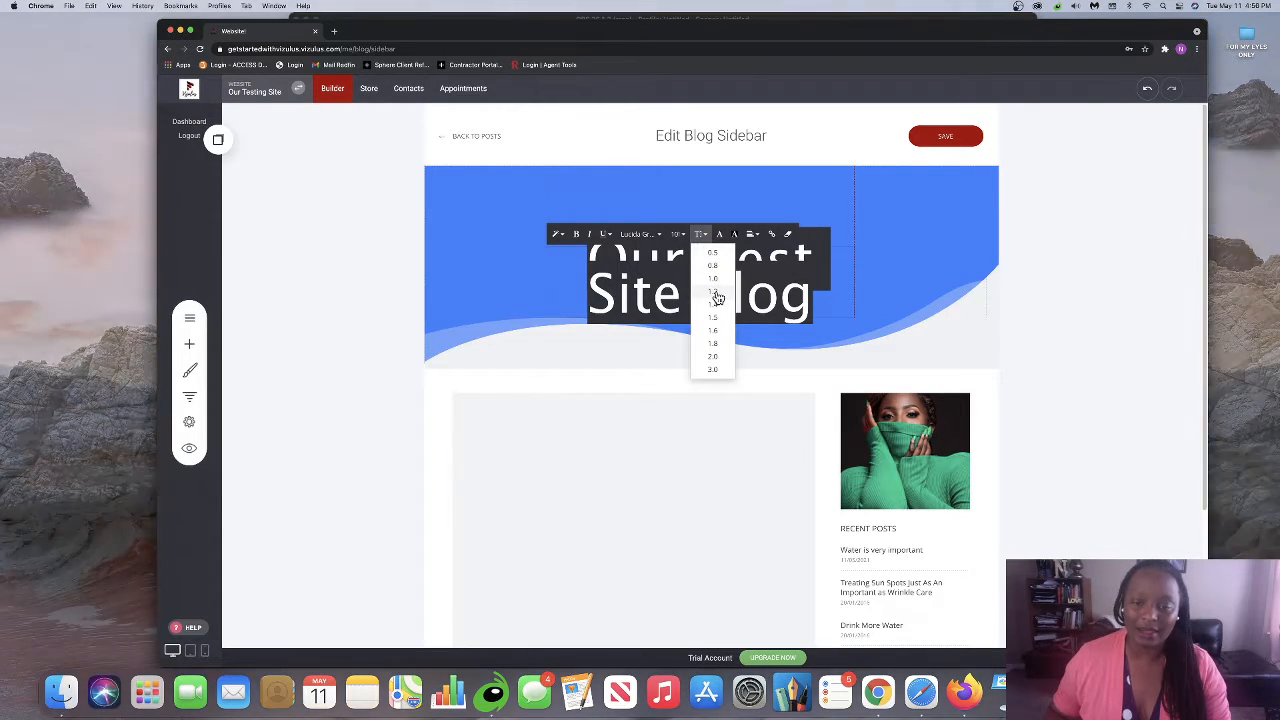
pyautogui.click(717, 296)
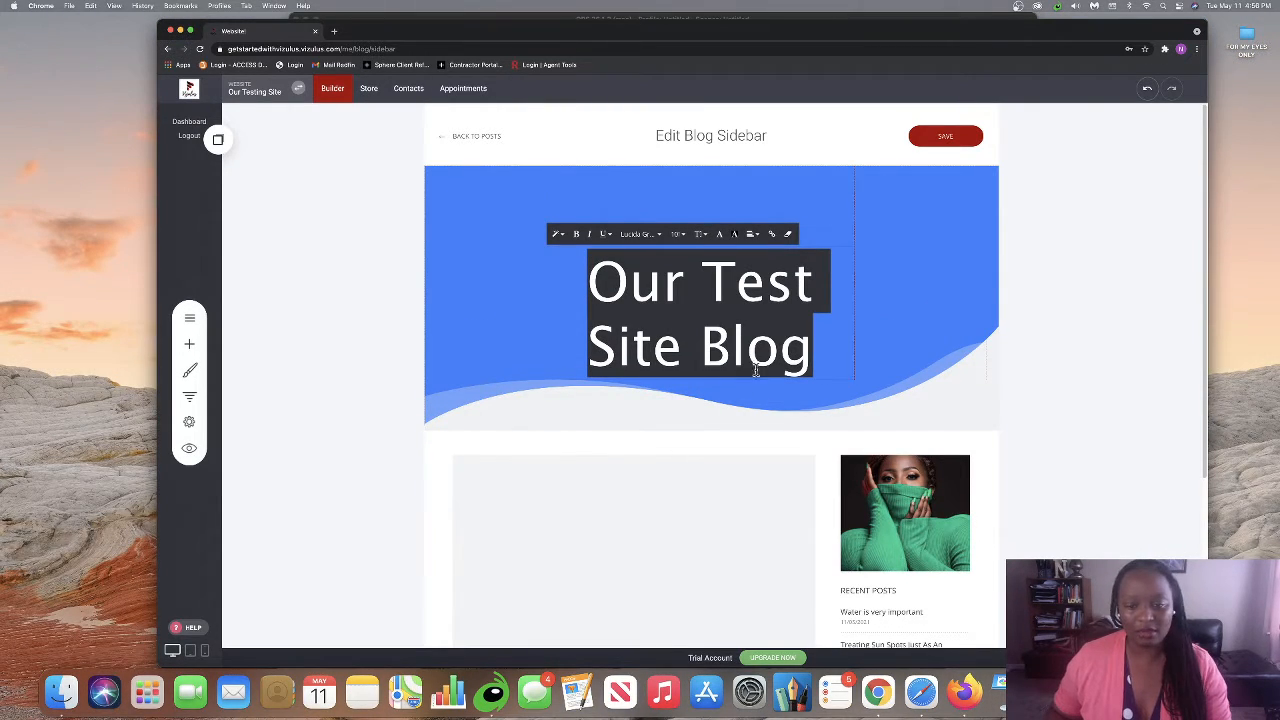
pyautogui.click(852, 330)
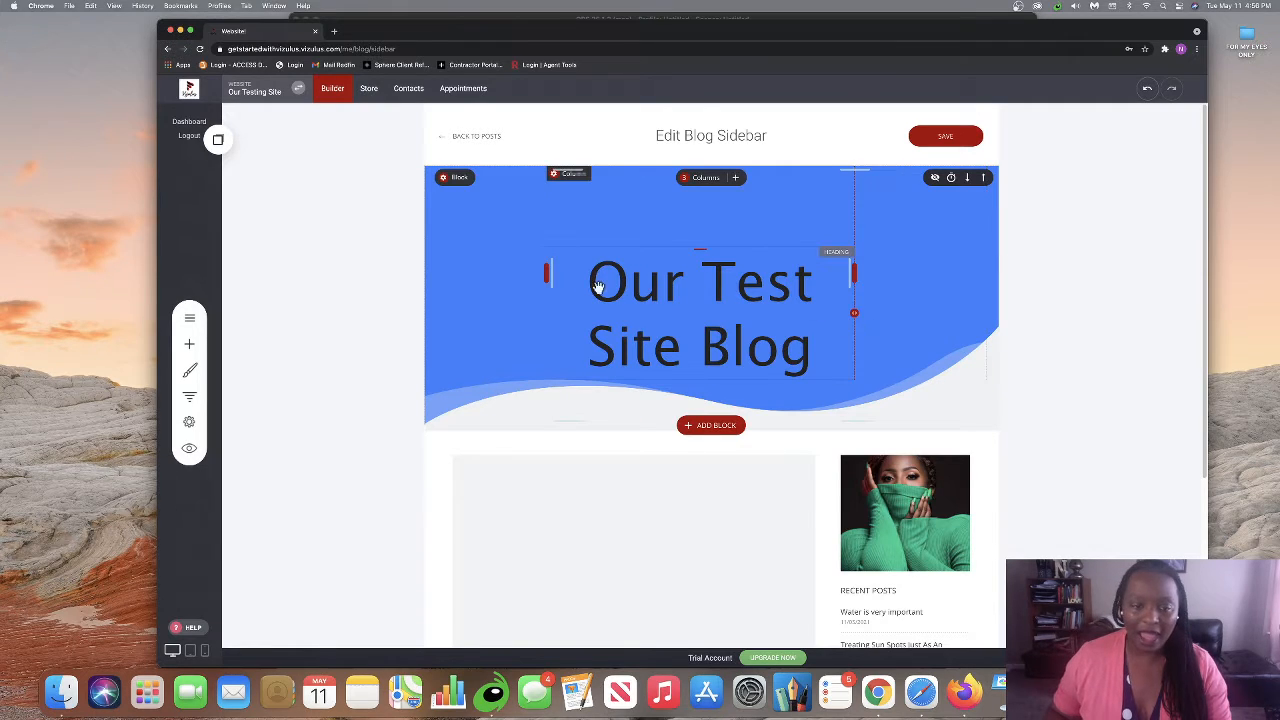
# Widen the title column toward both sides of the header, reduce the space above the title and add space beneath it
pyautogui.moveTo(550, 275); pyautogui.dragTo(477, 280)
pyautogui.moveTo(854, 283); pyautogui.dragTo(969, 290)
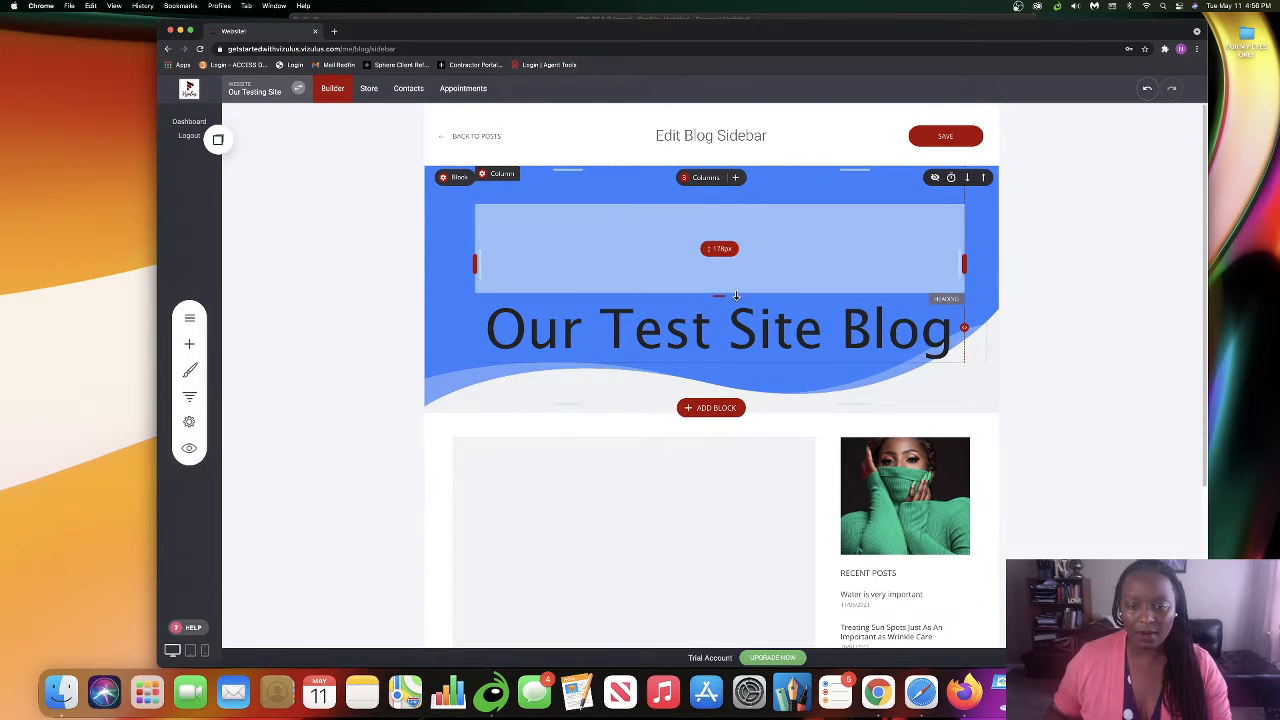
pyautogui.moveTo(734, 296); pyautogui.dragTo(745, 227)
pyautogui.moveTo(758, 300); pyautogui.dragTo(760, 349)
# Pull the title column's right edge slightly inward in the header
pyautogui.click(783, 258)
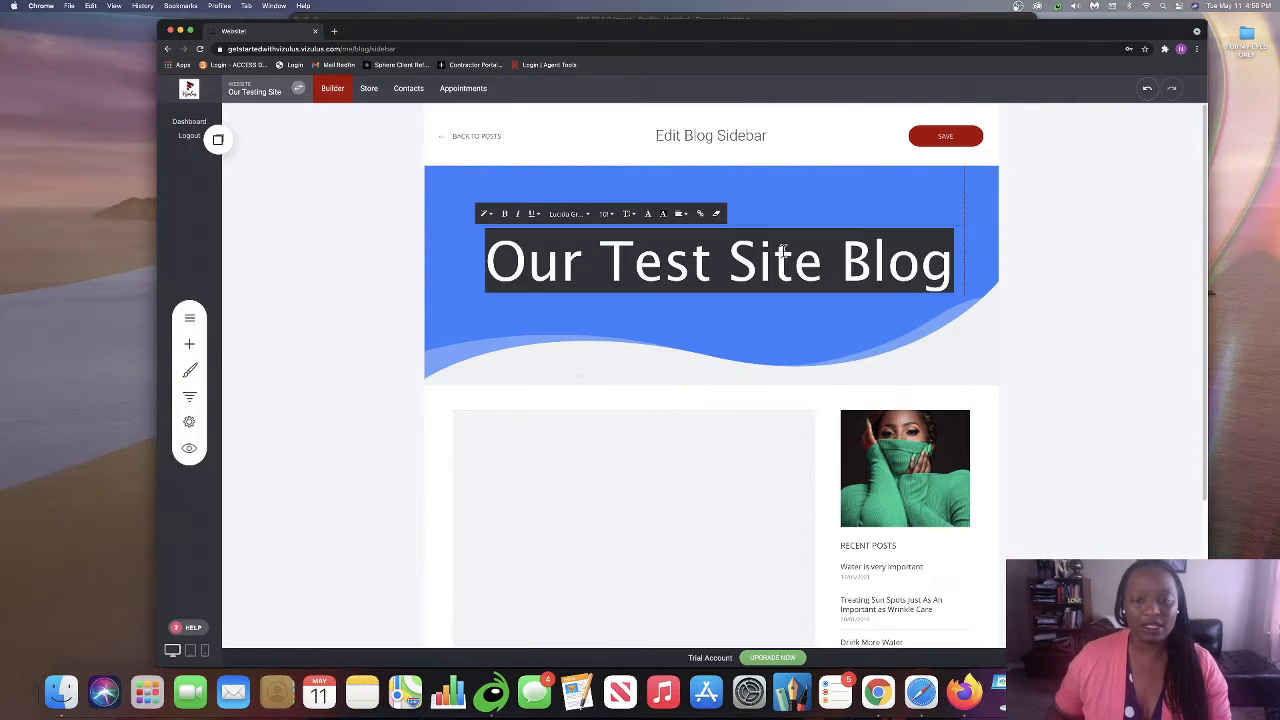
pyautogui.click(836, 323)
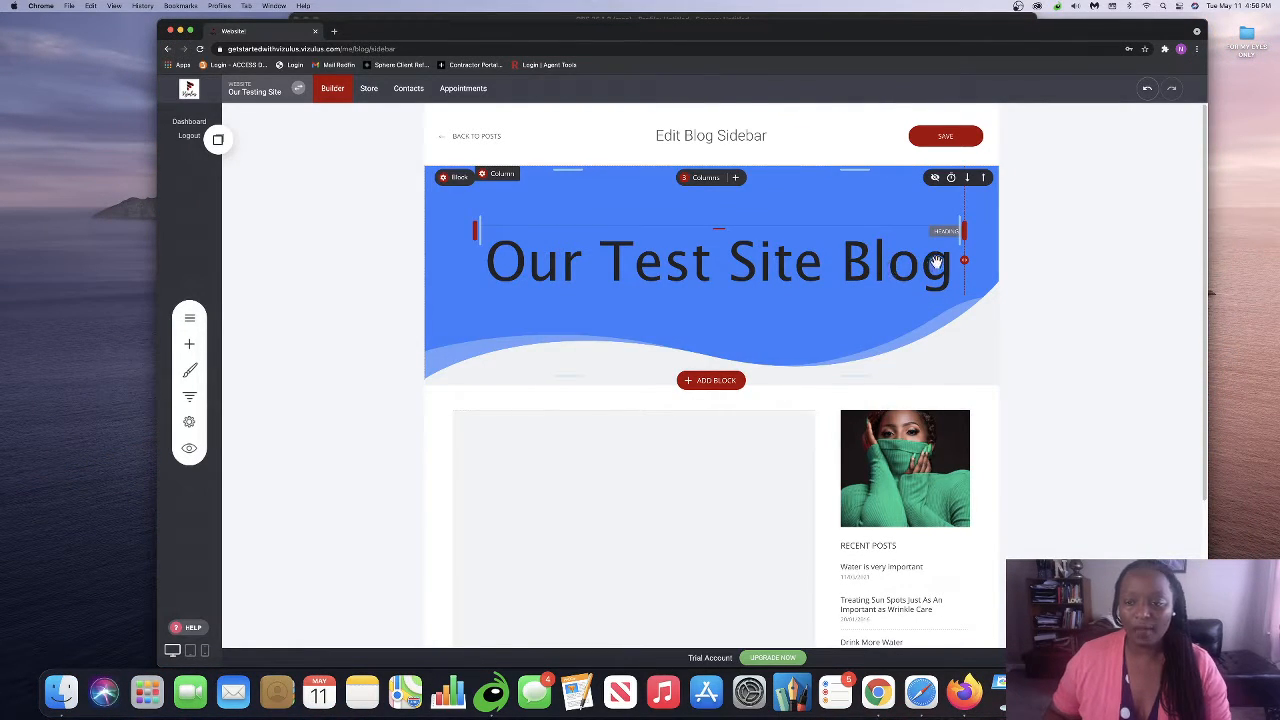
pyautogui.moveTo(964, 261)
pyautogui.mouseDown()
pyautogui.moveTo(927, 262)
pyautogui.moveTo(962, 259)
pyautogui.mouseUp()
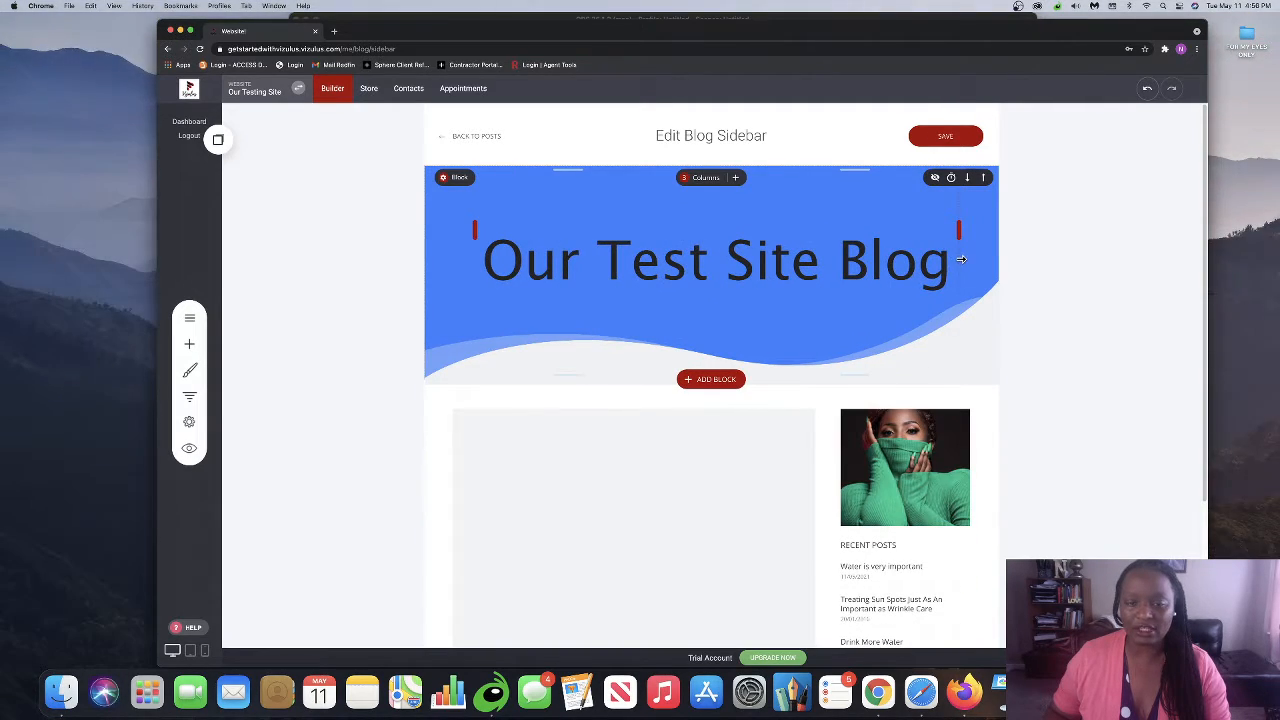
pyautogui.click(762, 254)
pyautogui.click(768, 343)
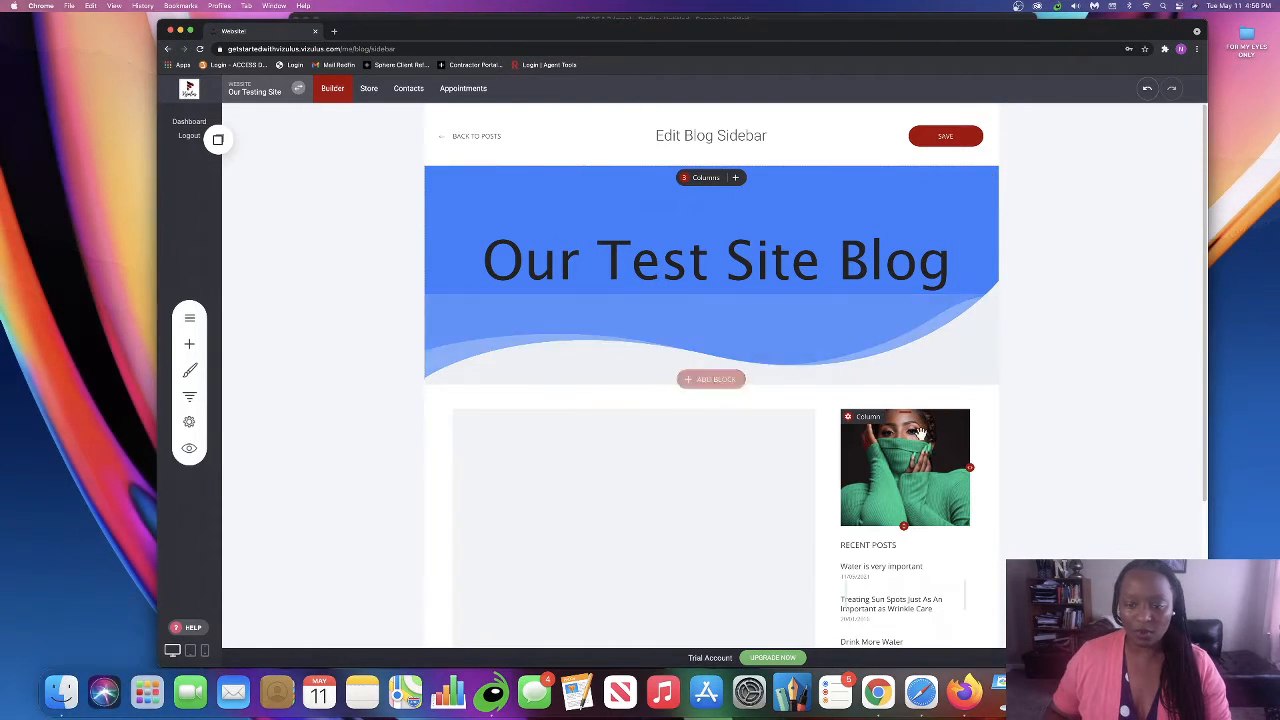
# Replace the blog sidebar image with the photo of the curly-haired woman in the red plaid top from the Images folder
pyautogui.scroll(-3, 848, 369)
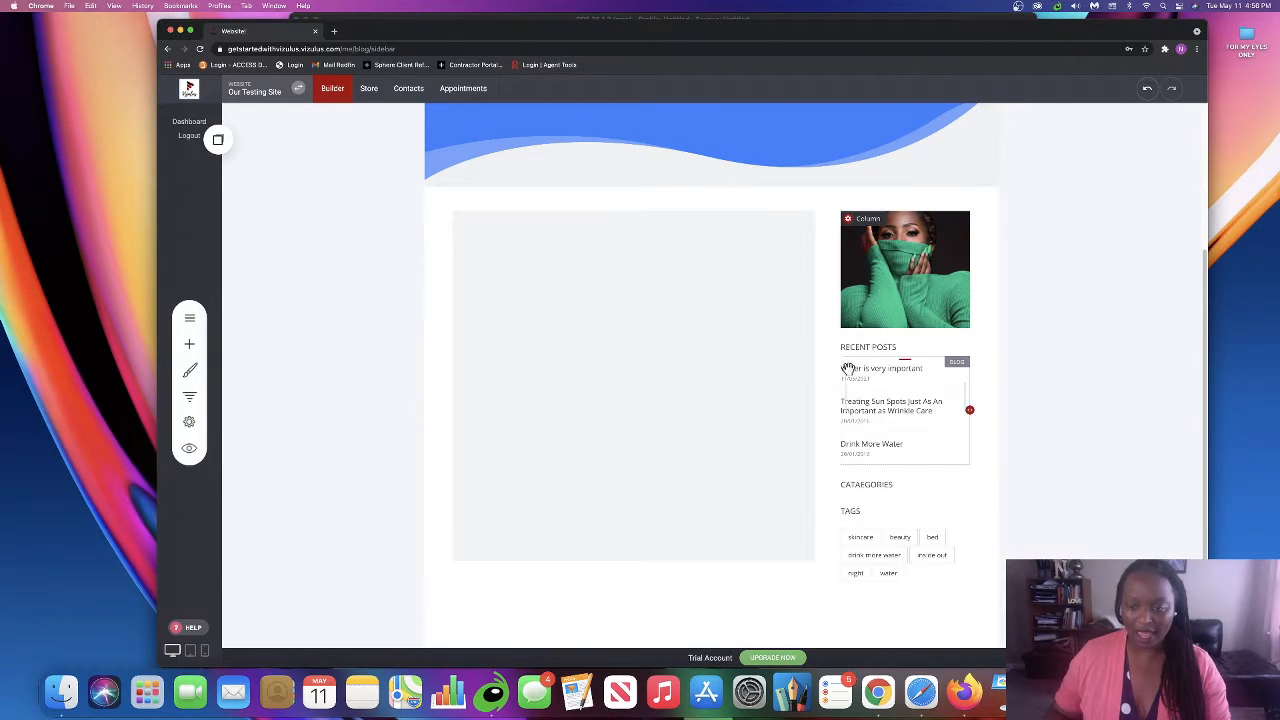
pyautogui.click(910, 277)
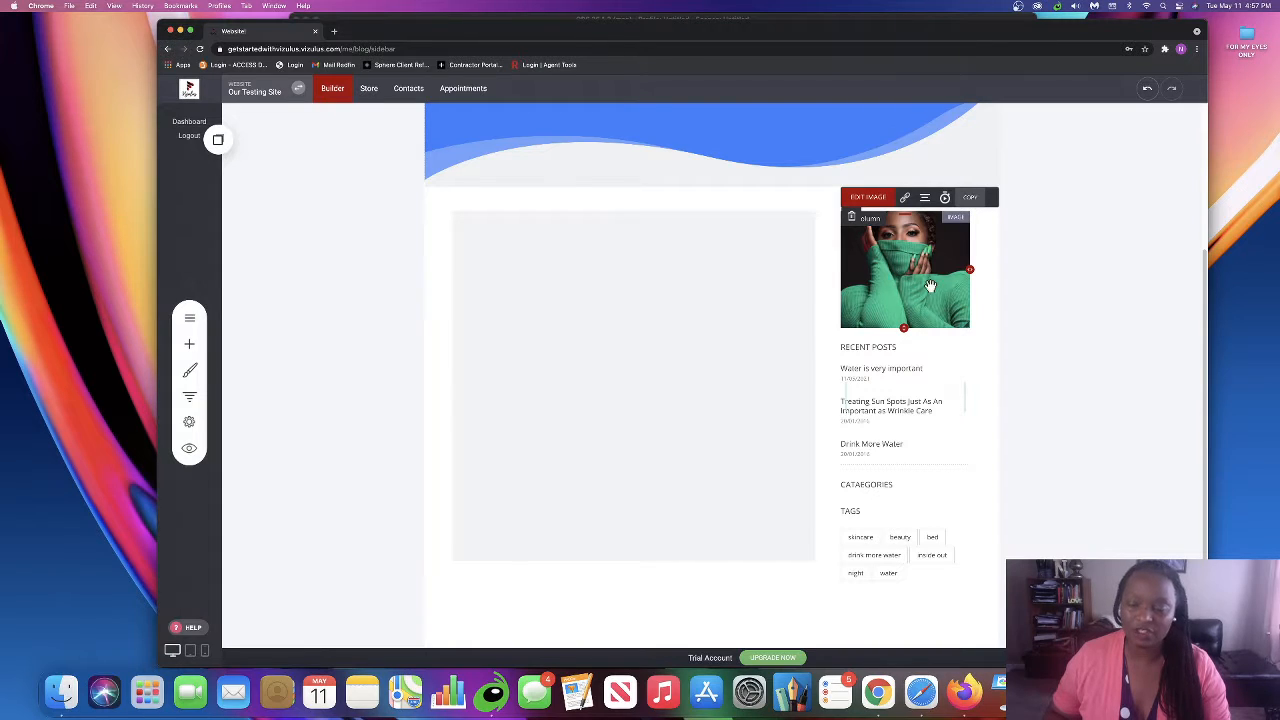
pyautogui.click(863, 200)
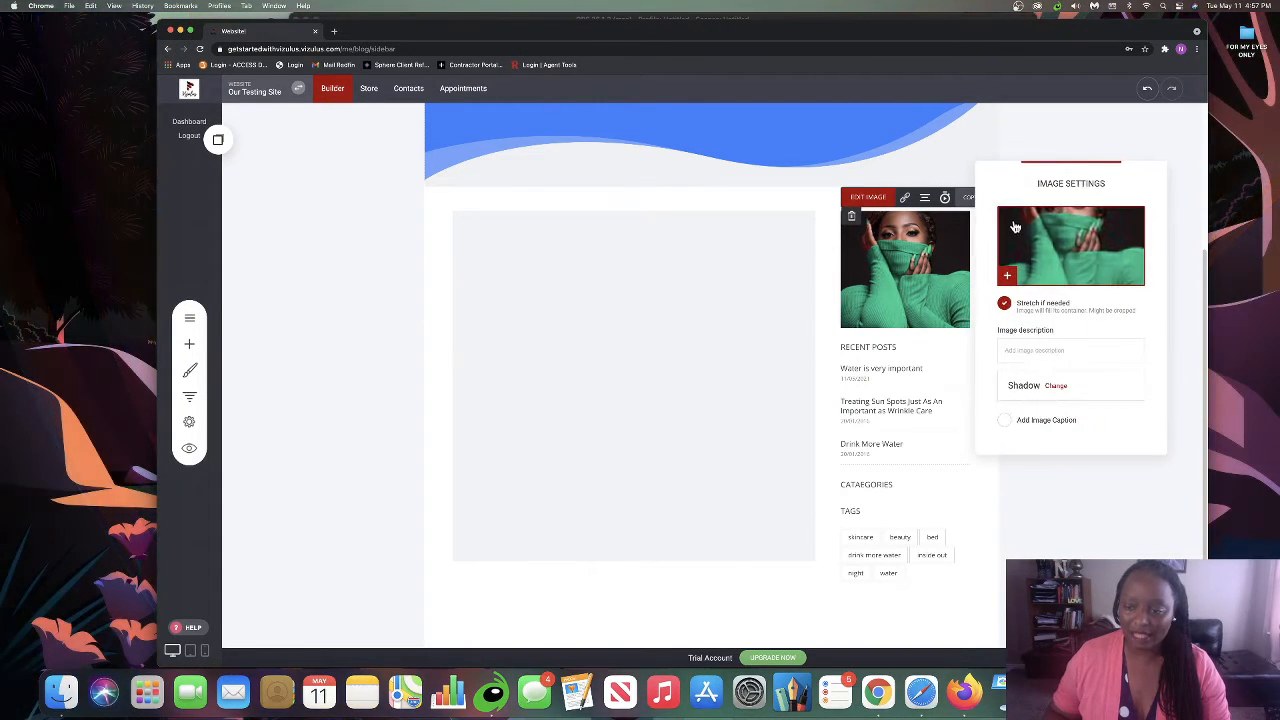
pyautogui.click(1042, 250)
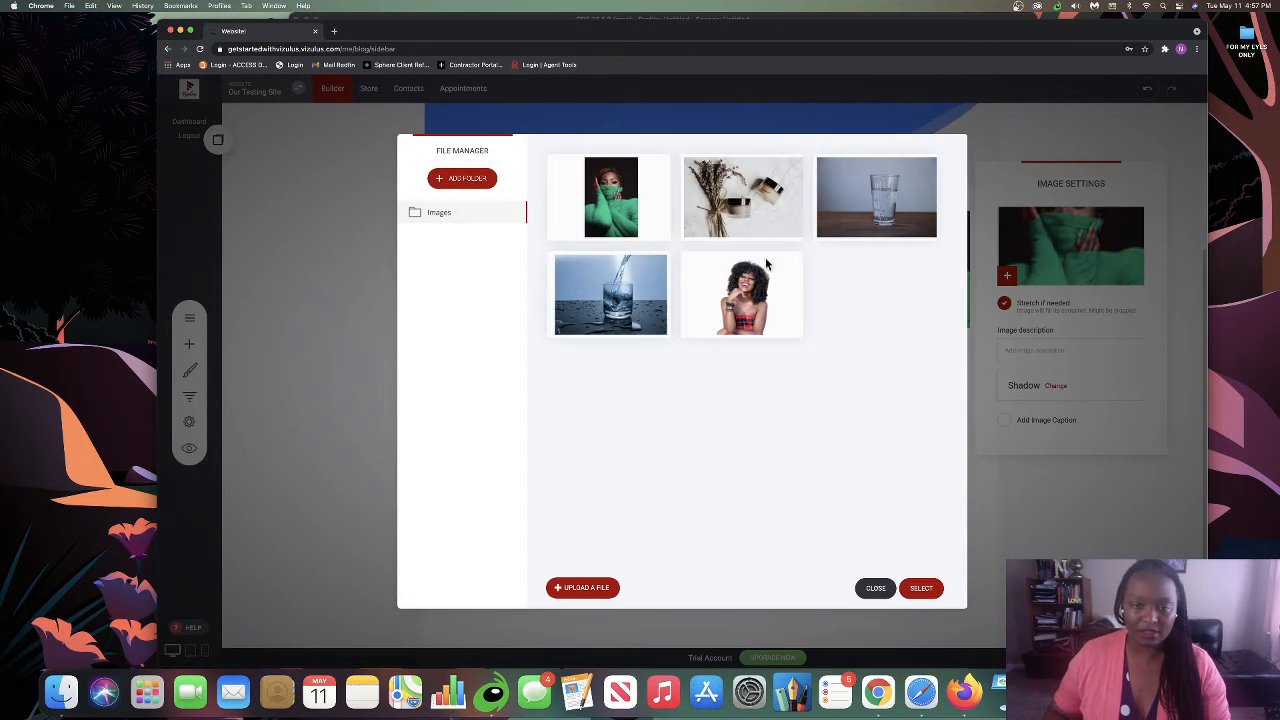
pyautogui.click(745, 295)
pyautogui.click(922, 589)
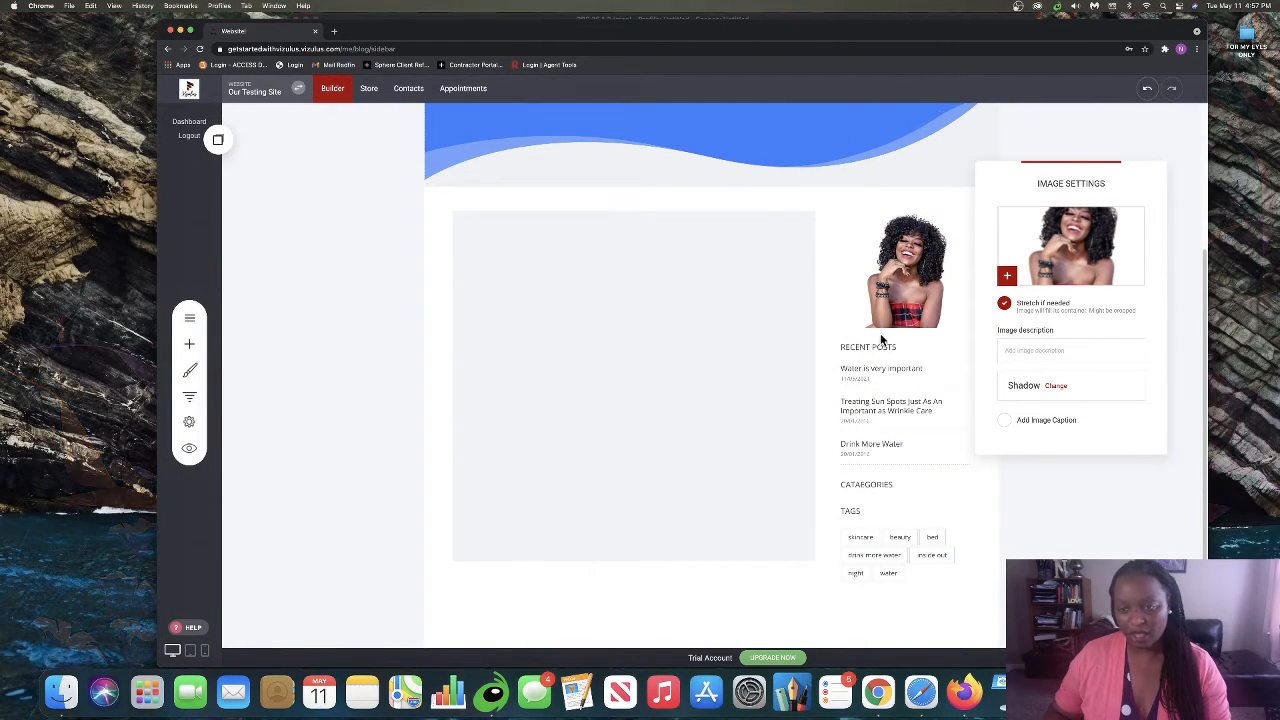
pyautogui.click(862, 374)
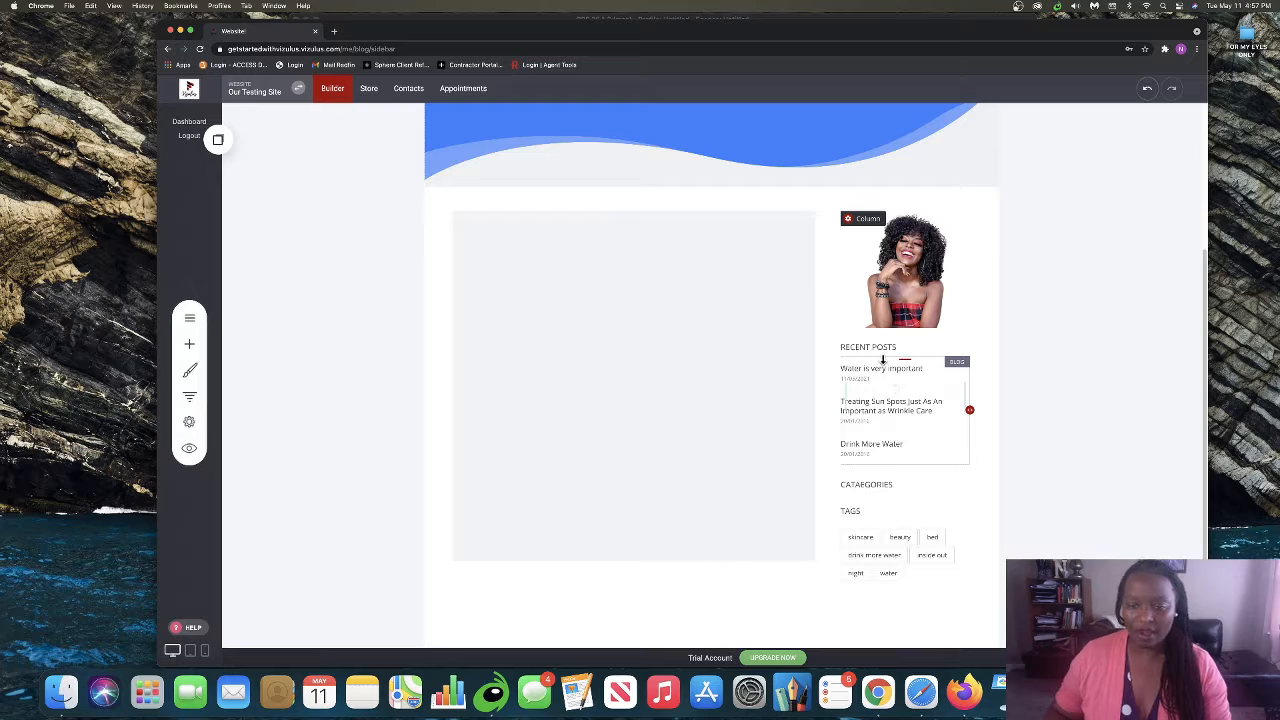
# Leave the Recent Posts heading in the sidebar as it is and save the edited blog header and sidebar
pyautogui.click(862, 341)
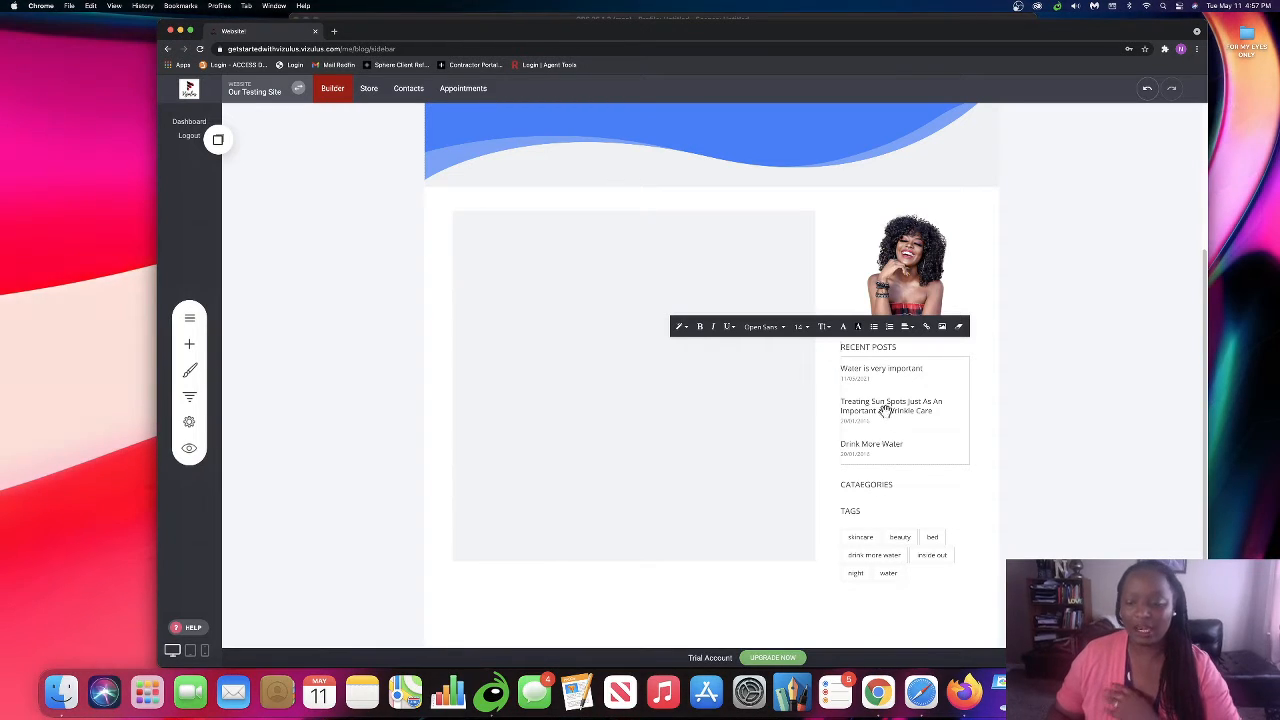
pyautogui.click(975, 492)
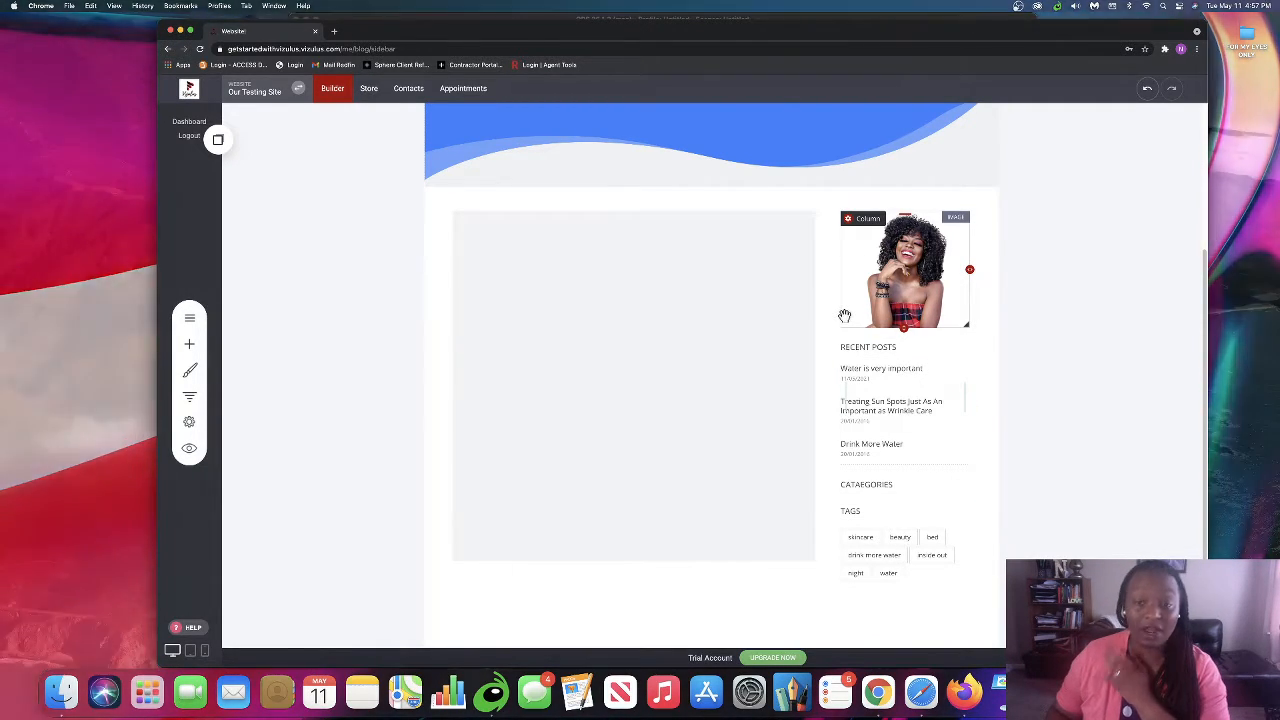
pyautogui.scroll(3, 845, 316)
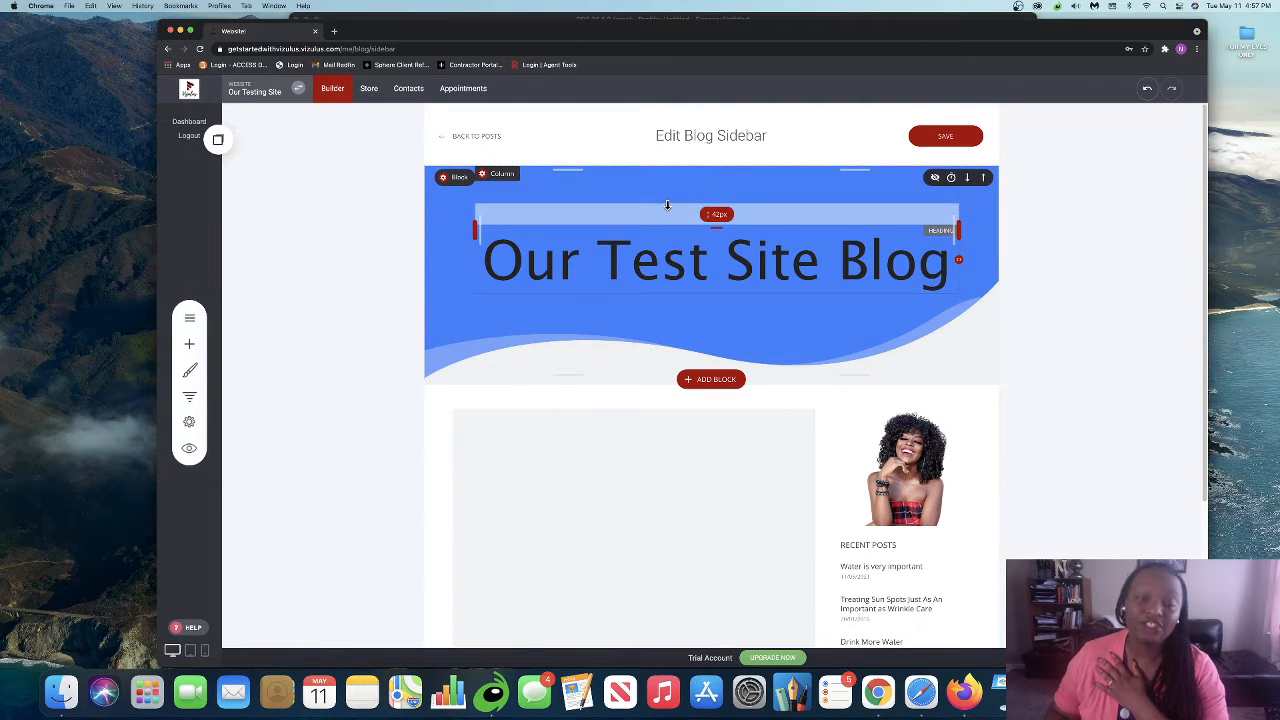
pyautogui.click(943, 138)
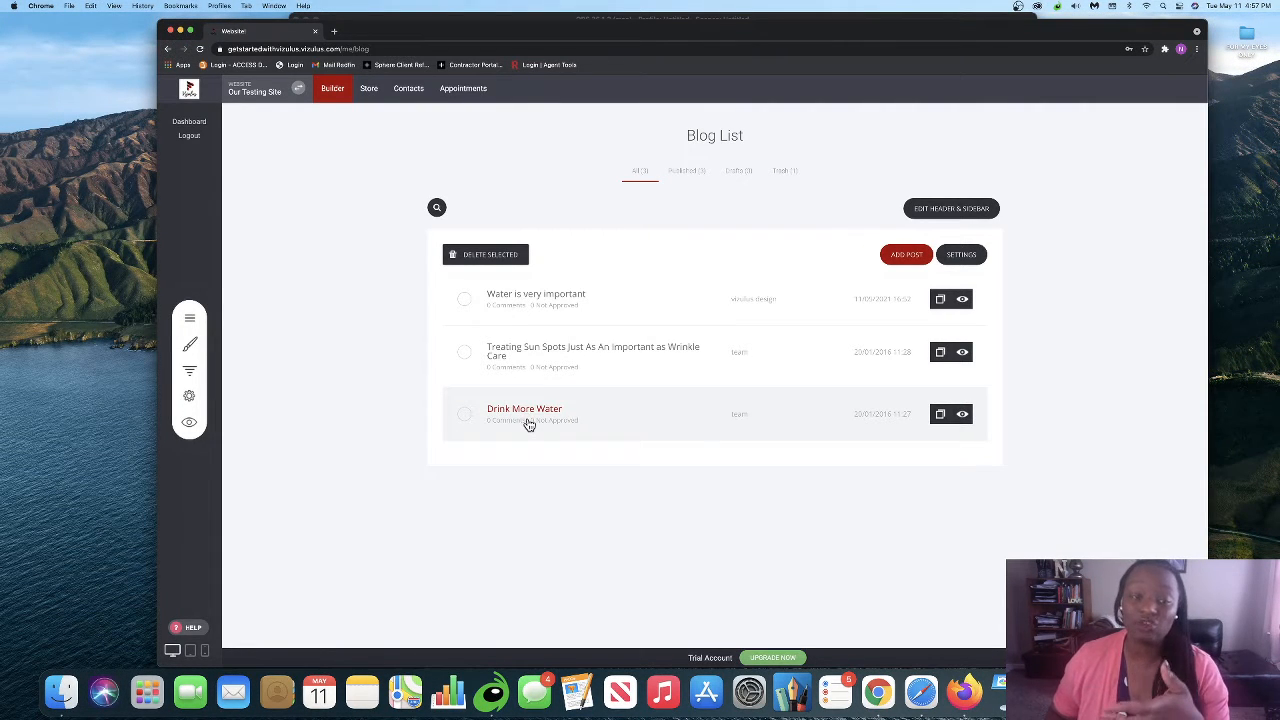
# Preview the "Water is very important" post from the blog list, close the preview and deselect the post
pyautogui.click(465, 302)
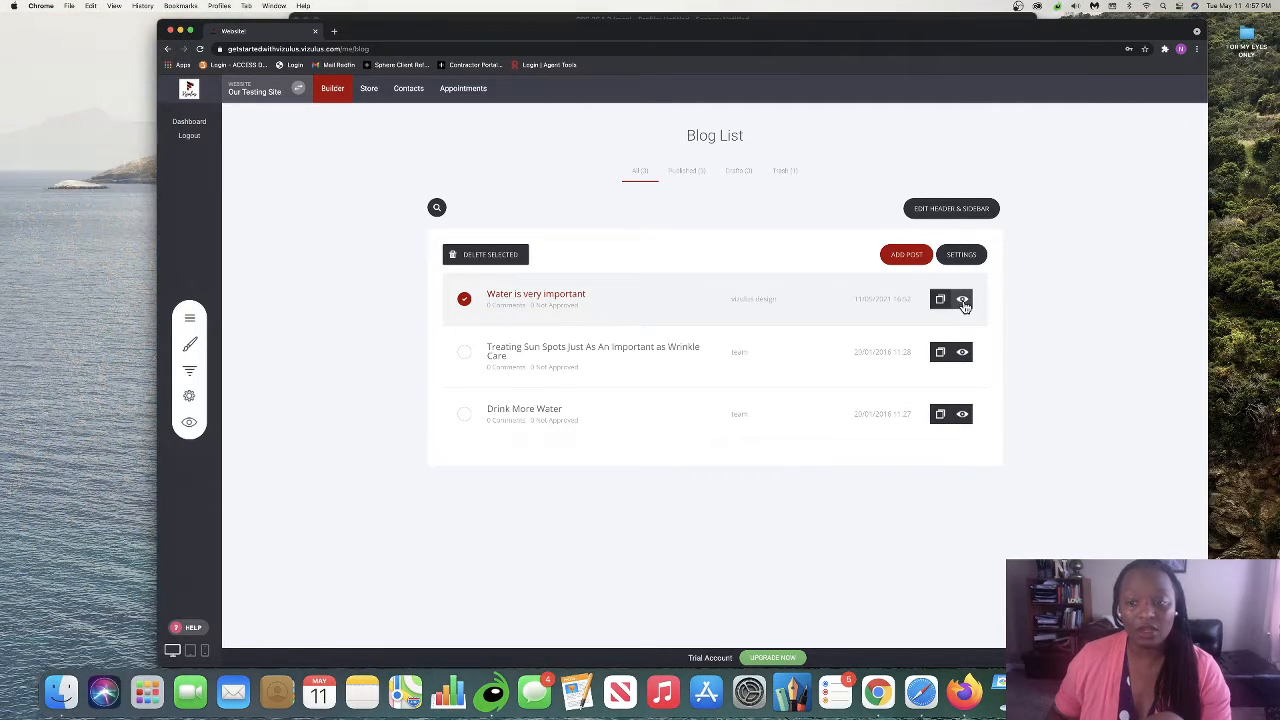
pyautogui.click(963, 300)
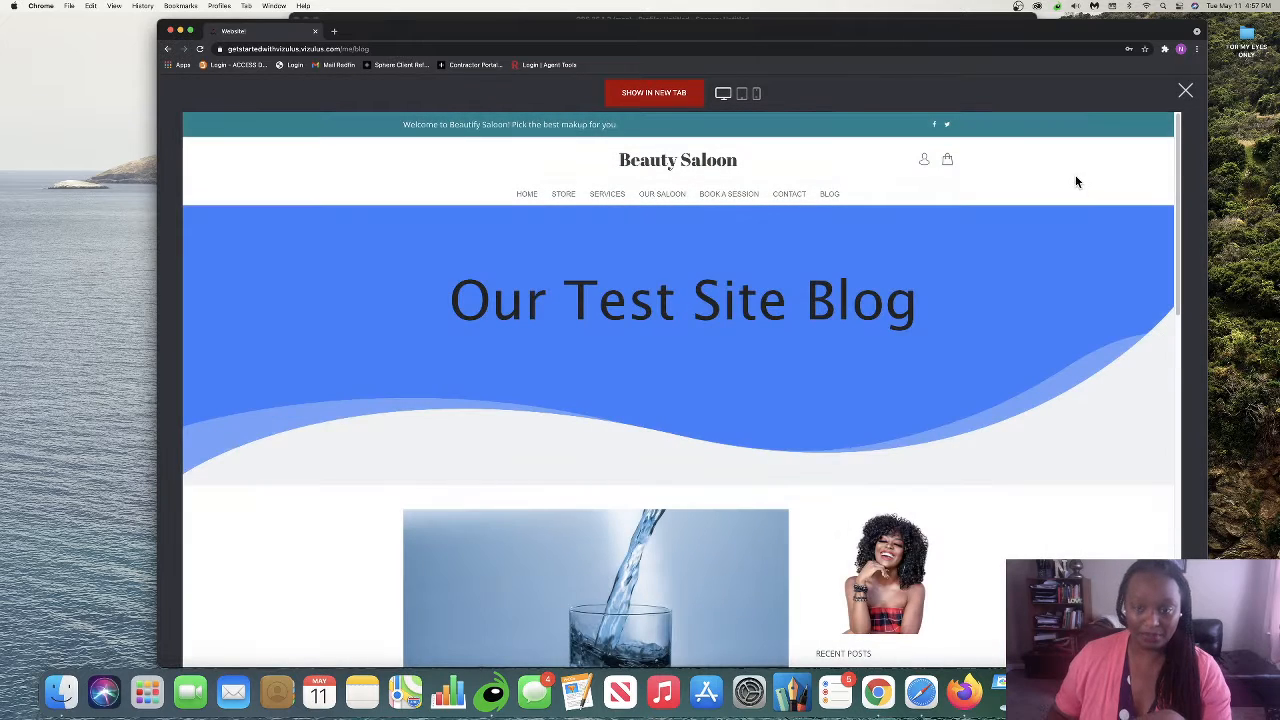
pyautogui.click(1187, 94)
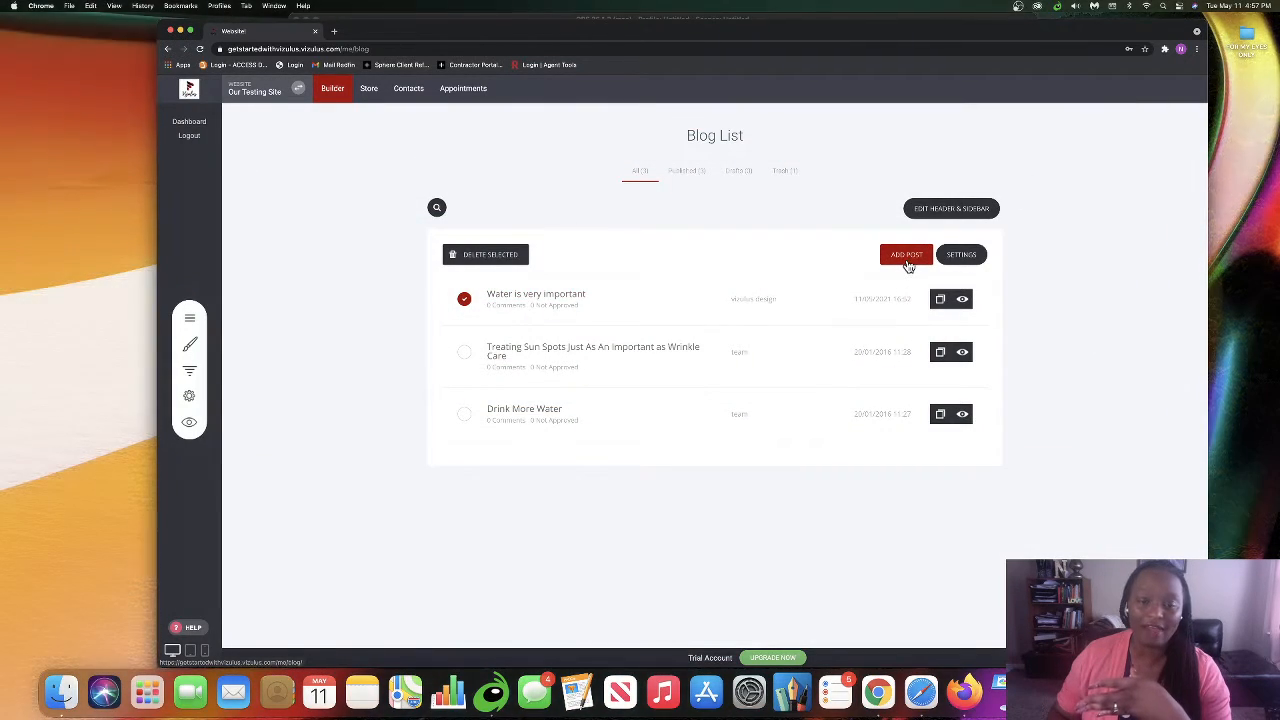
pyautogui.click(463, 300)
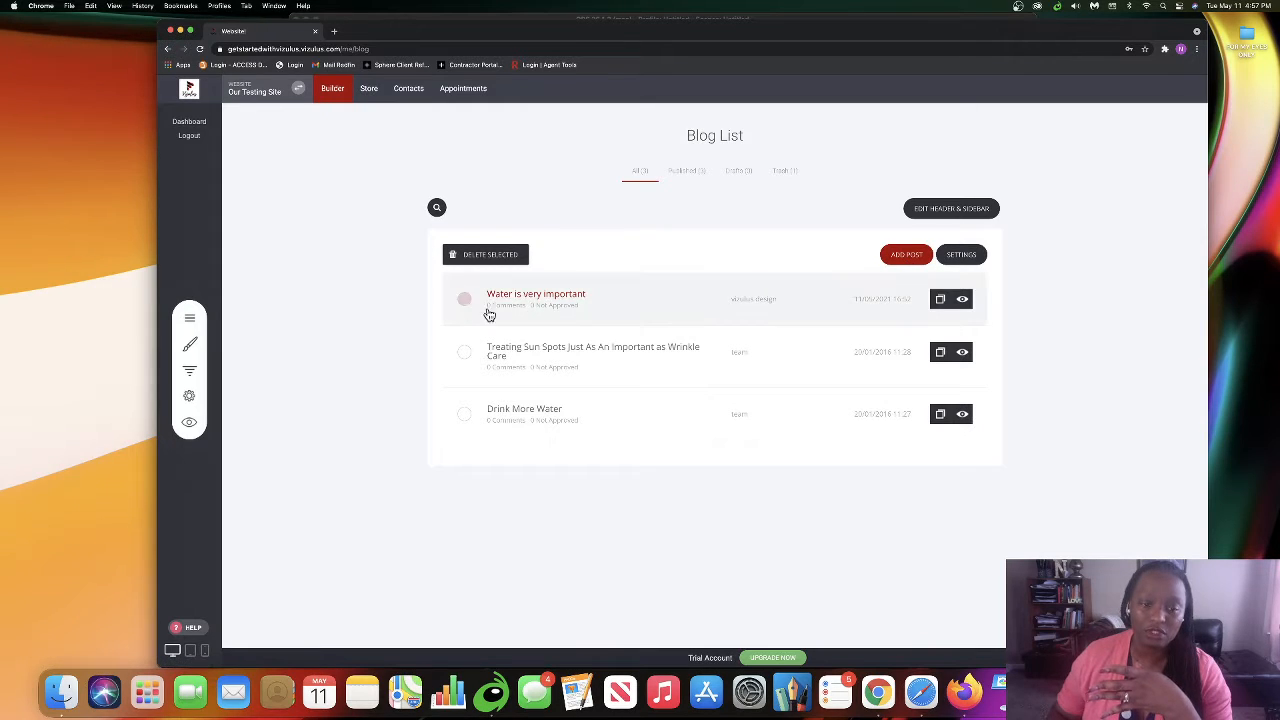
pyautogui.click(908, 257)
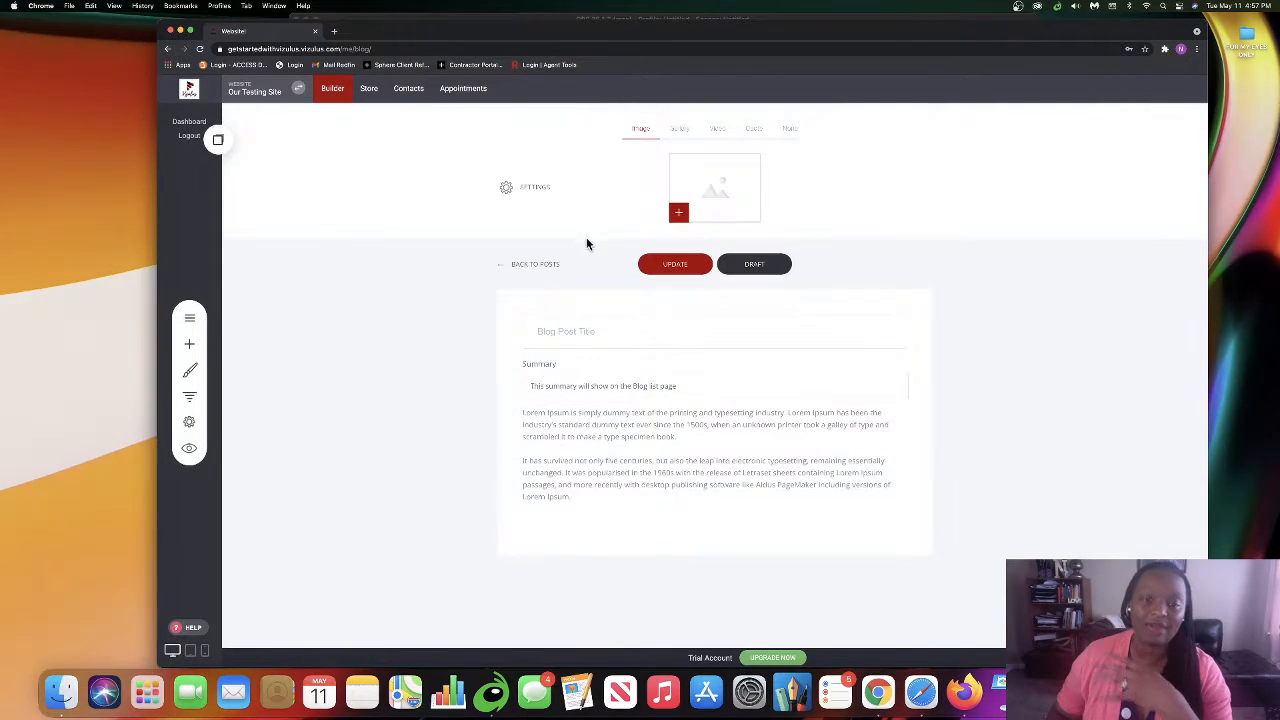
pyautogui.click(515, 267)
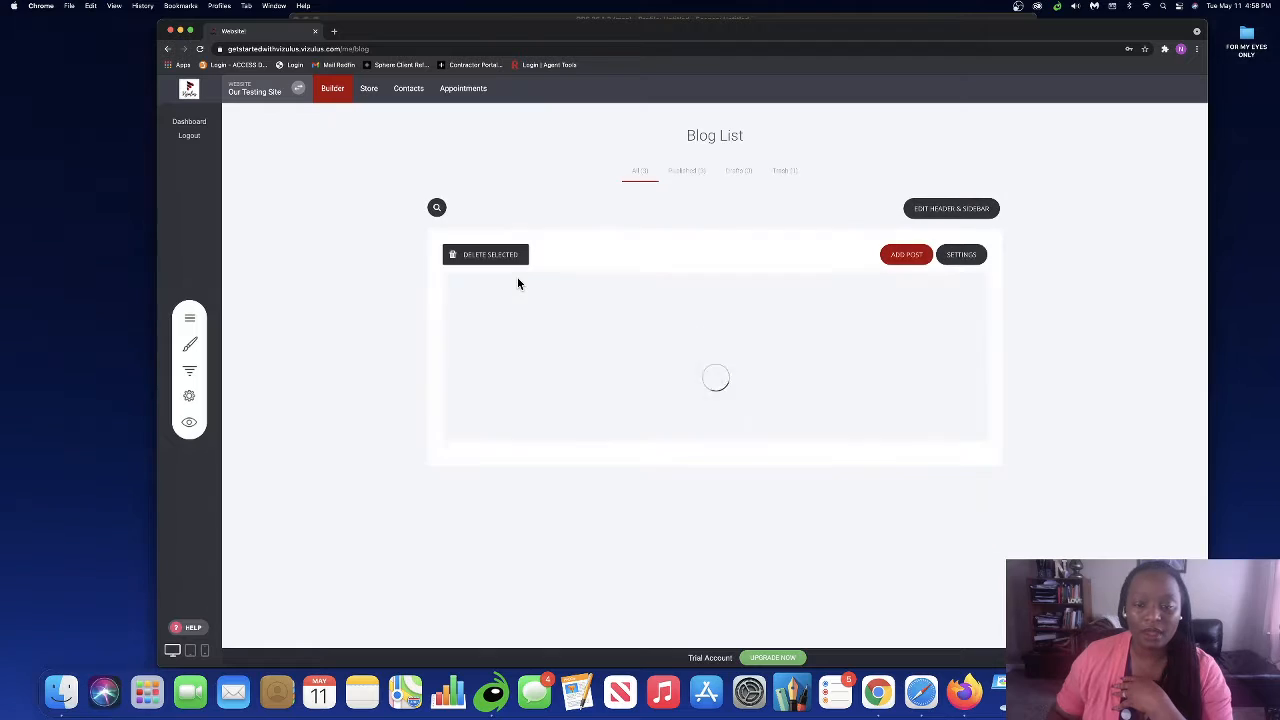
pyautogui.click(906, 256)
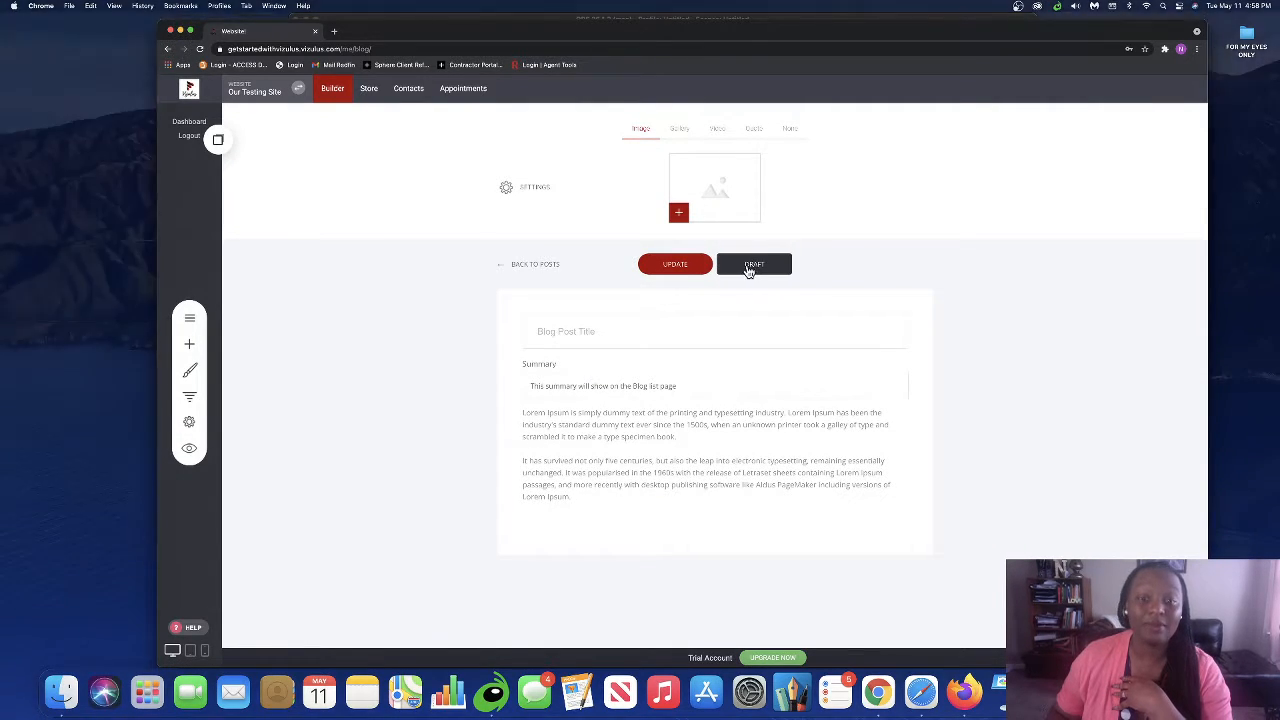
pyautogui.click(519, 270)
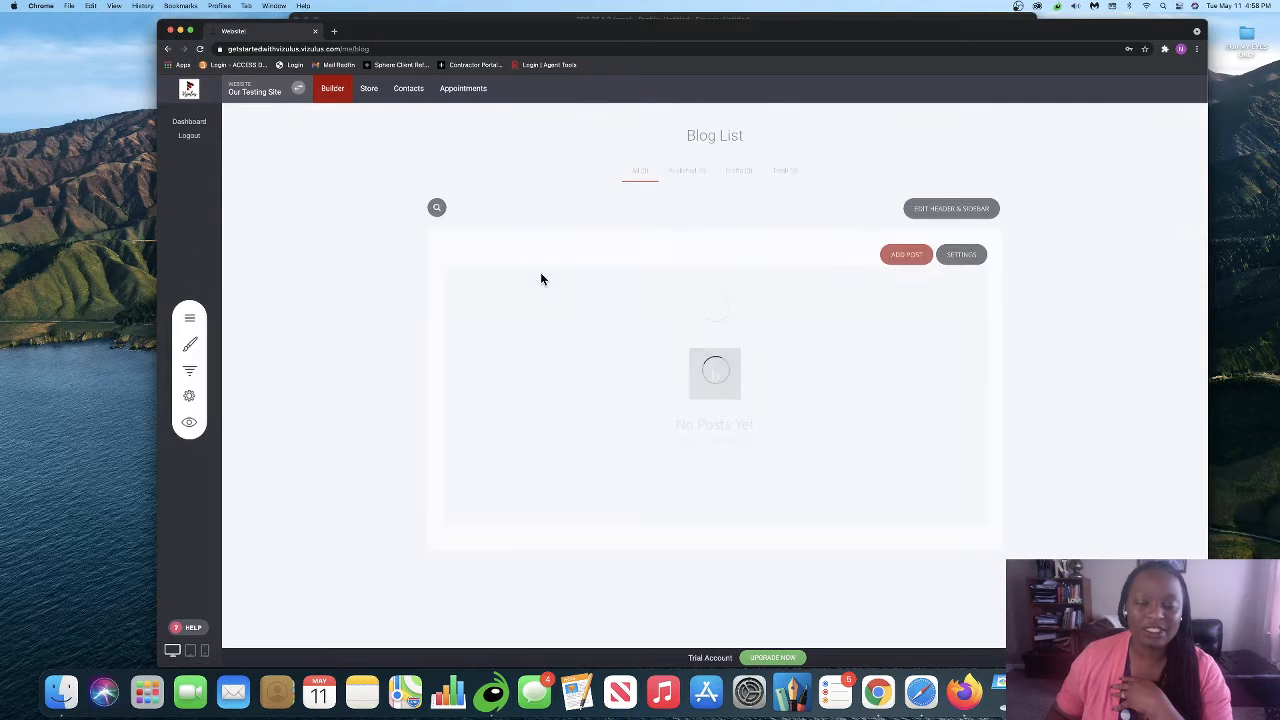
# Start a new blog post titled "Water is very important" and try to save it as a draft
pyautogui.click(914, 258)
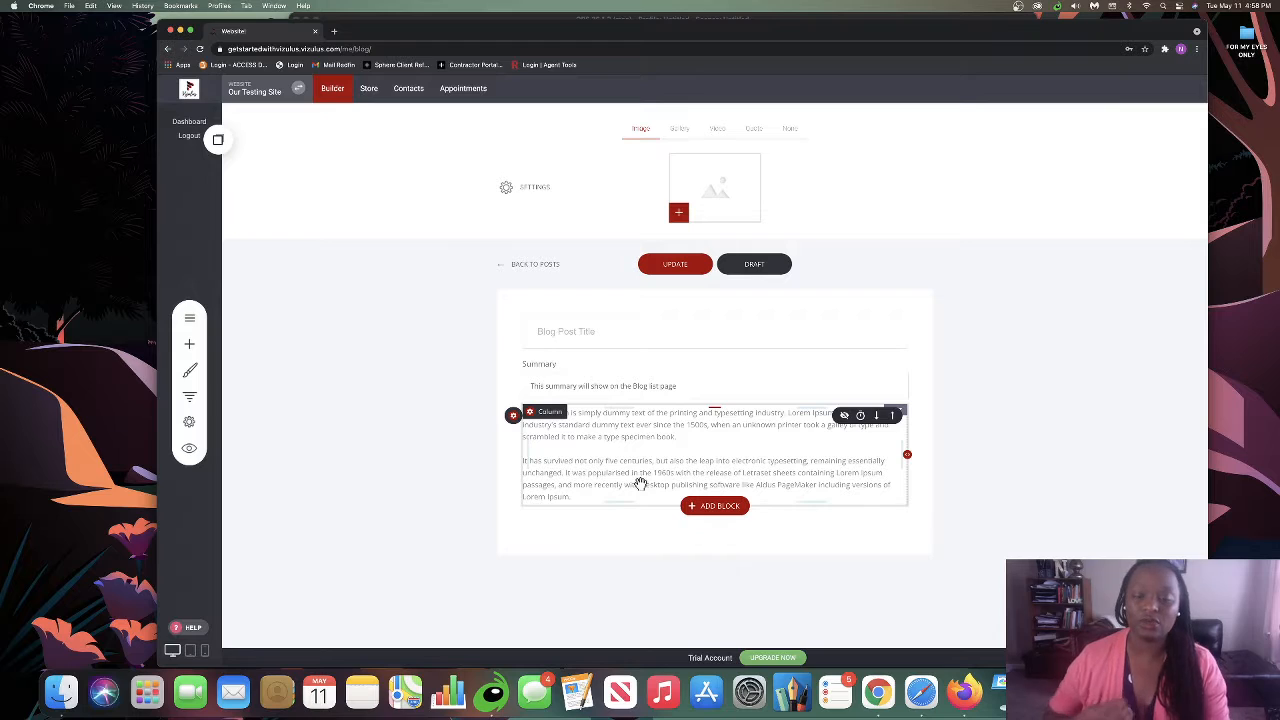
pyautogui.click(588, 330)
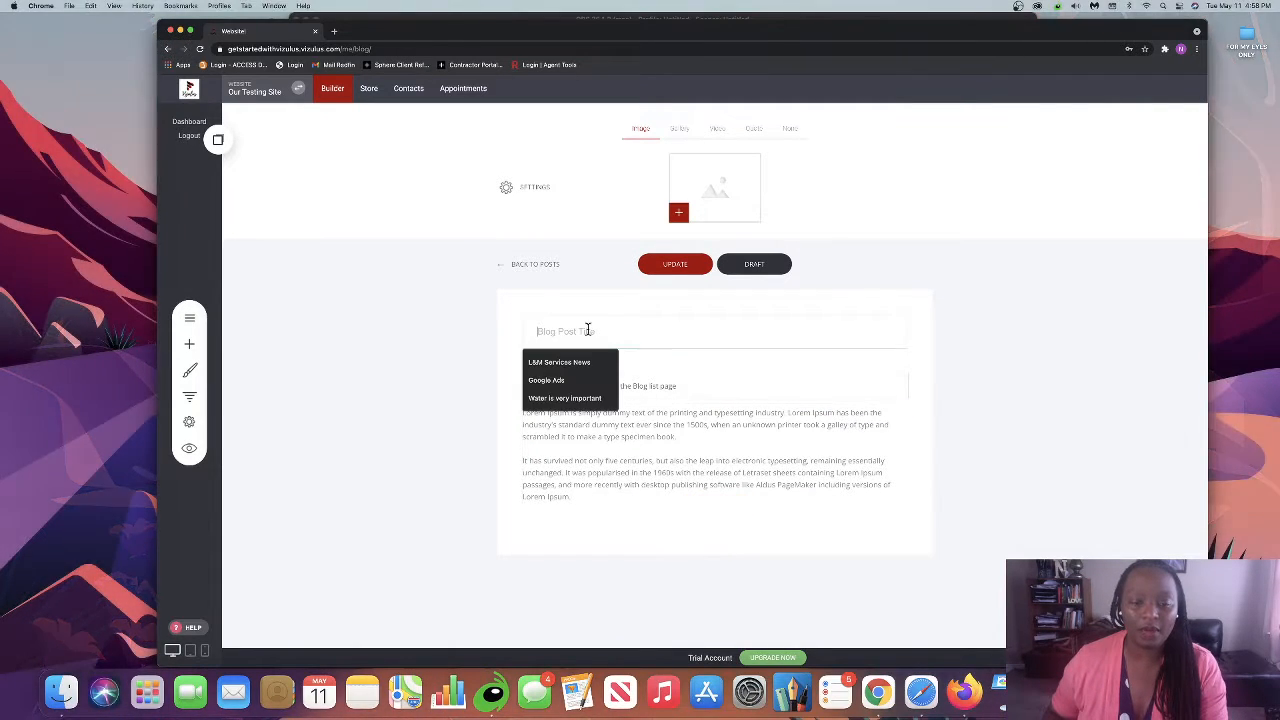
pyautogui.click(571, 398)
pyautogui.click(752, 272)
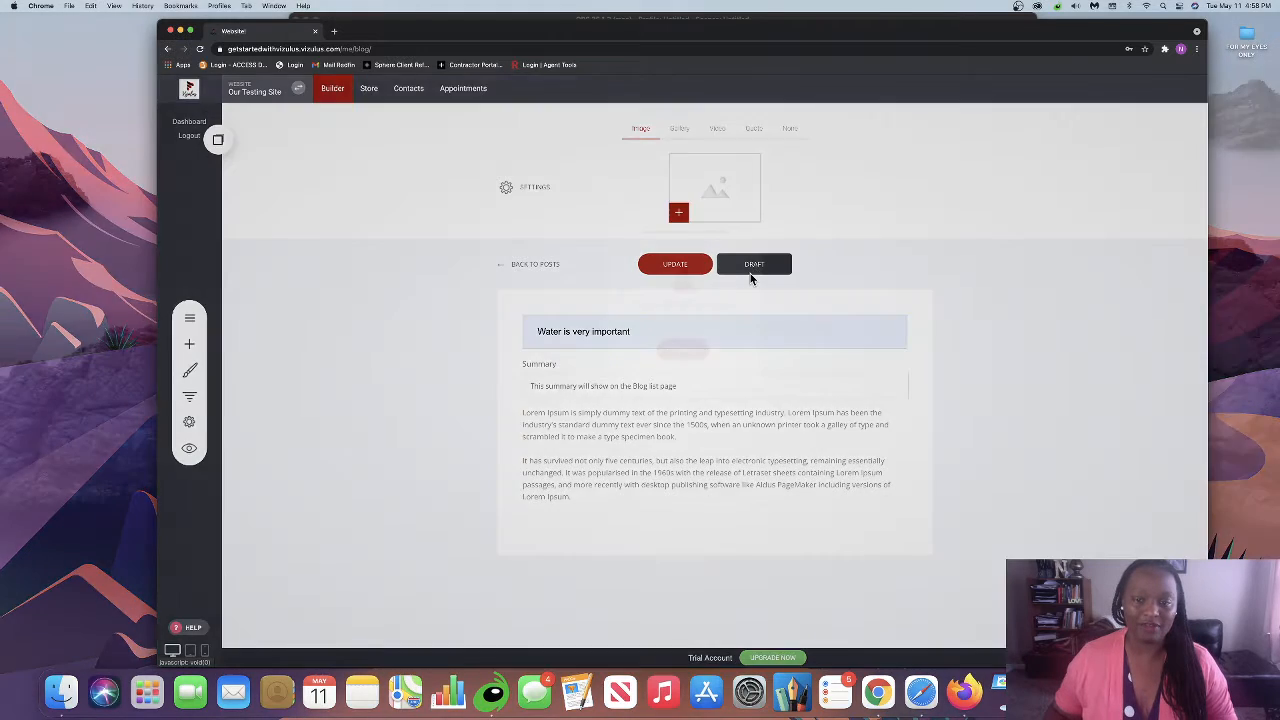
pyautogui.click(684, 354)
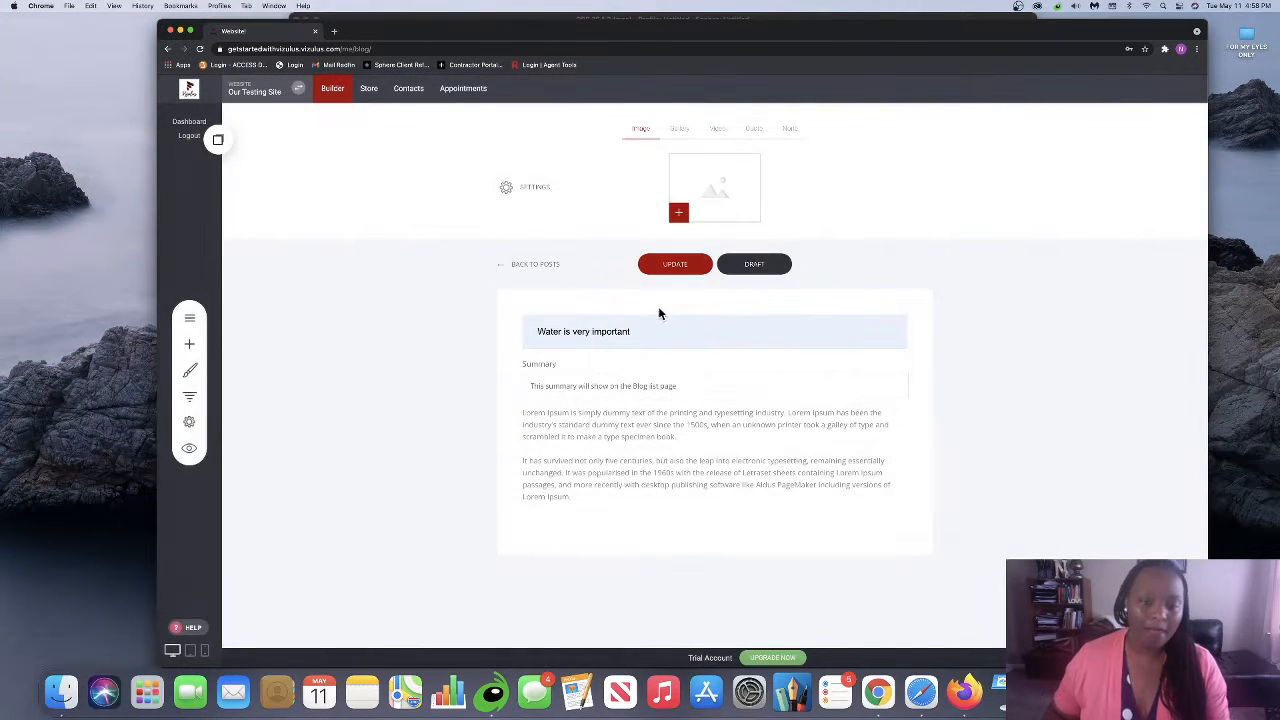
# Add the category "skincare" in the new post's settings and update the post
pyautogui.click(544, 193)
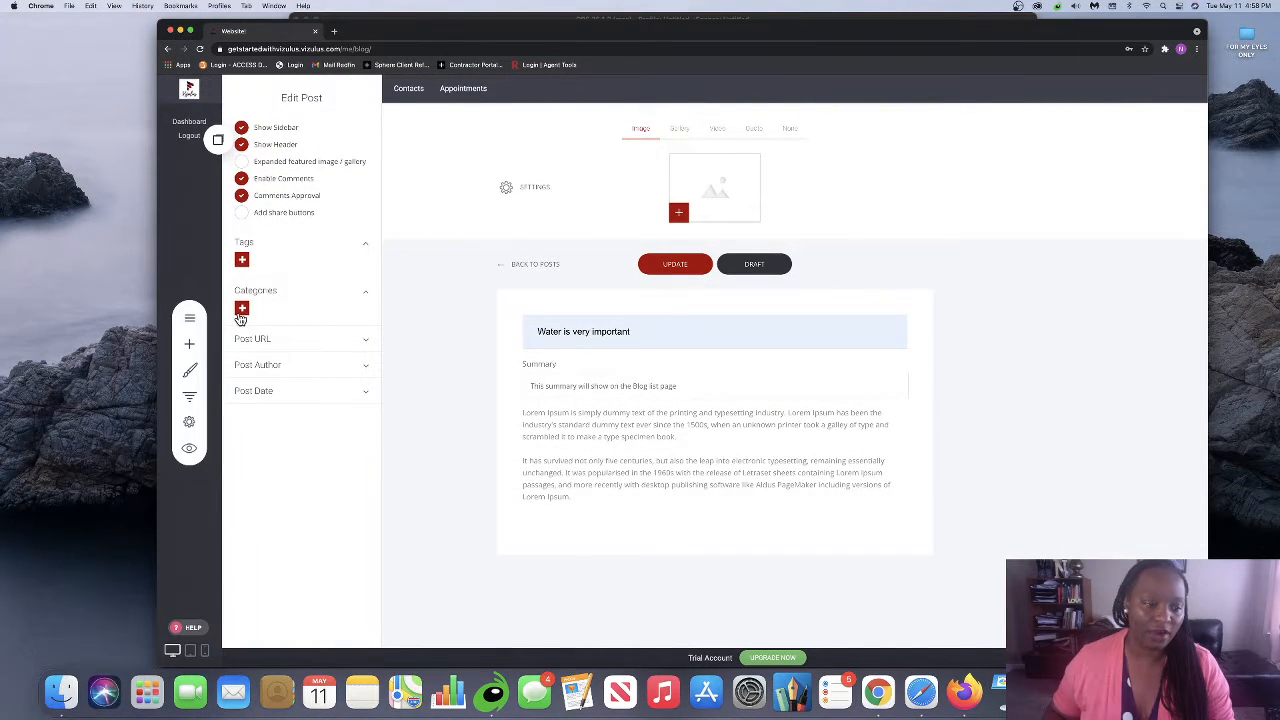
pyautogui.click(274, 291)
pyautogui.write('ski')
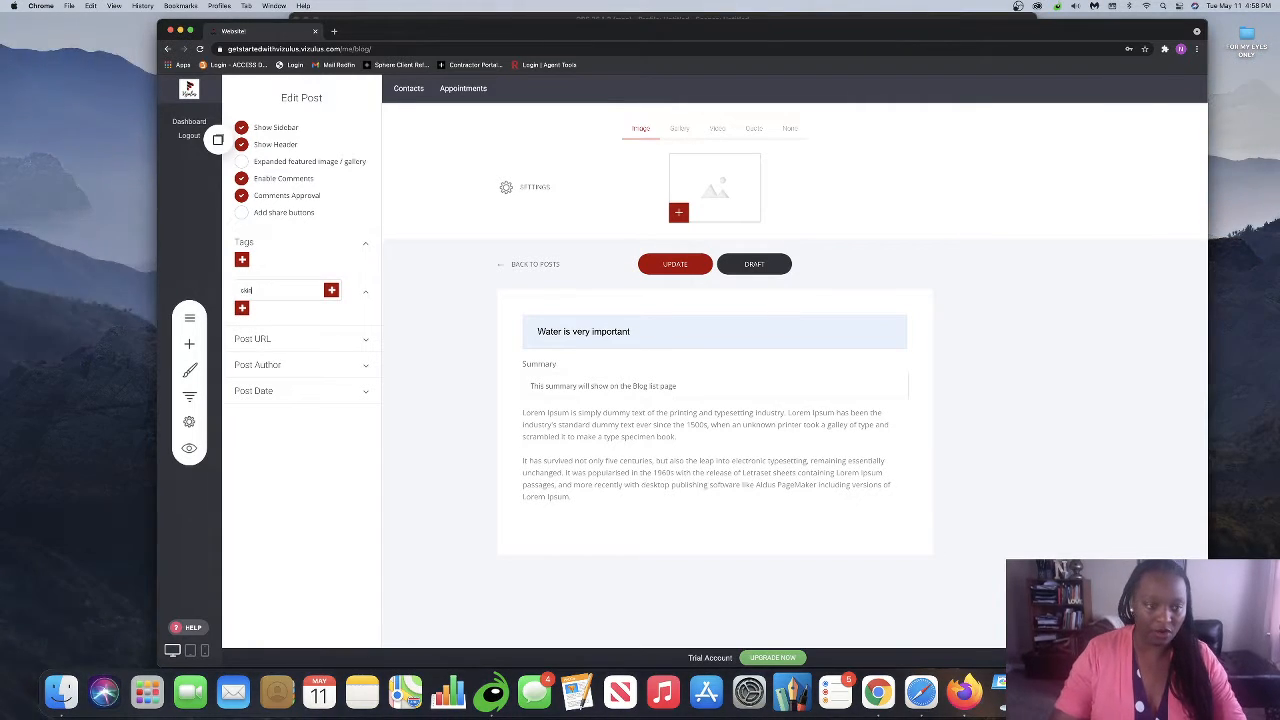
pyautogui.write('ncare')
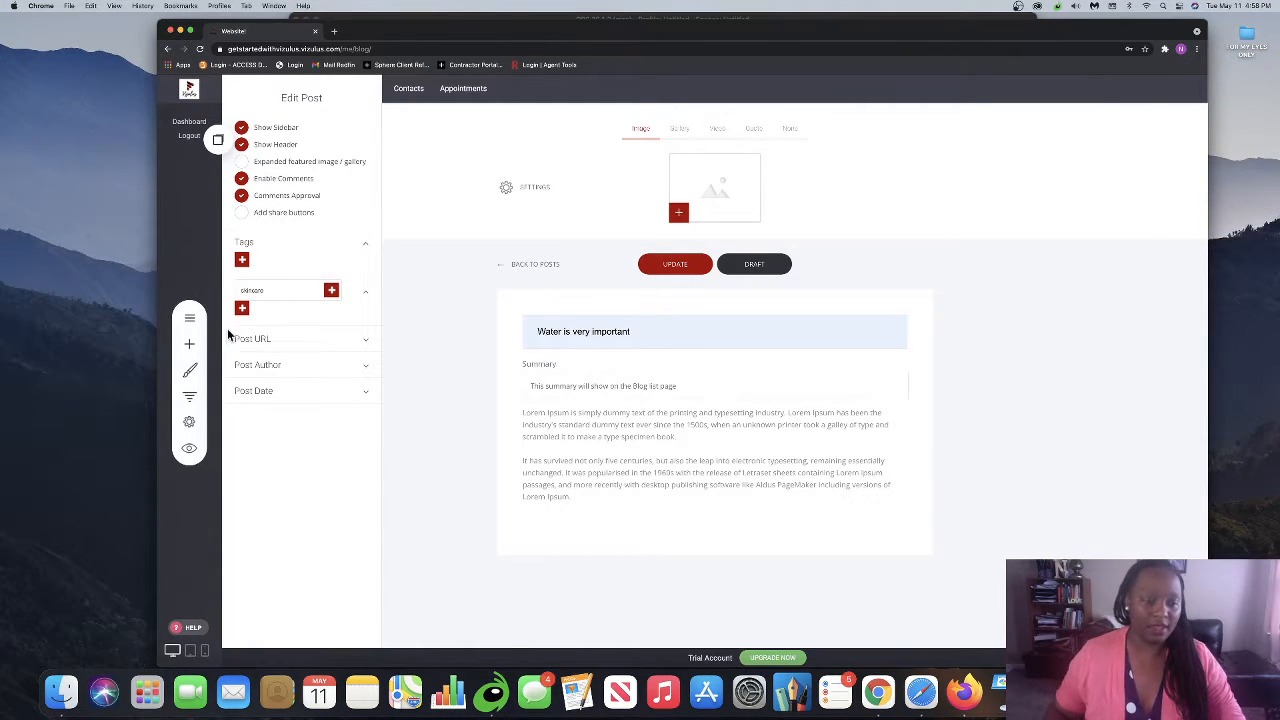
pyautogui.click(332, 290)
pyautogui.click(442, 232)
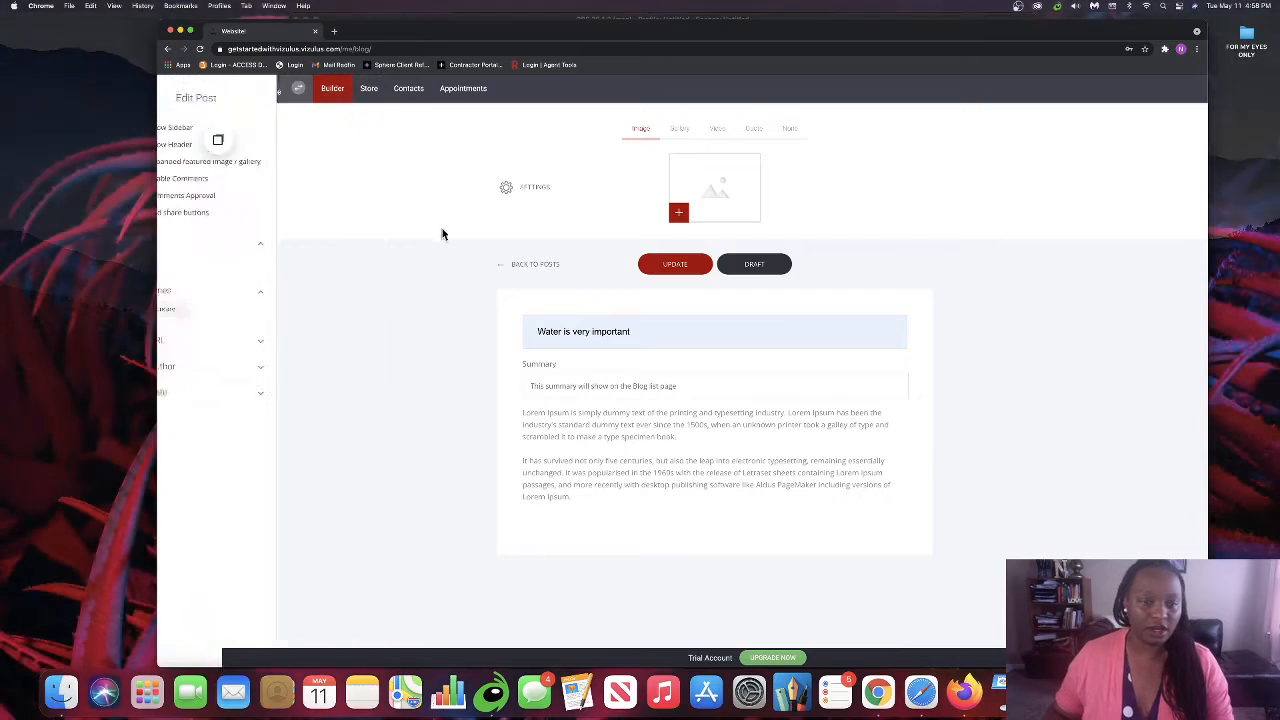
pyautogui.click(686, 268)
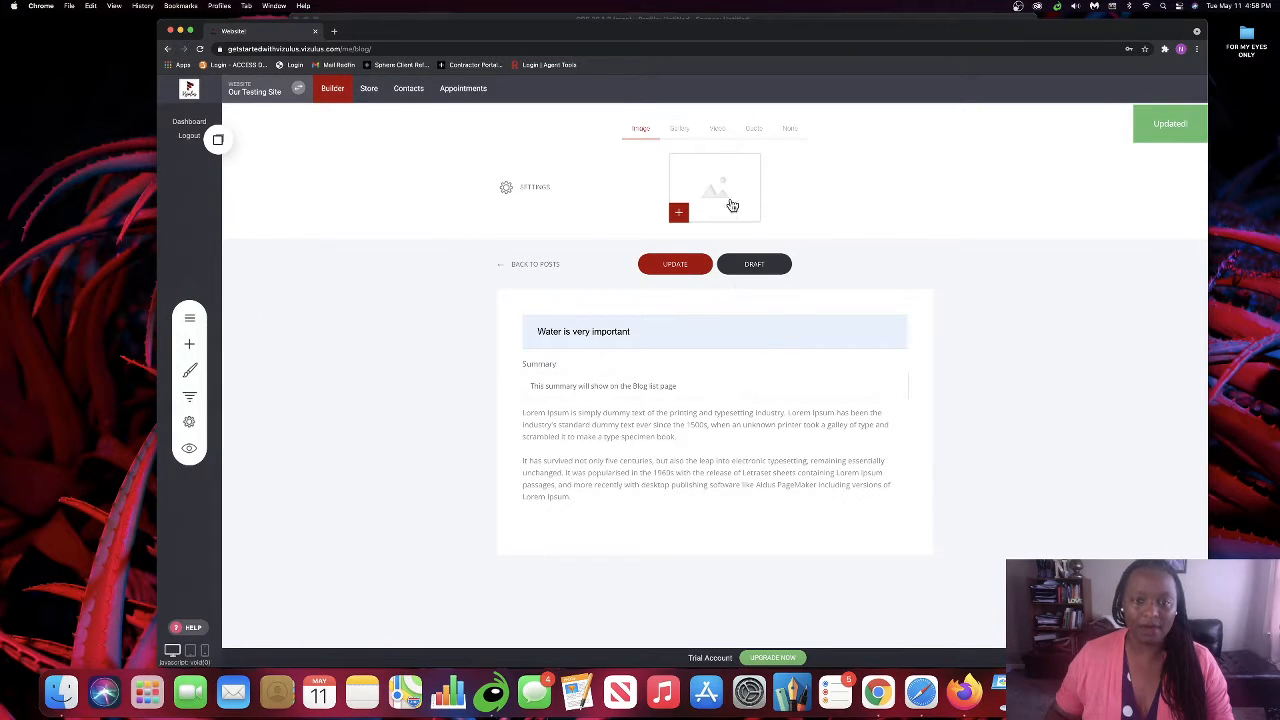
# Return to the blog list and delete the newer "Water is very important" post
pyautogui.click(536, 266)
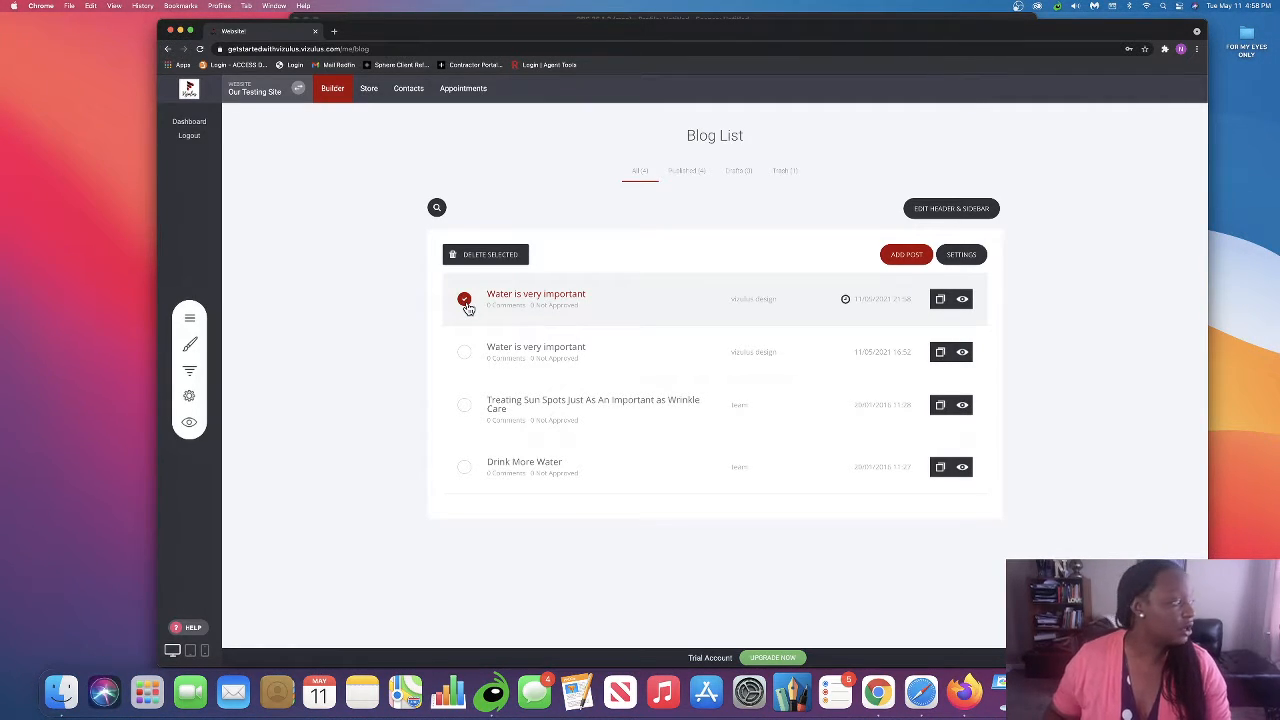
pyautogui.click(470, 258)
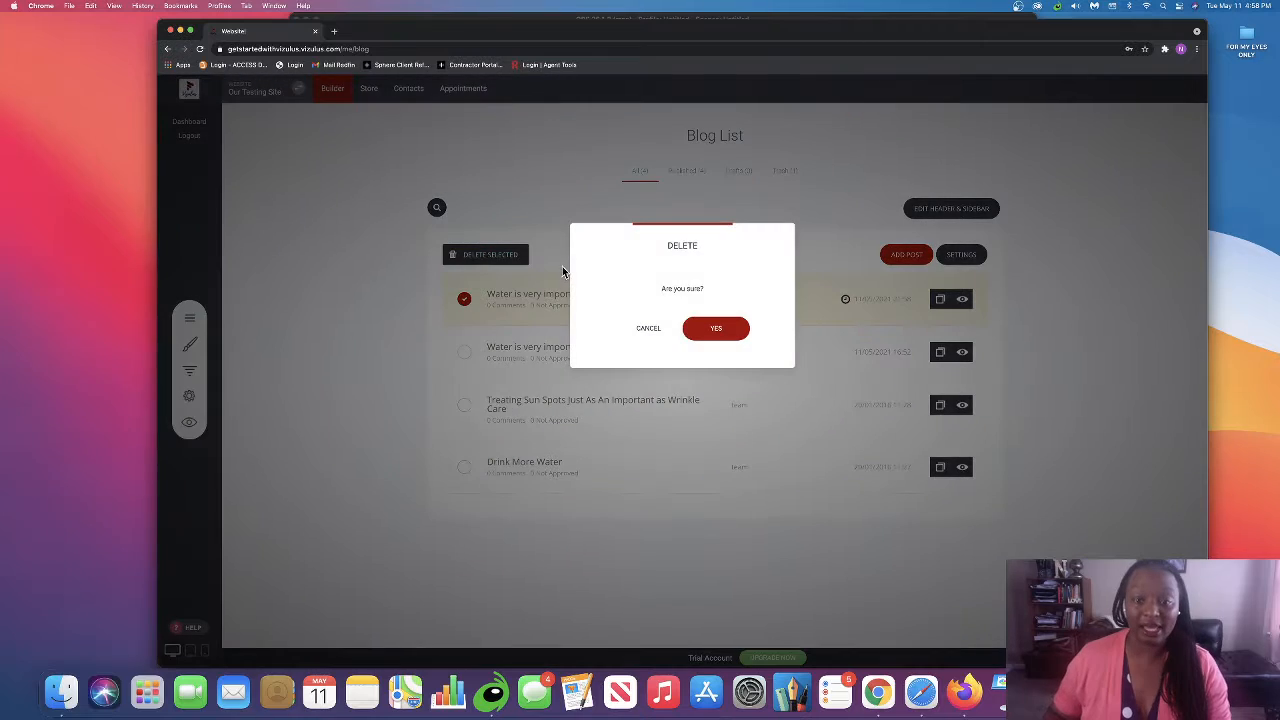
pyautogui.click(724, 336)
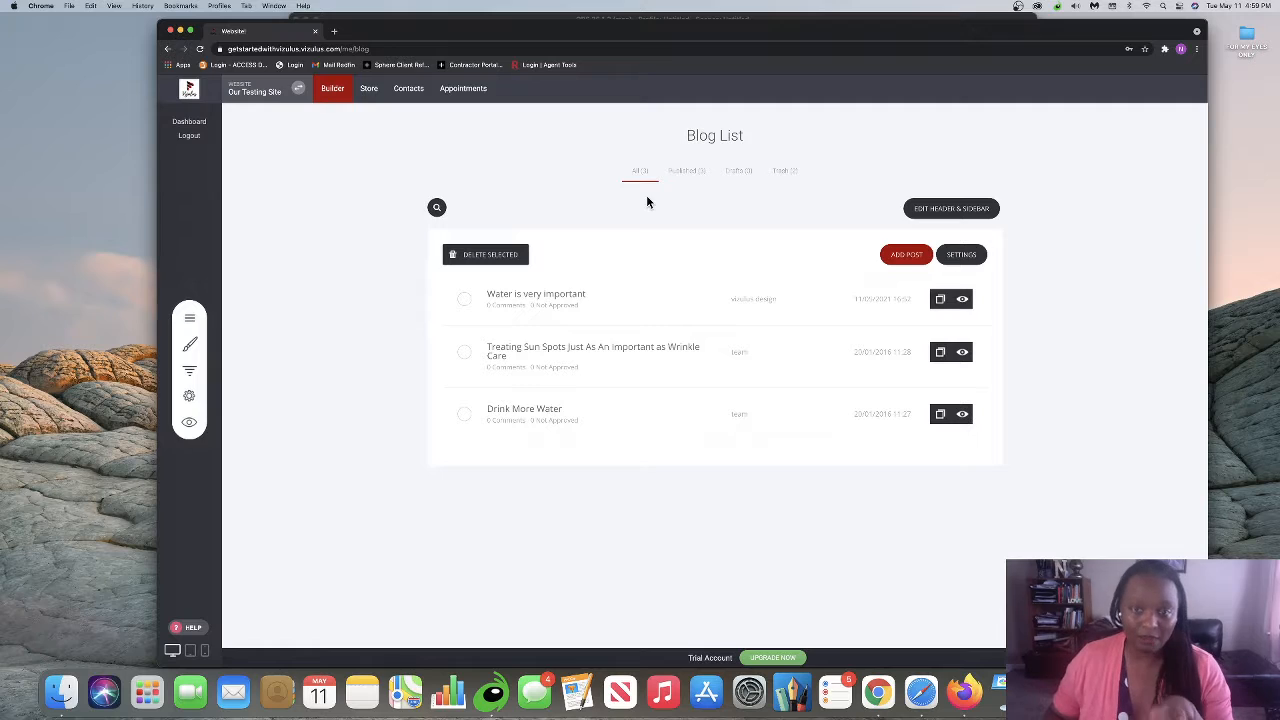
# Restore the deleted "Water is very important" post from the trash and return to the list of all posts
pyautogui.click(784, 177)
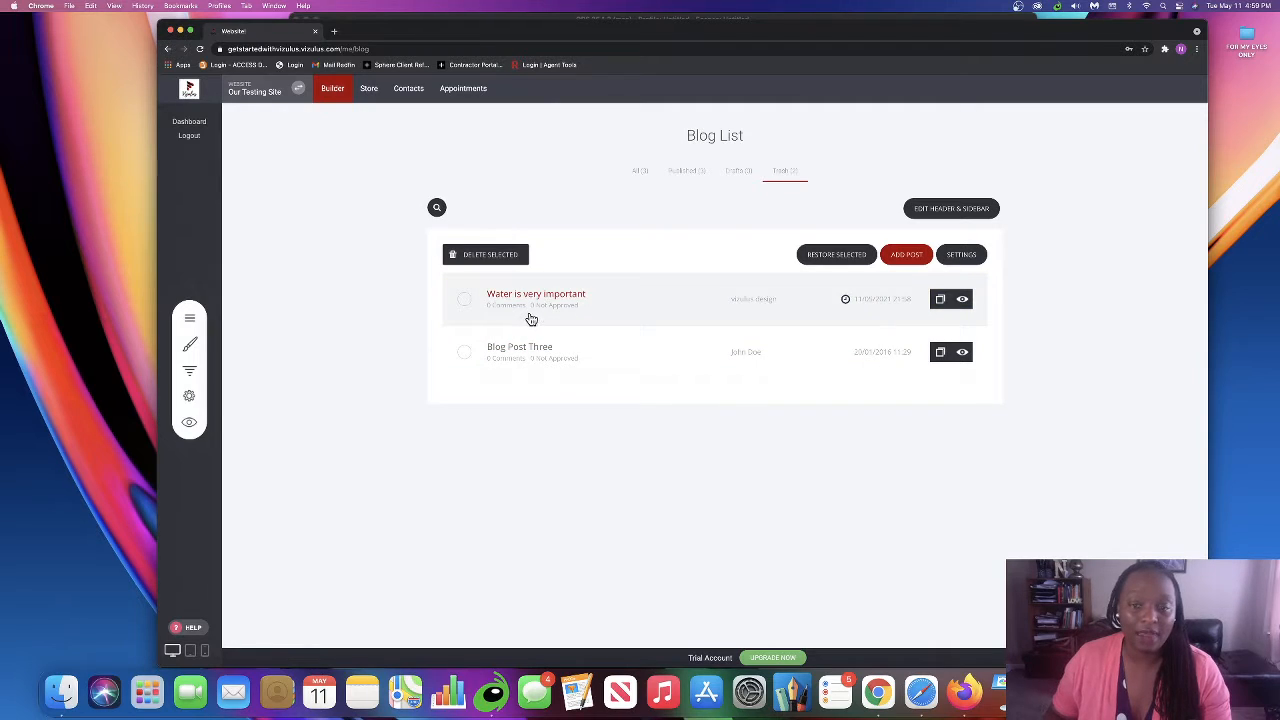
pyautogui.click(826, 258)
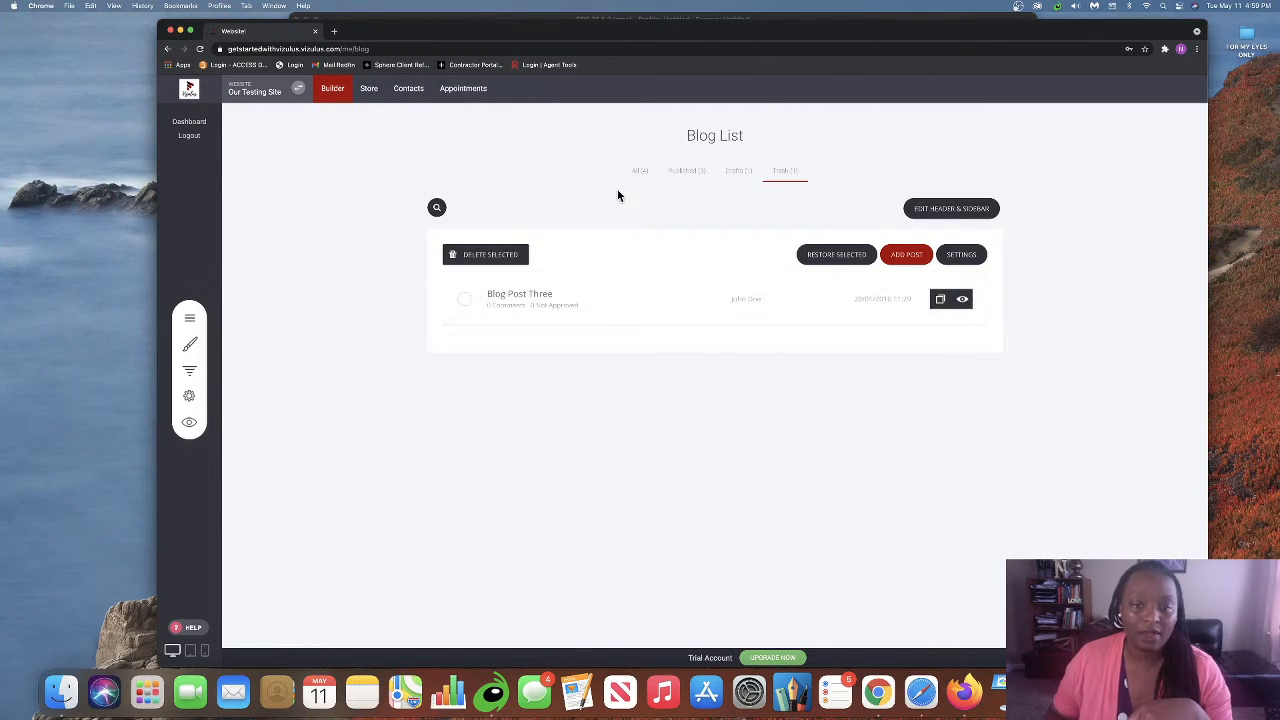
pyautogui.click(638, 174)
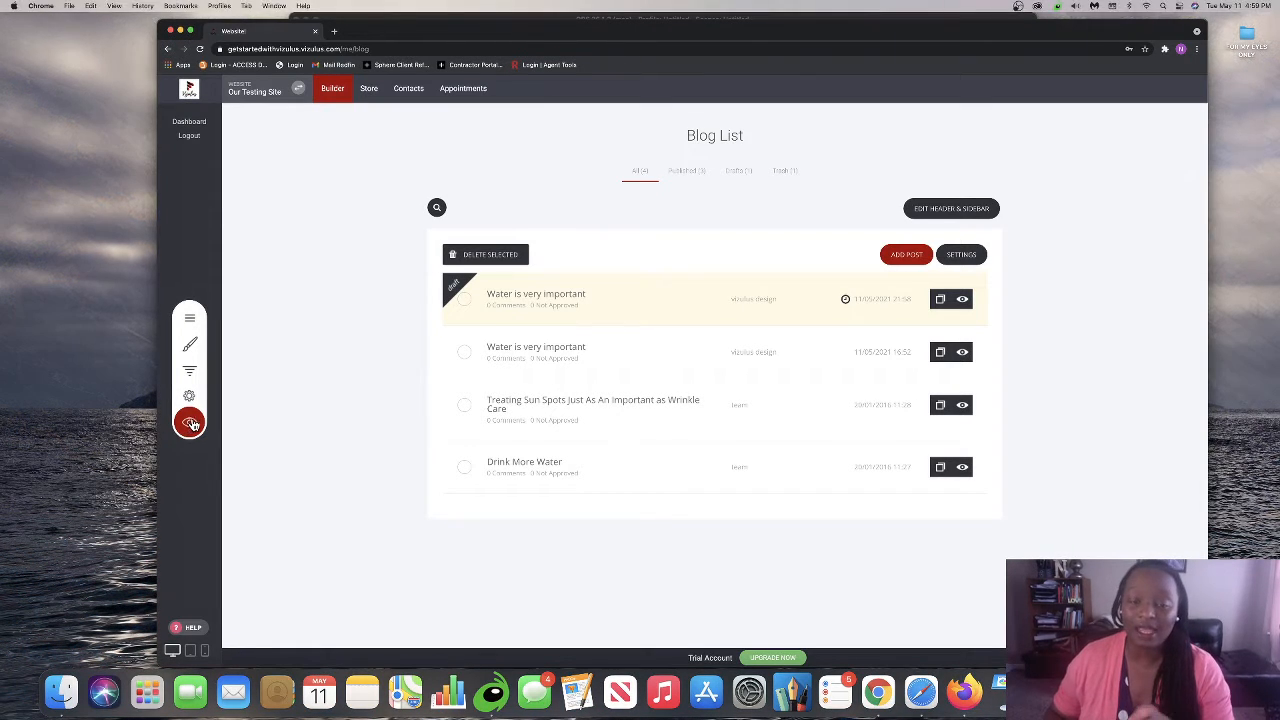
# Preview the blog page from its header down to the footer, close the preview and return to the site's home page in the builder
pyautogui.click(190, 430)
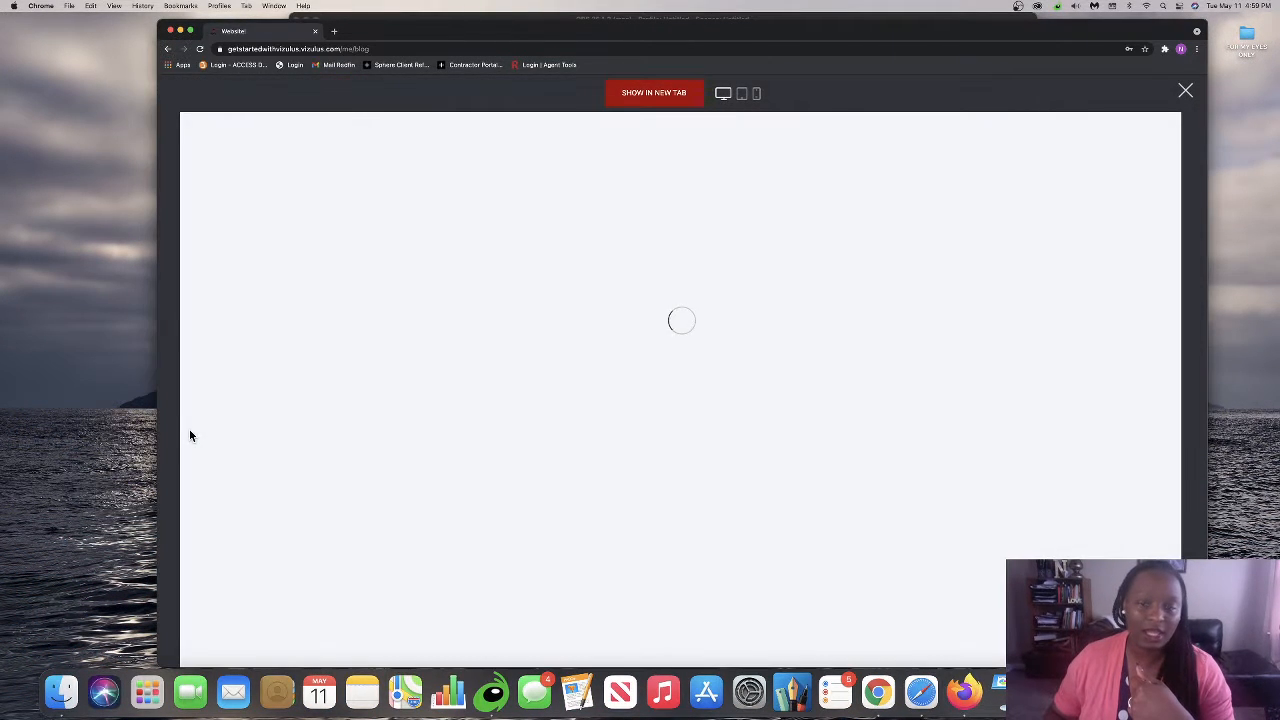
pyautogui.scroll(-5, 848, 412)
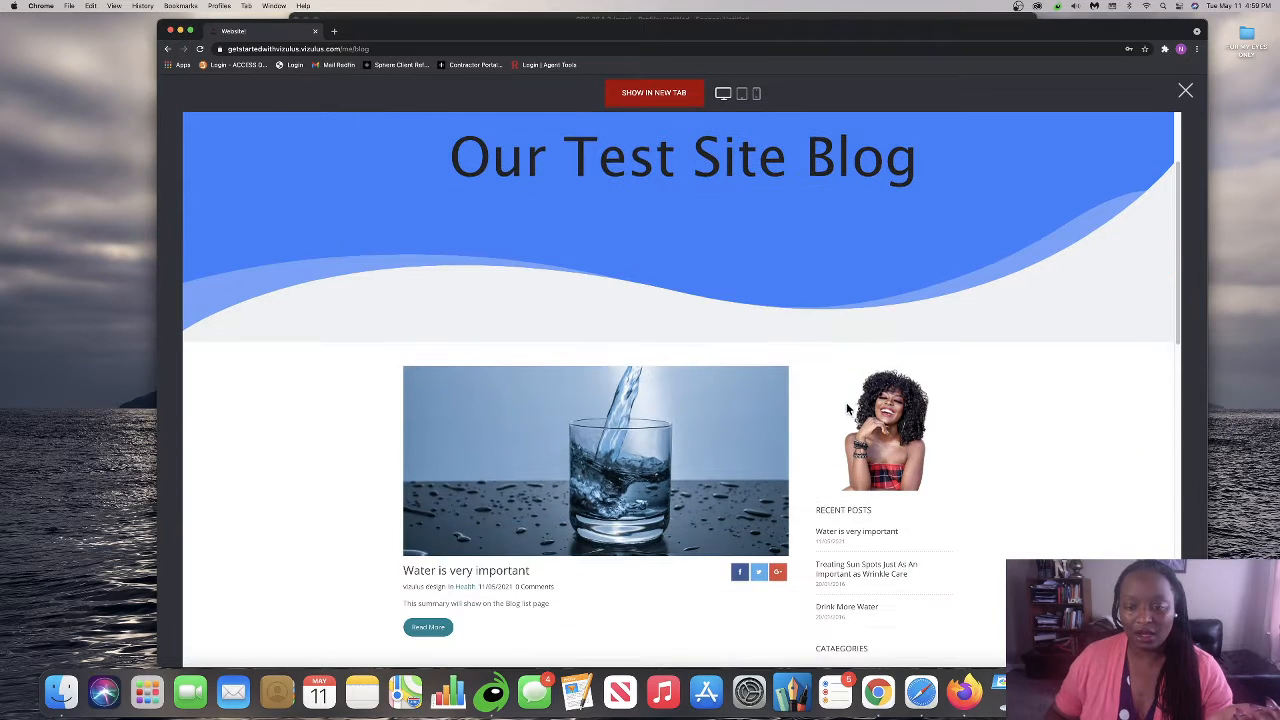
pyautogui.scroll(-10, 729, 379)
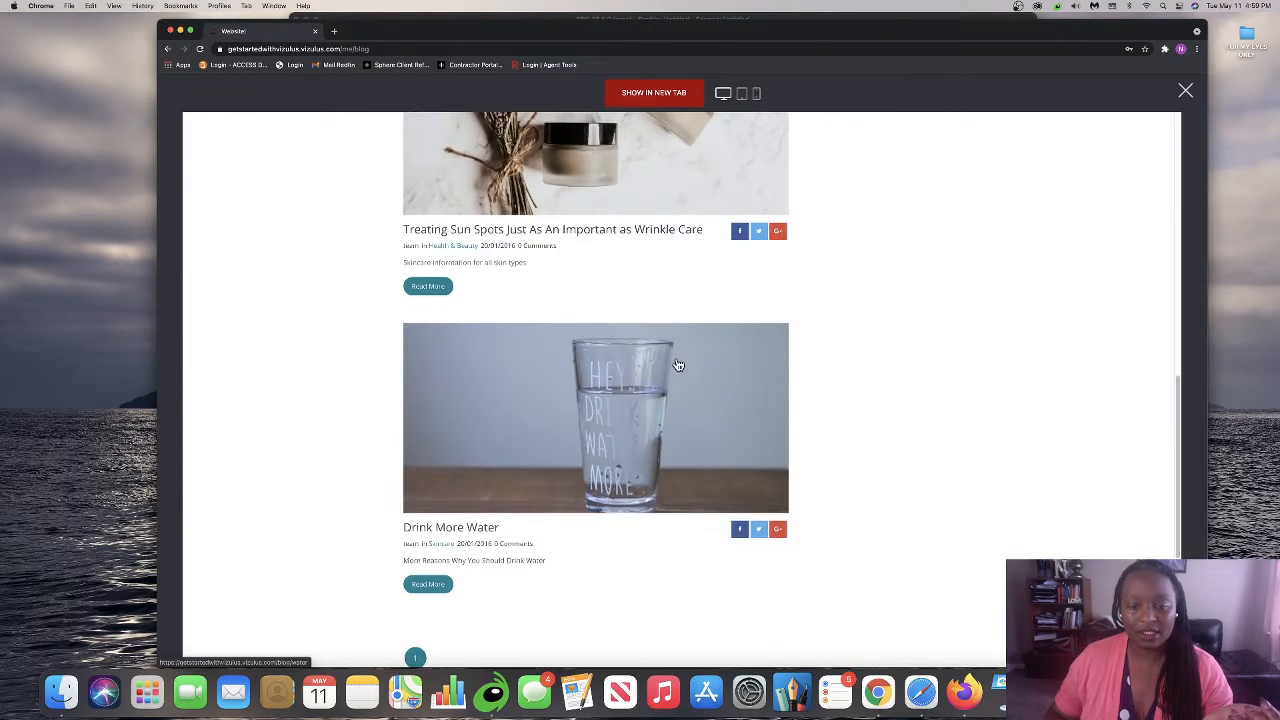
pyautogui.scroll(-2, 700, 395)
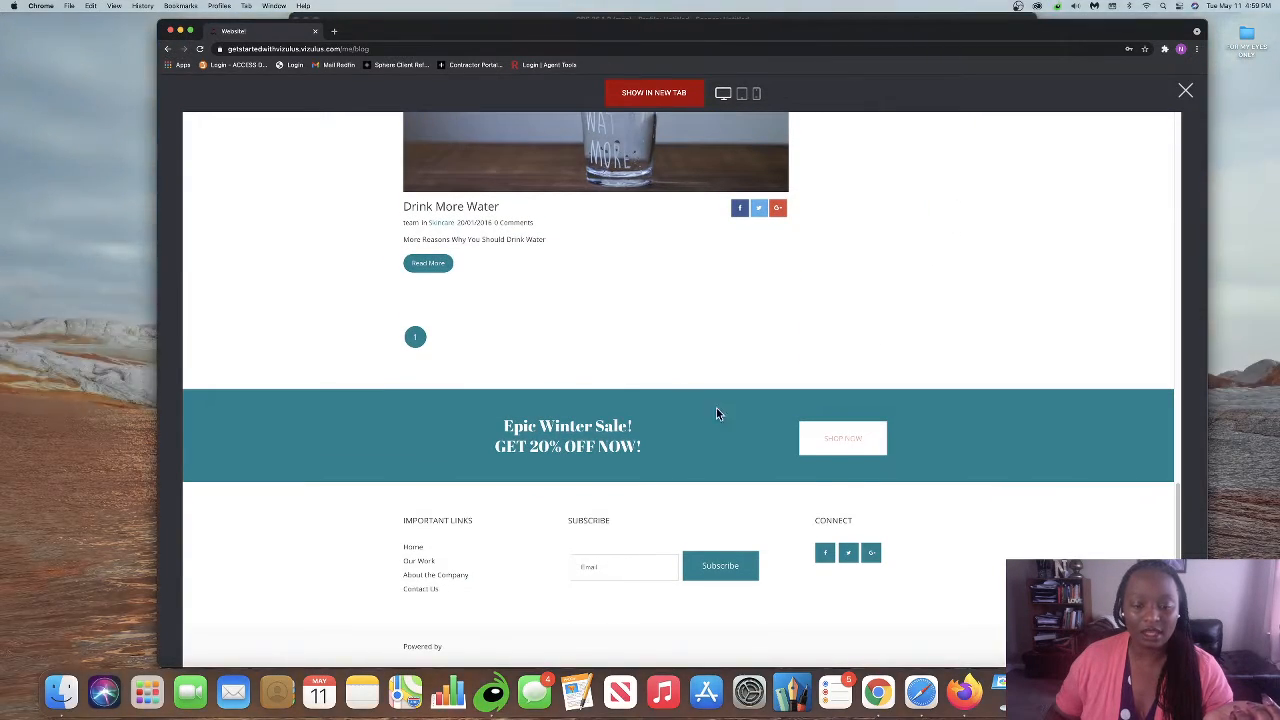
pyautogui.scroll(5, 820, 370)
pyautogui.scroll(10, 810, 360)
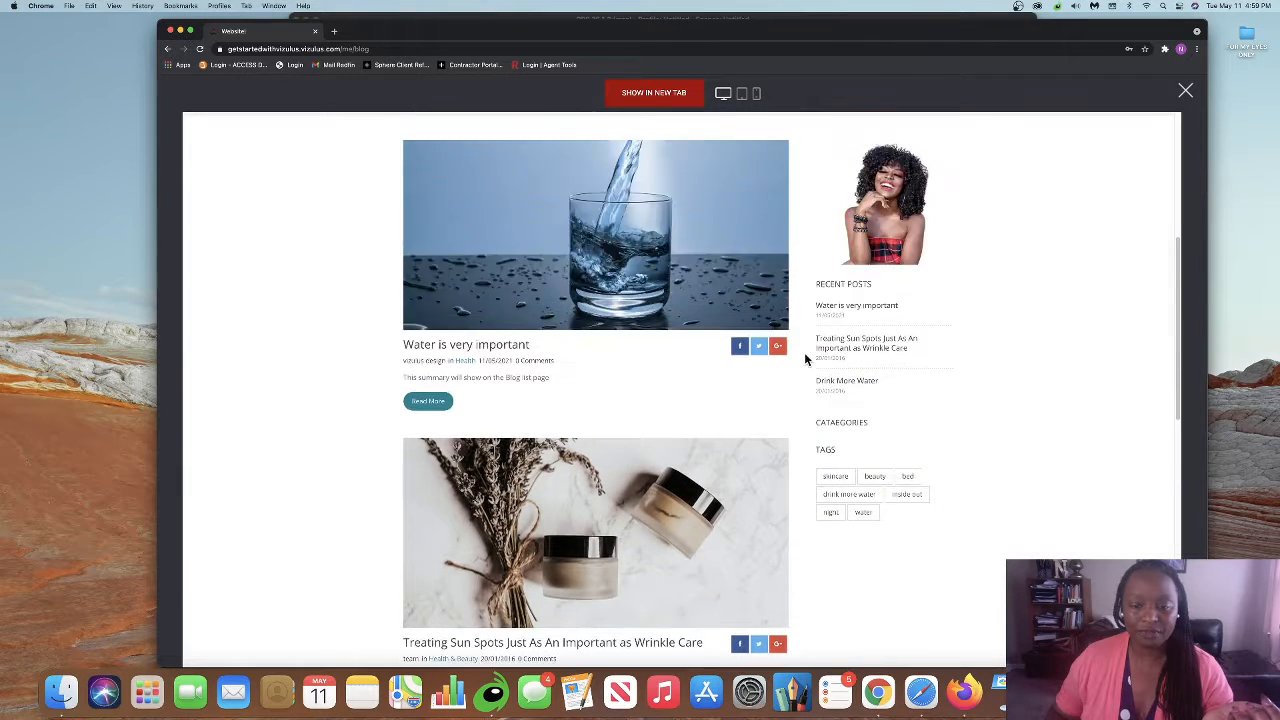
pyautogui.scroll(3, 884, 368)
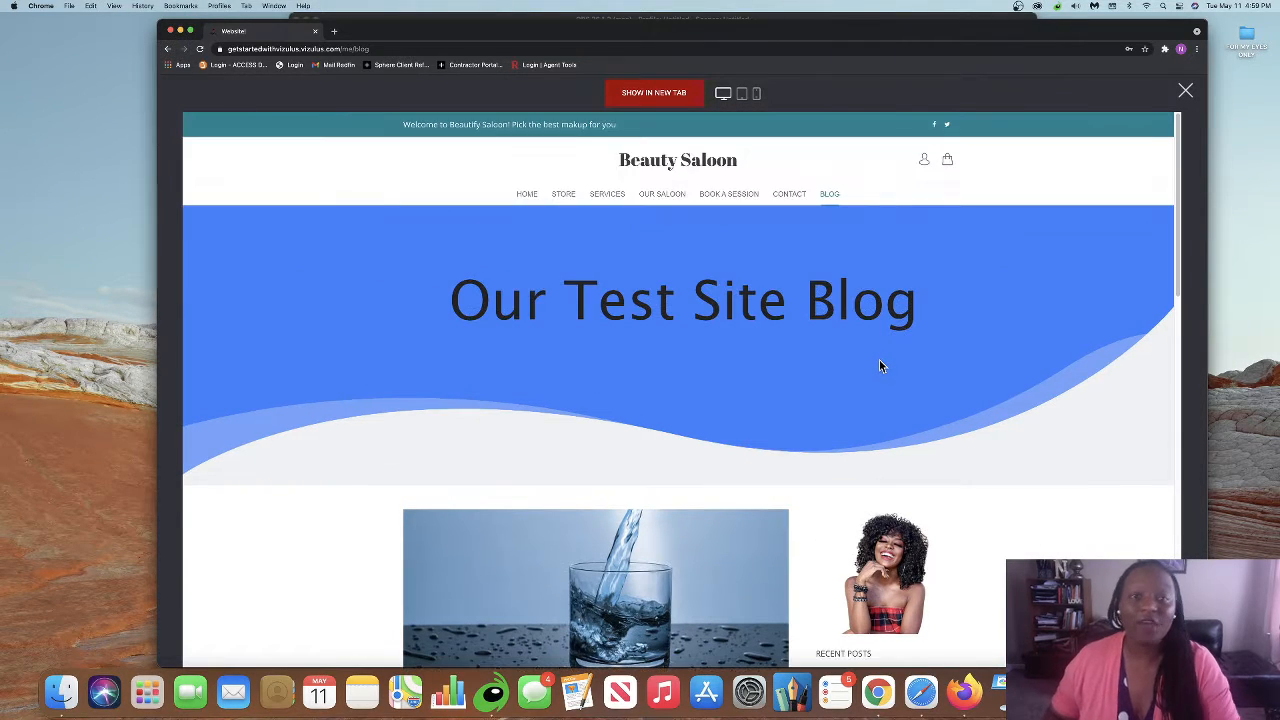
pyautogui.click(1187, 94)
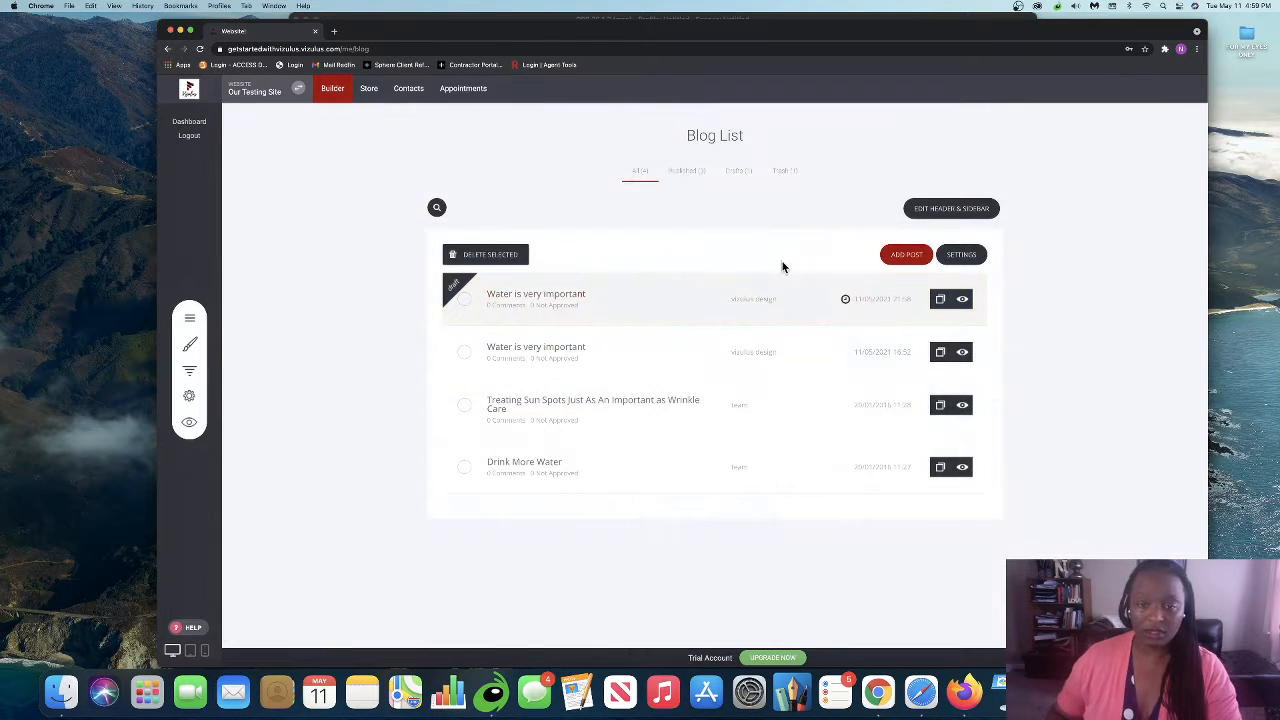
pyautogui.click(345, 86)
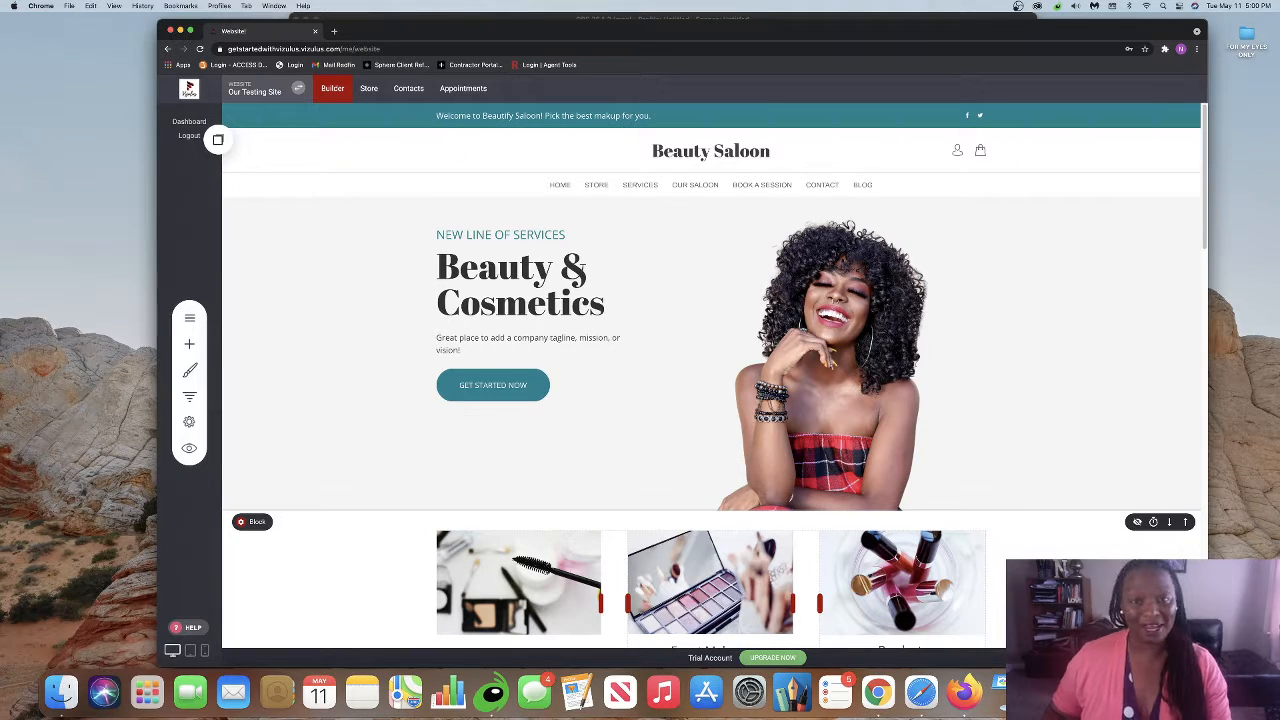
pyautogui.click(742, 18)
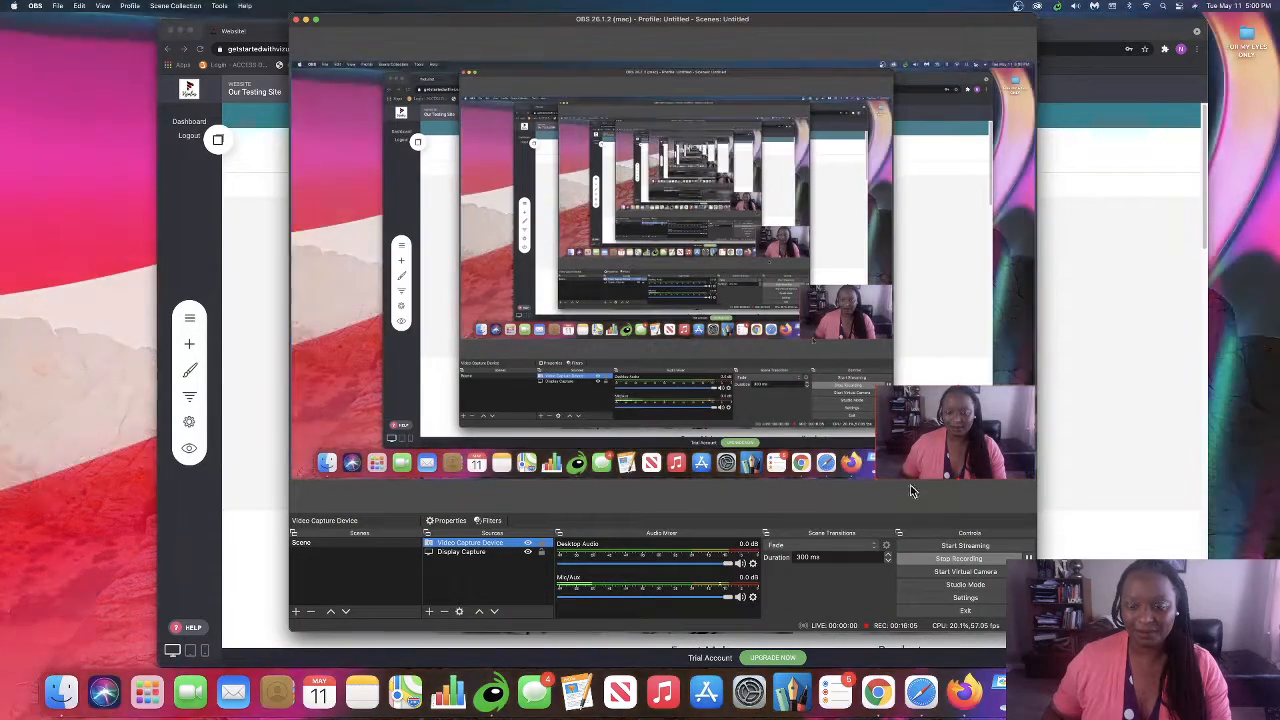